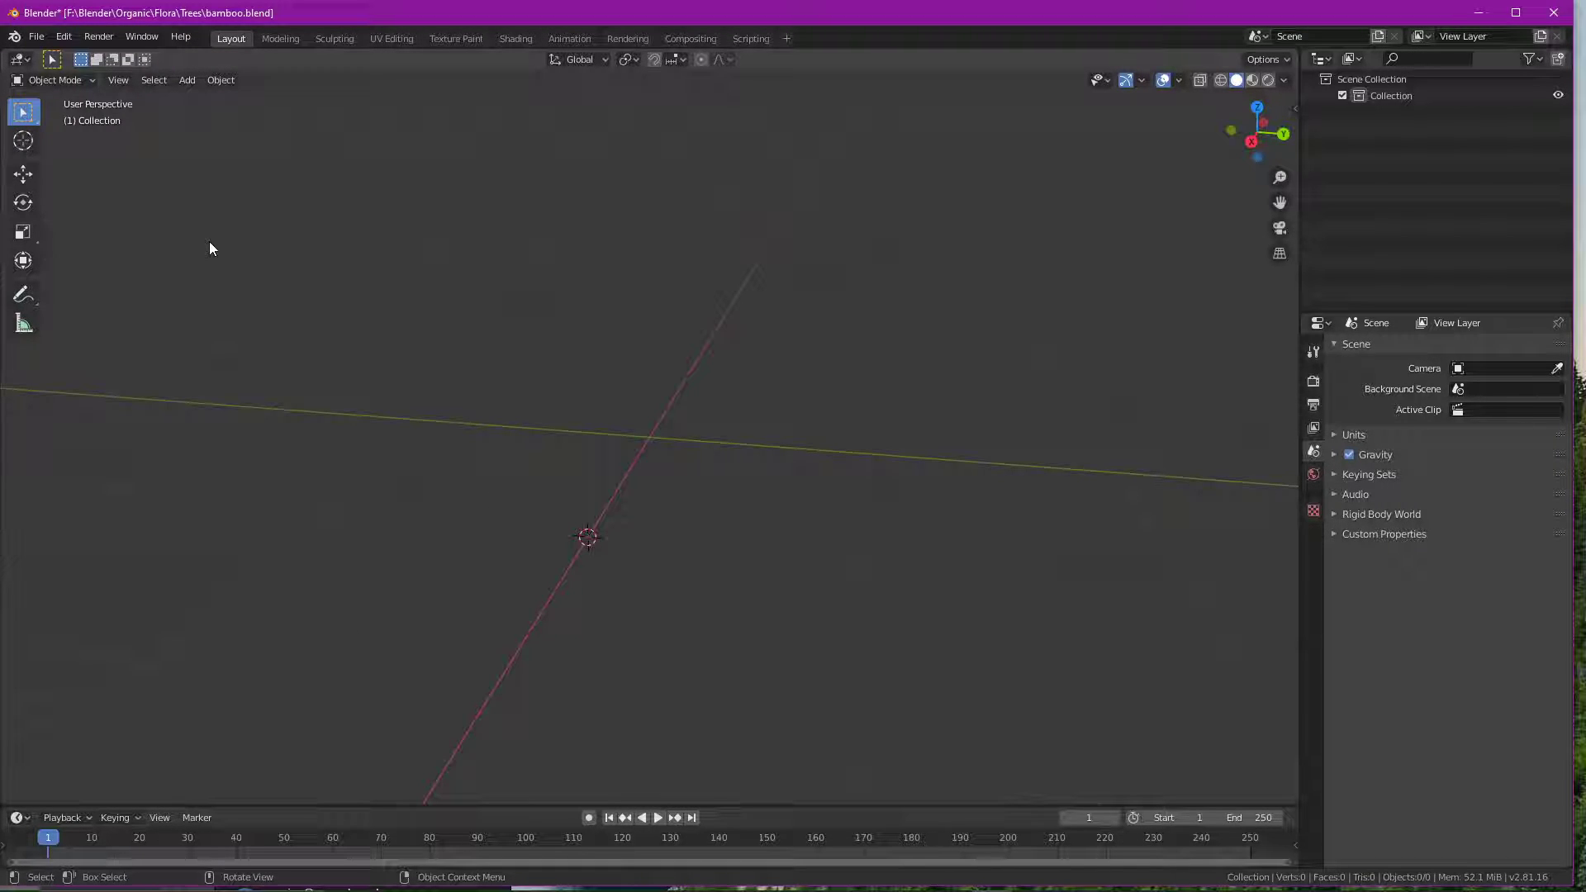
# - Add a Bezier curve, orbit the view to inspect it, then deselect it
pyautogui.click(187, 80)
pyautogui.moveTo(211, 115)
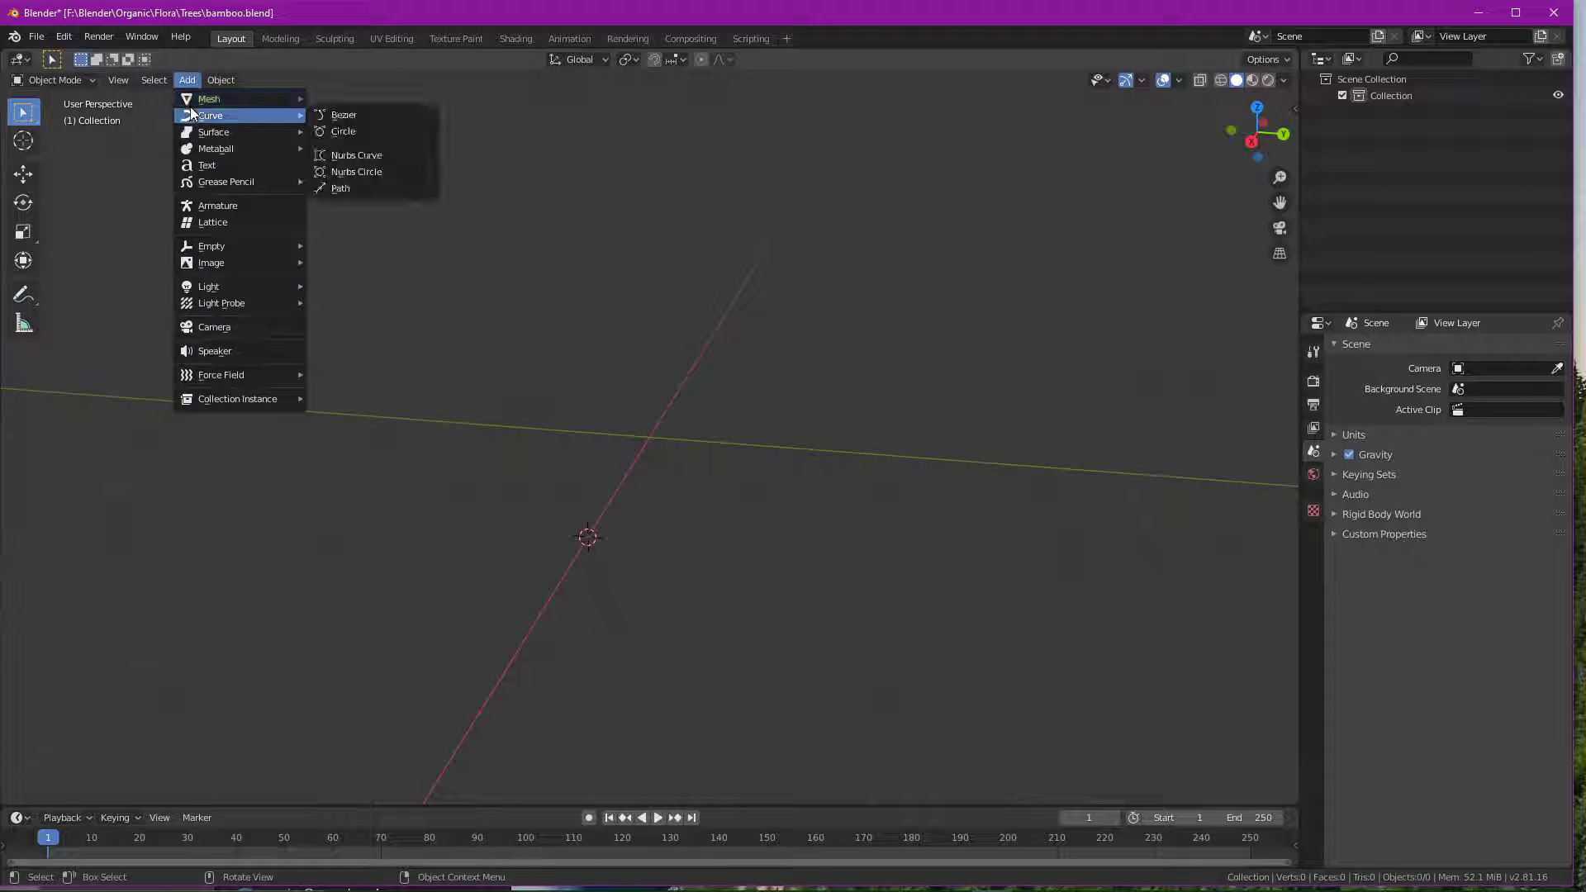
pyautogui.click(378, 114)
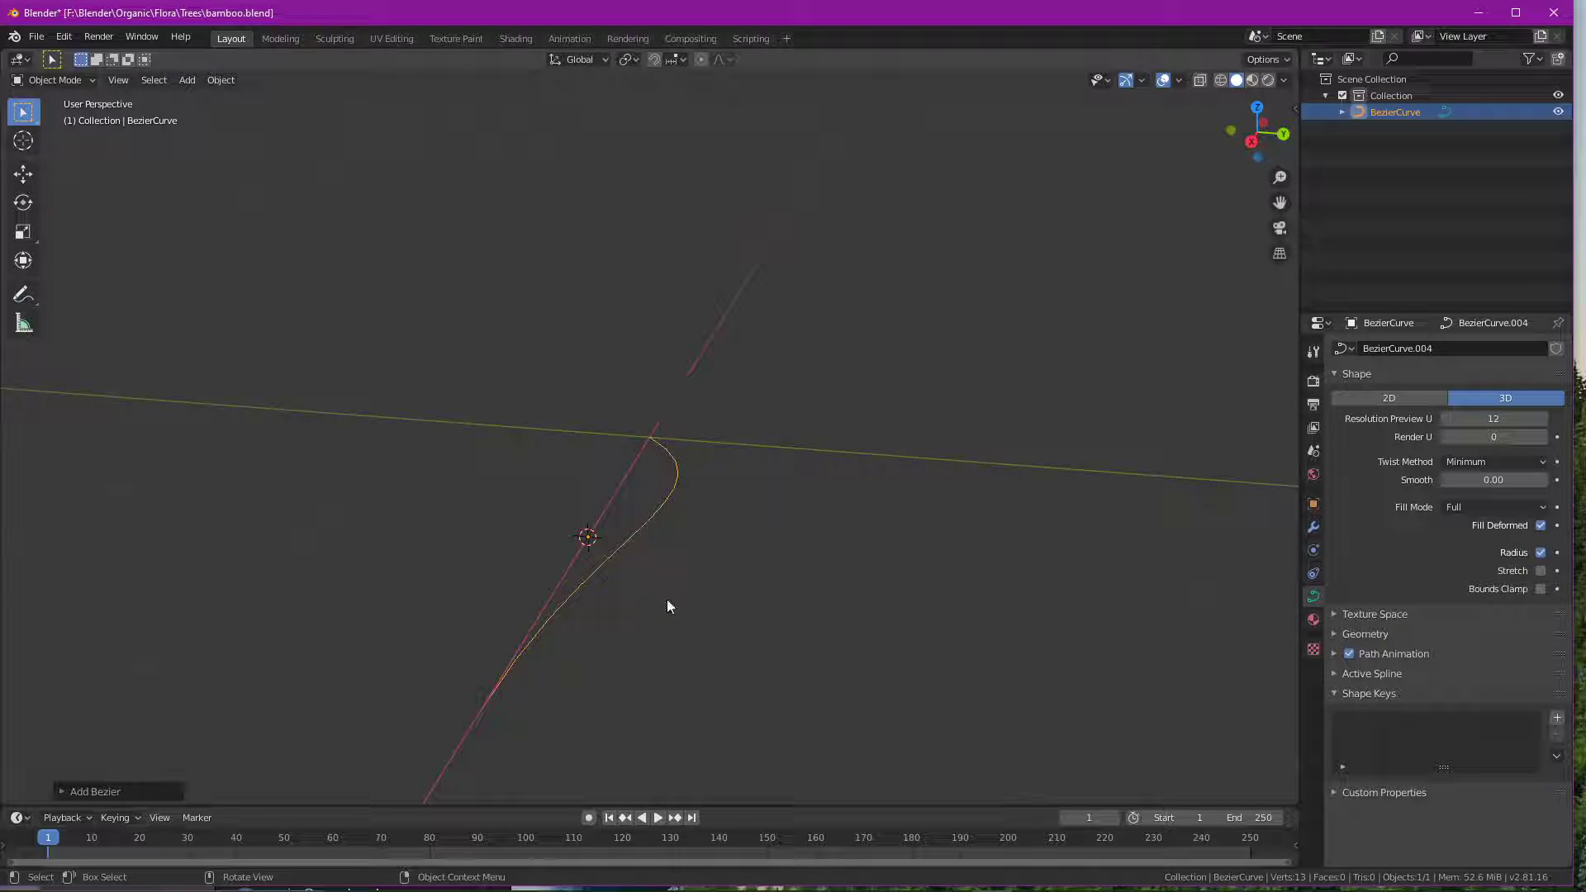
pyautogui.moveTo(667, 598); pyautogui.dragTo(810, 692, button='middle')
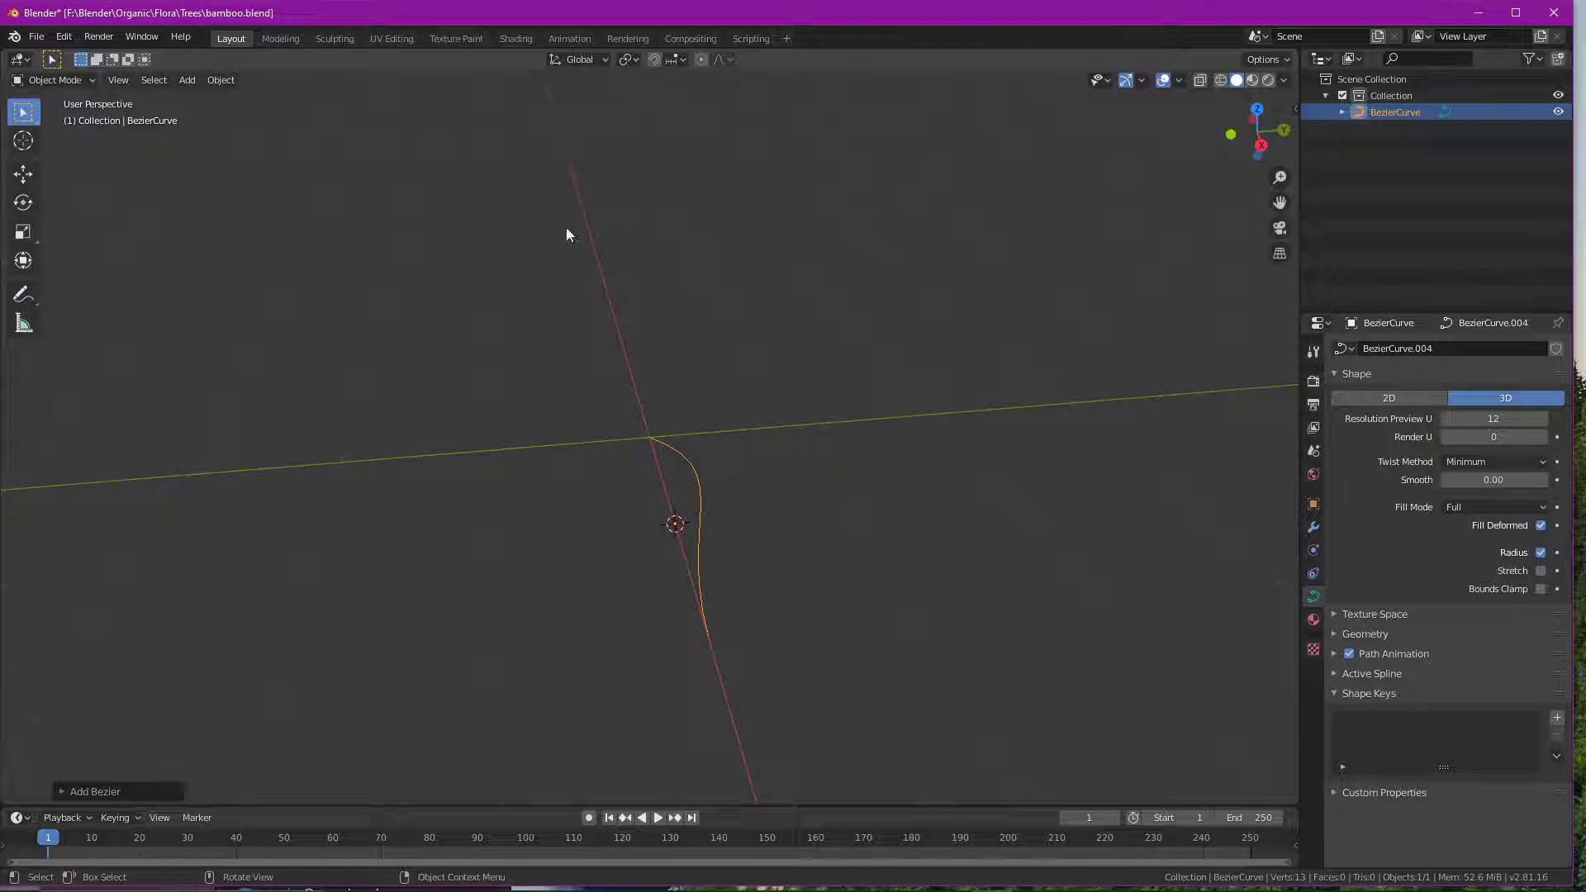
pyautogui.click(823, 534)
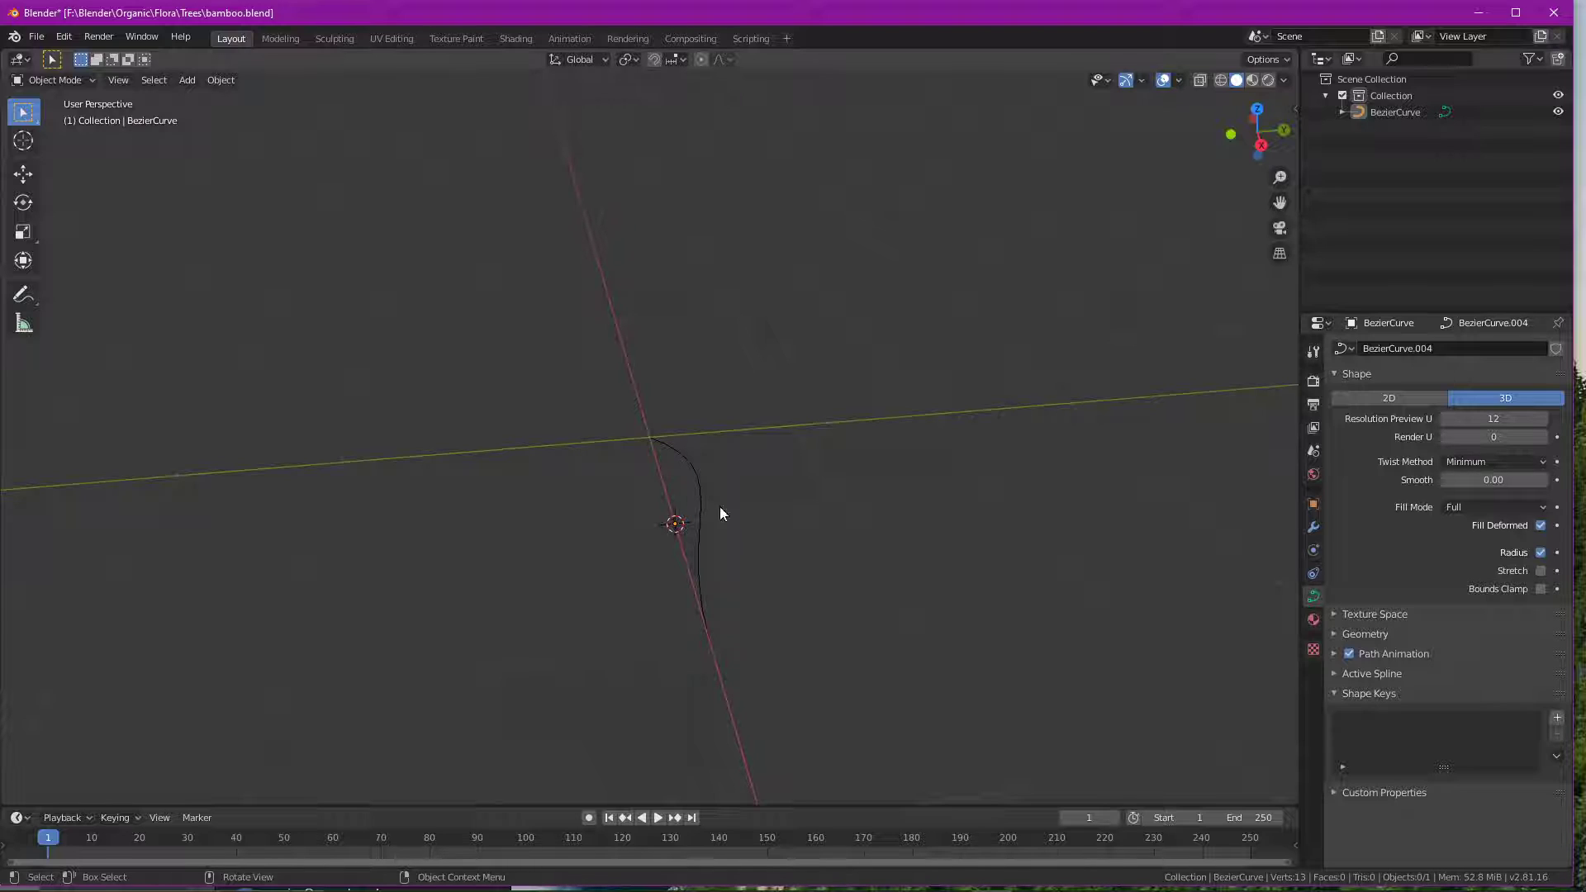
# - In Edit Mode, raise the curve's middle control point along Z
pyautogui.press('Tab')
pyautogui.moveTo(921, 690); pyautogui.dragTo(824, 657, button='middle')
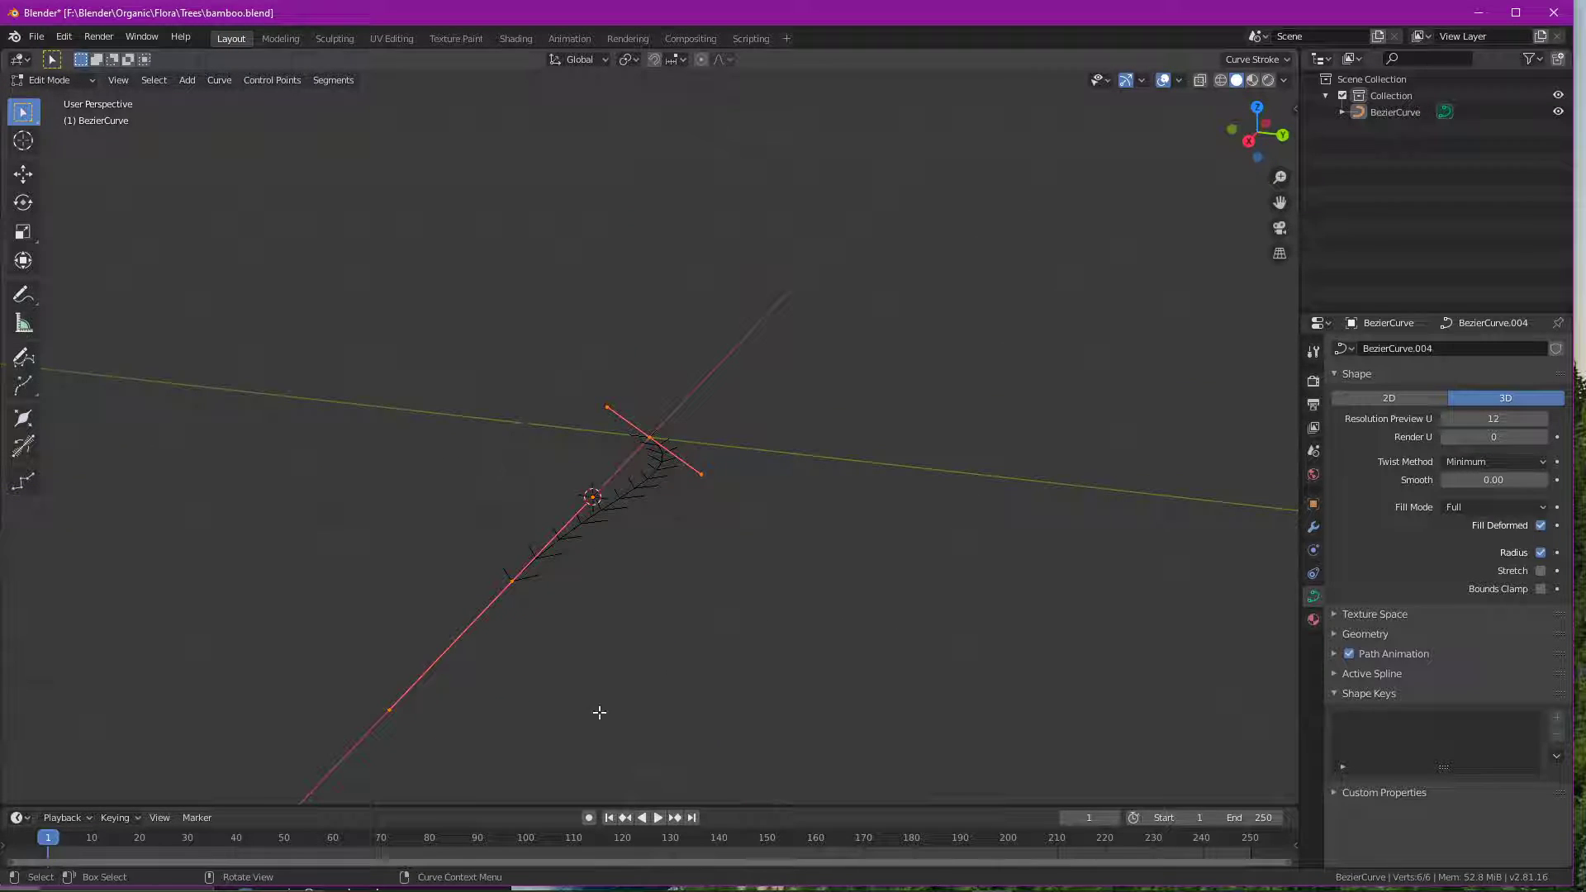
pyautogui.click(489, 620)
pyautogui.click(659, 442)
pyautogui.click(645, 437)
pyautogui.click(27, 175)
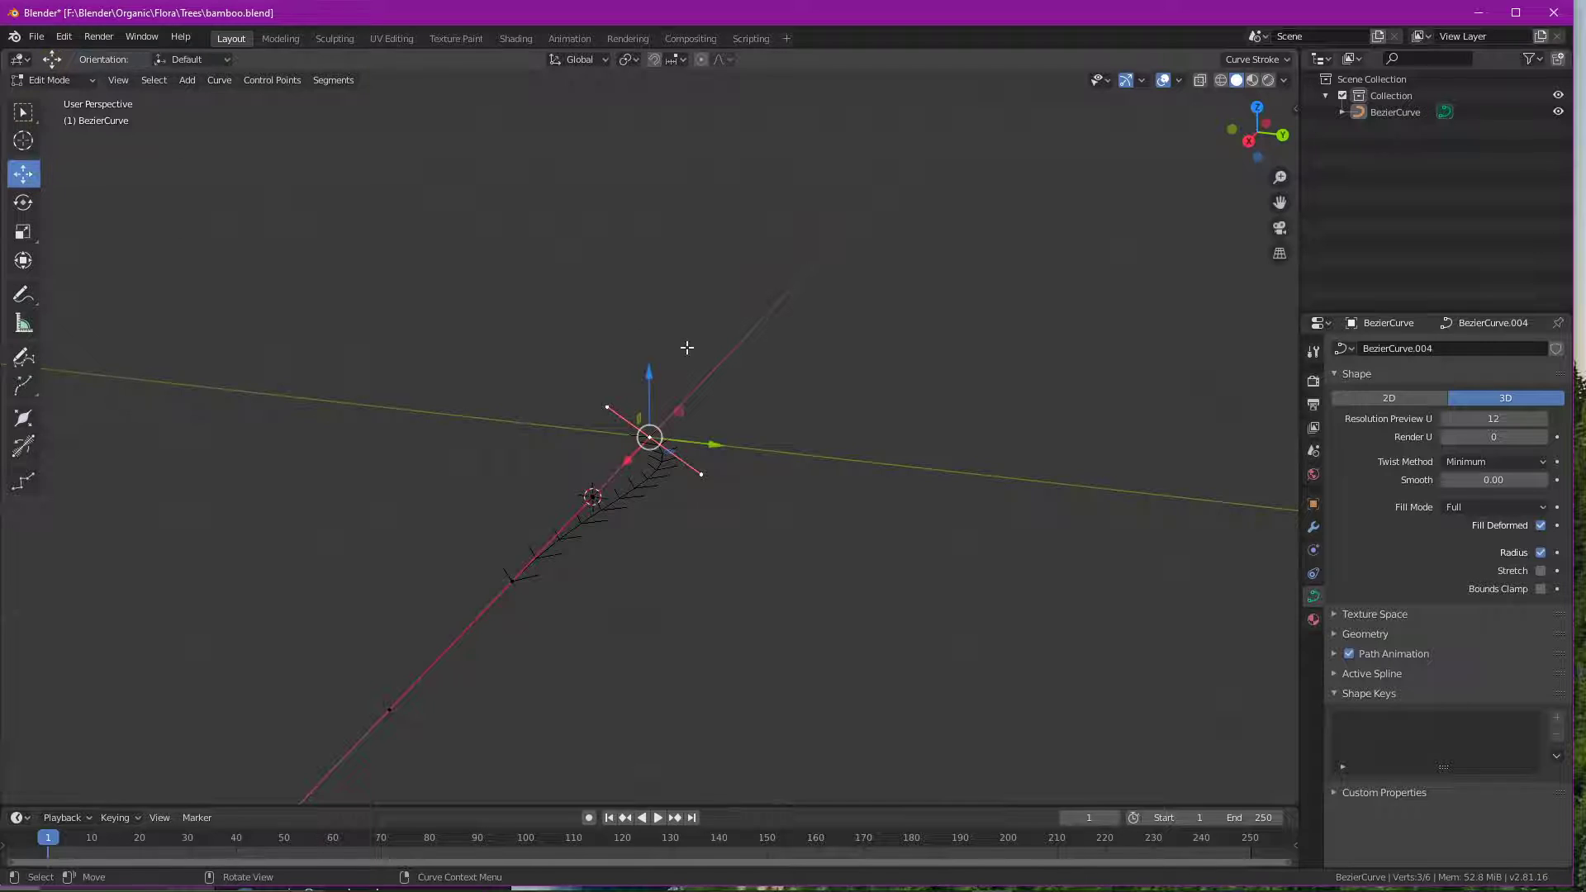
pyautogui.moveTo(707, 444); pyautogui.dragTo(793, 457)
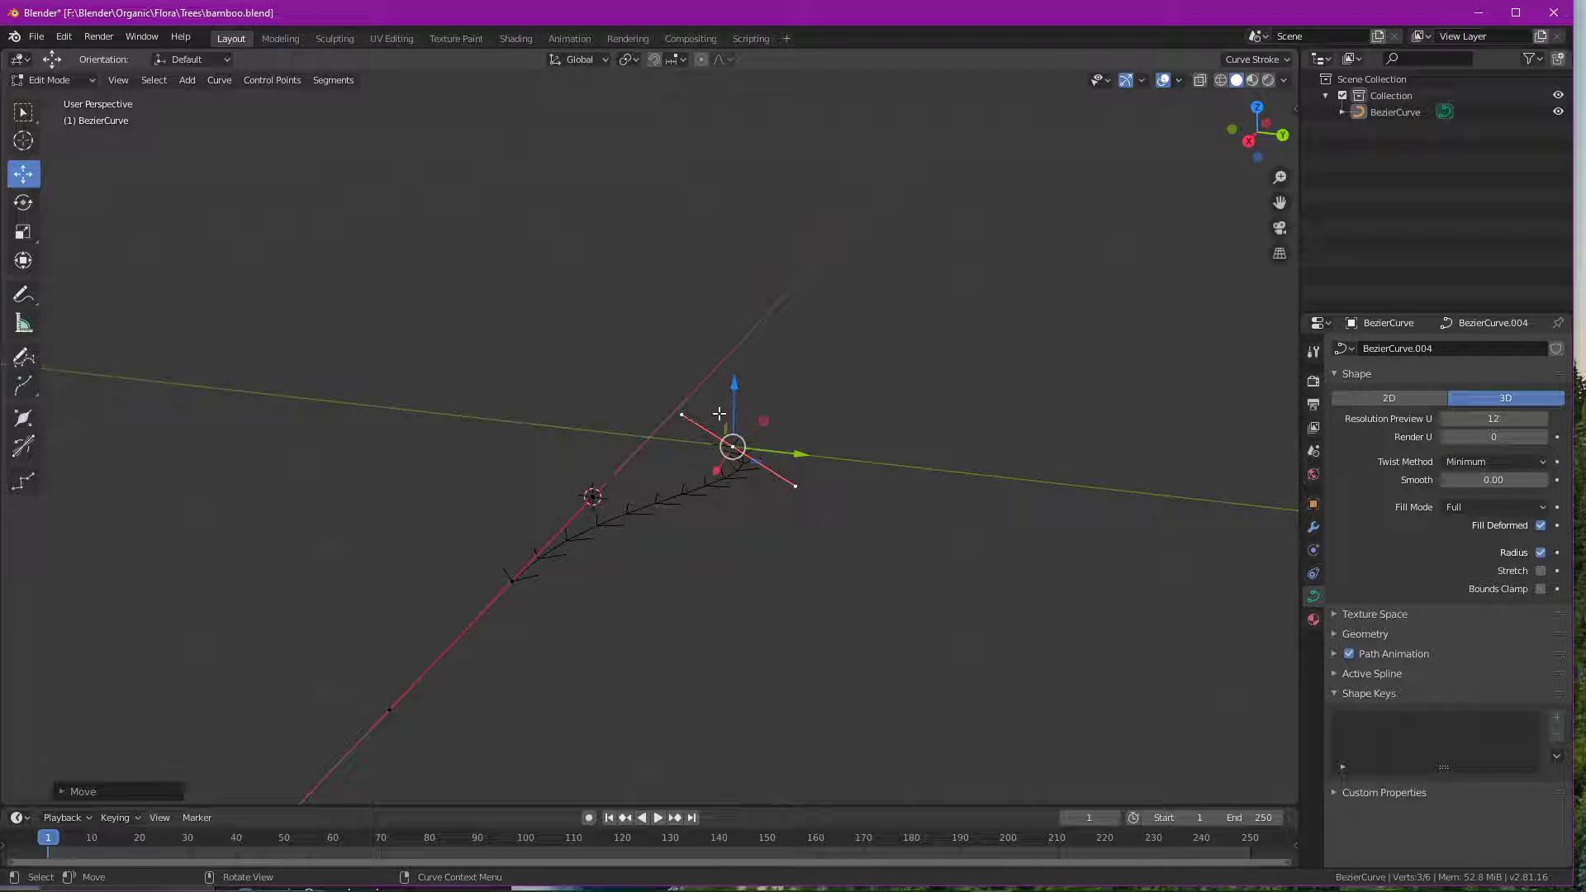
pyautogui.press('g')
pyautogui.press('z')
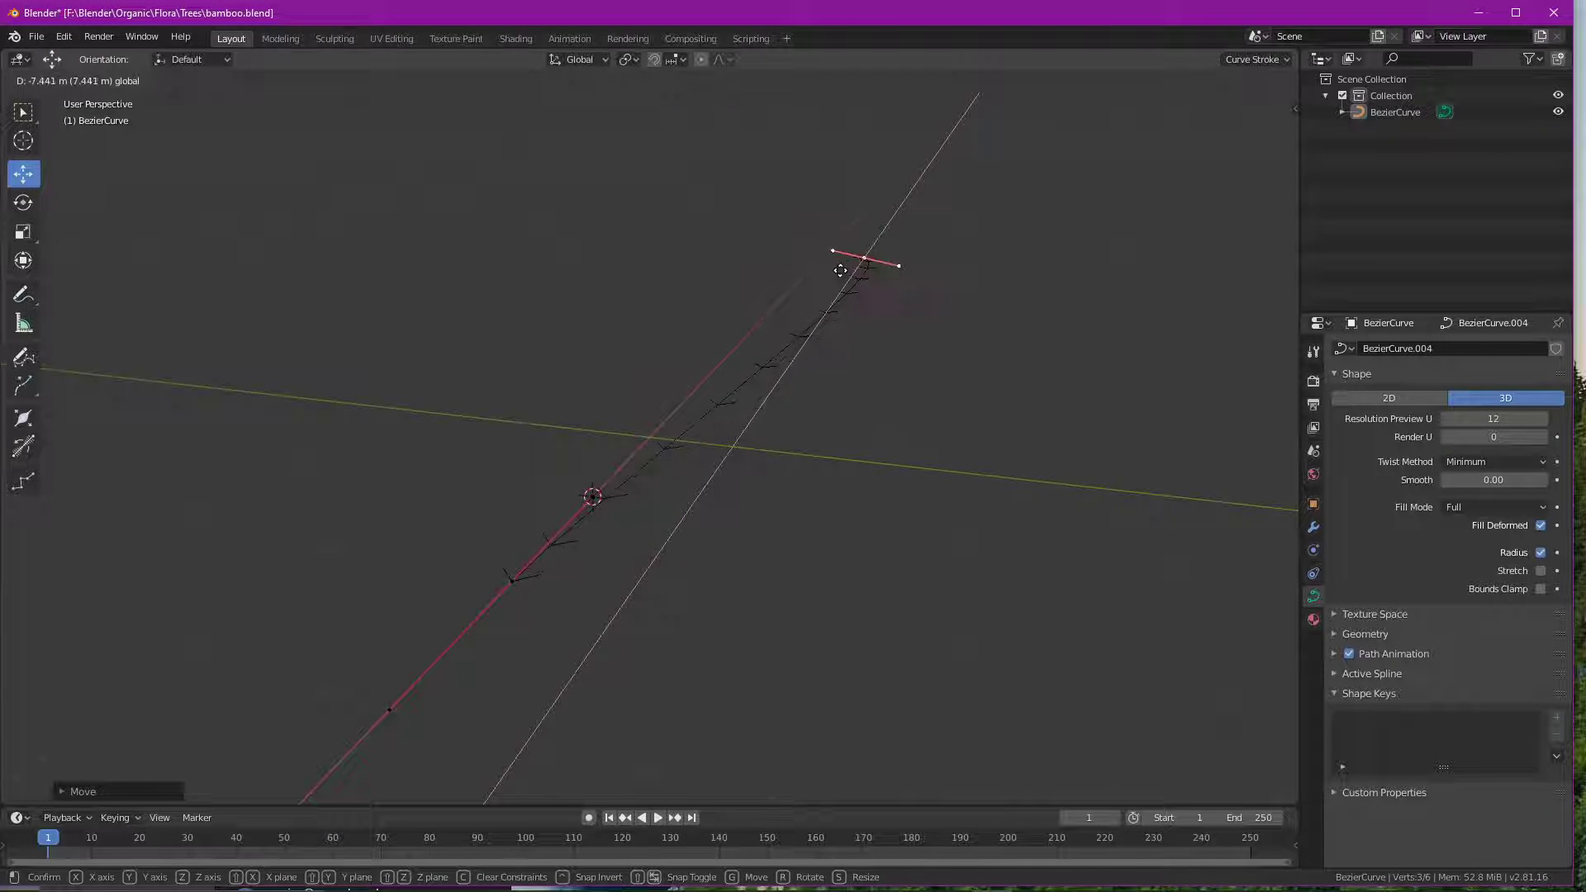
pyautogui.click(741, 431)
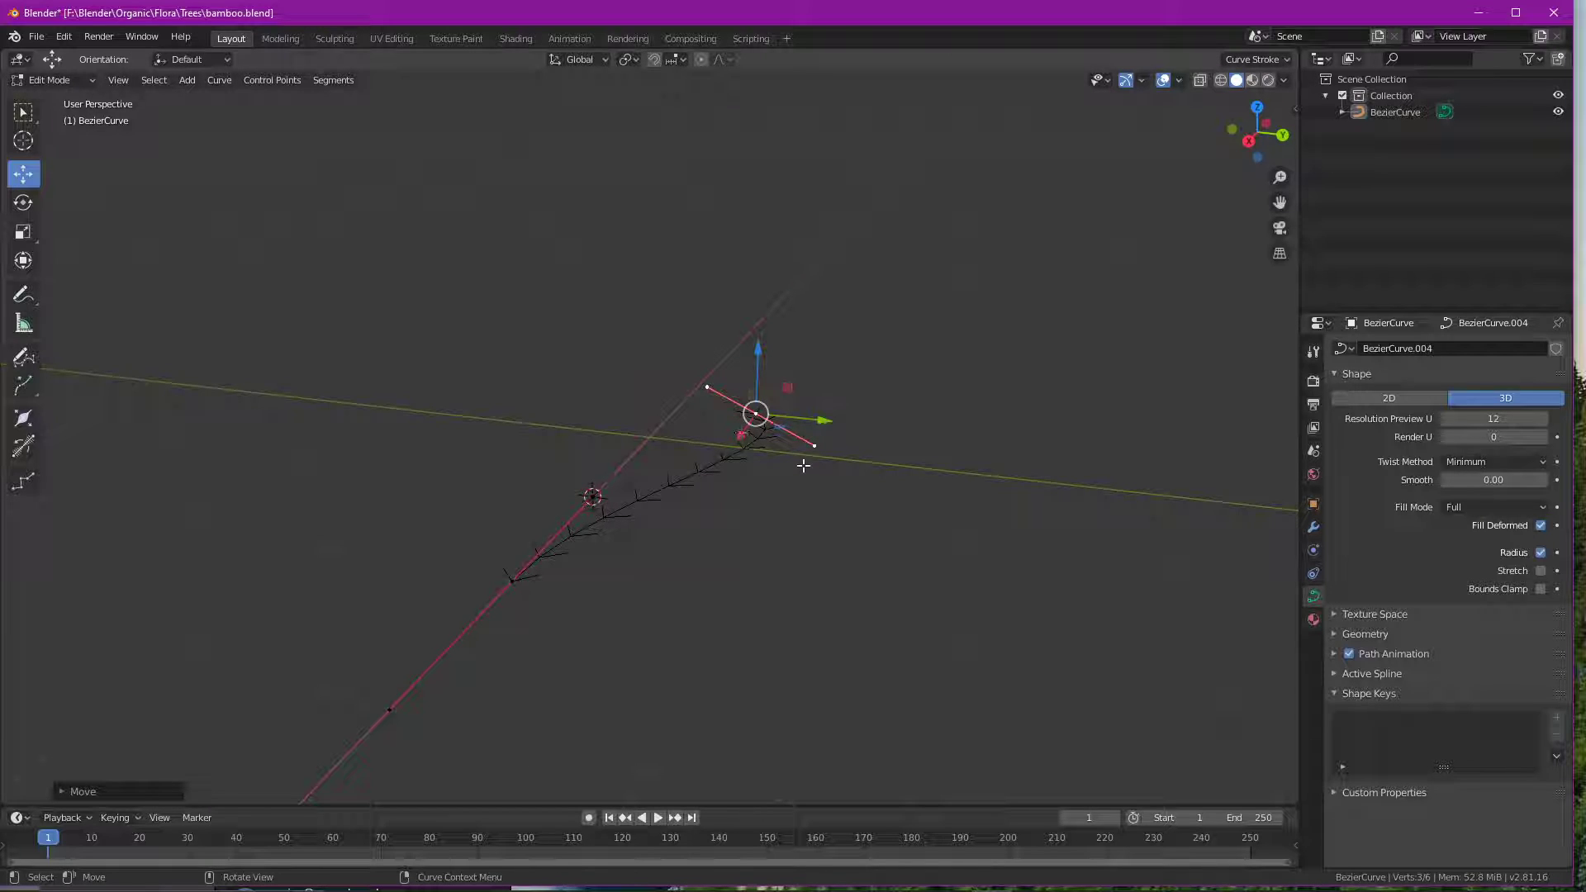
pyautogui.click(732, 404)
# - Shift the curve's end control point sideways along the Y axis
pyautogui.click(709, 388)
pyautogui.click(814, 446)
pyautogui.moveTo(810, 446); pyautogui.dragTo(779, 558)
pyautogui.press('Escape')
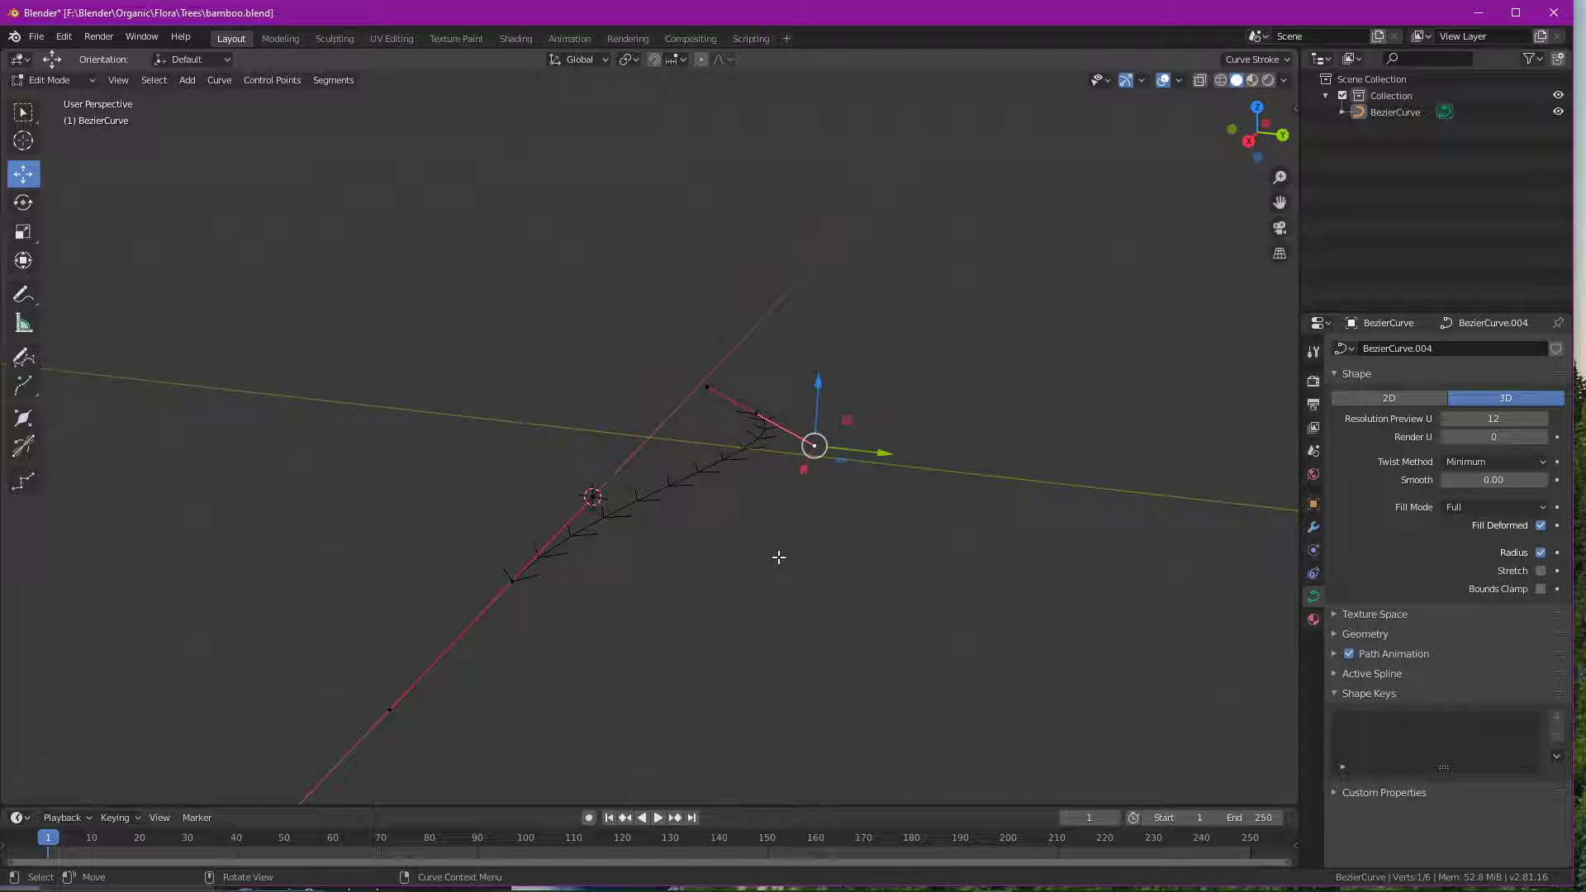
pyautogui.press('g')
pyautogui.press('x')
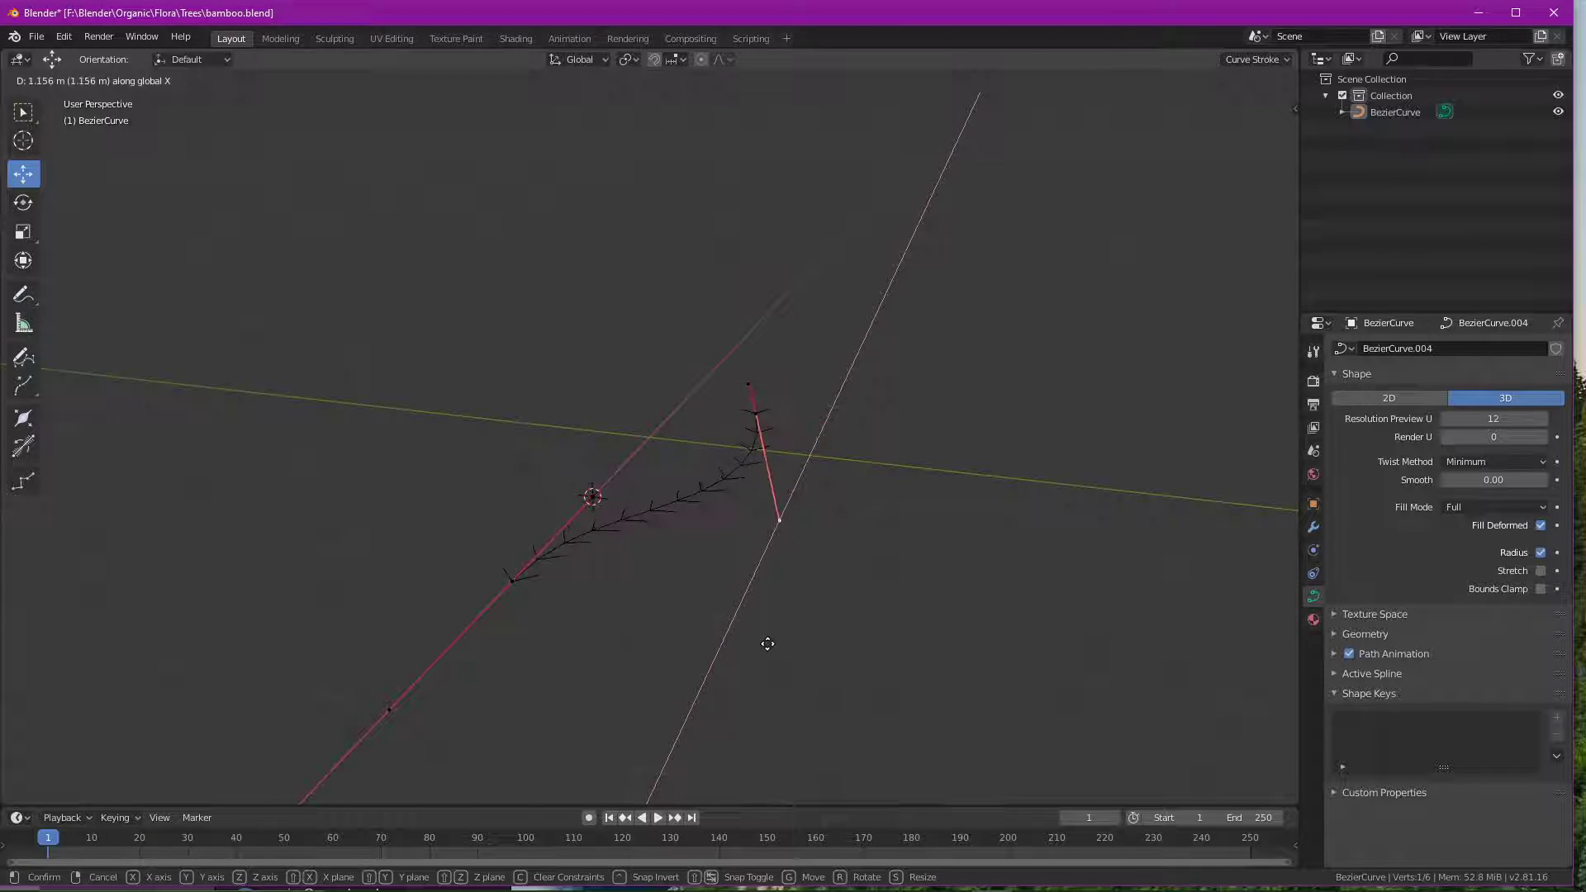
pyautogui.rightClick(796, 628)
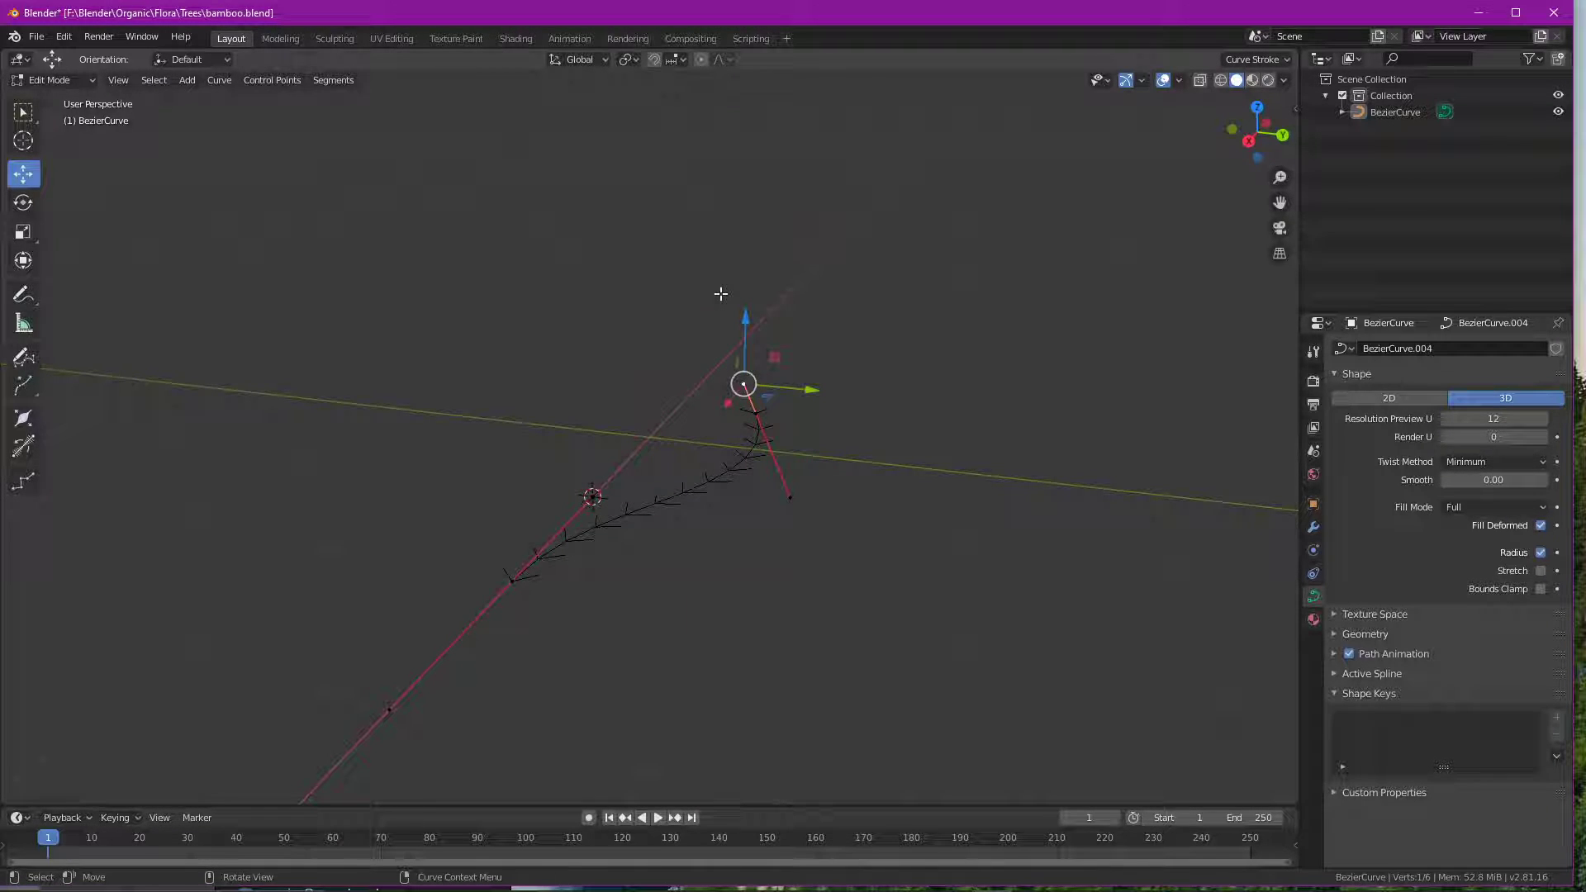
pyautogui.press('g')
pyautogui.press('y')
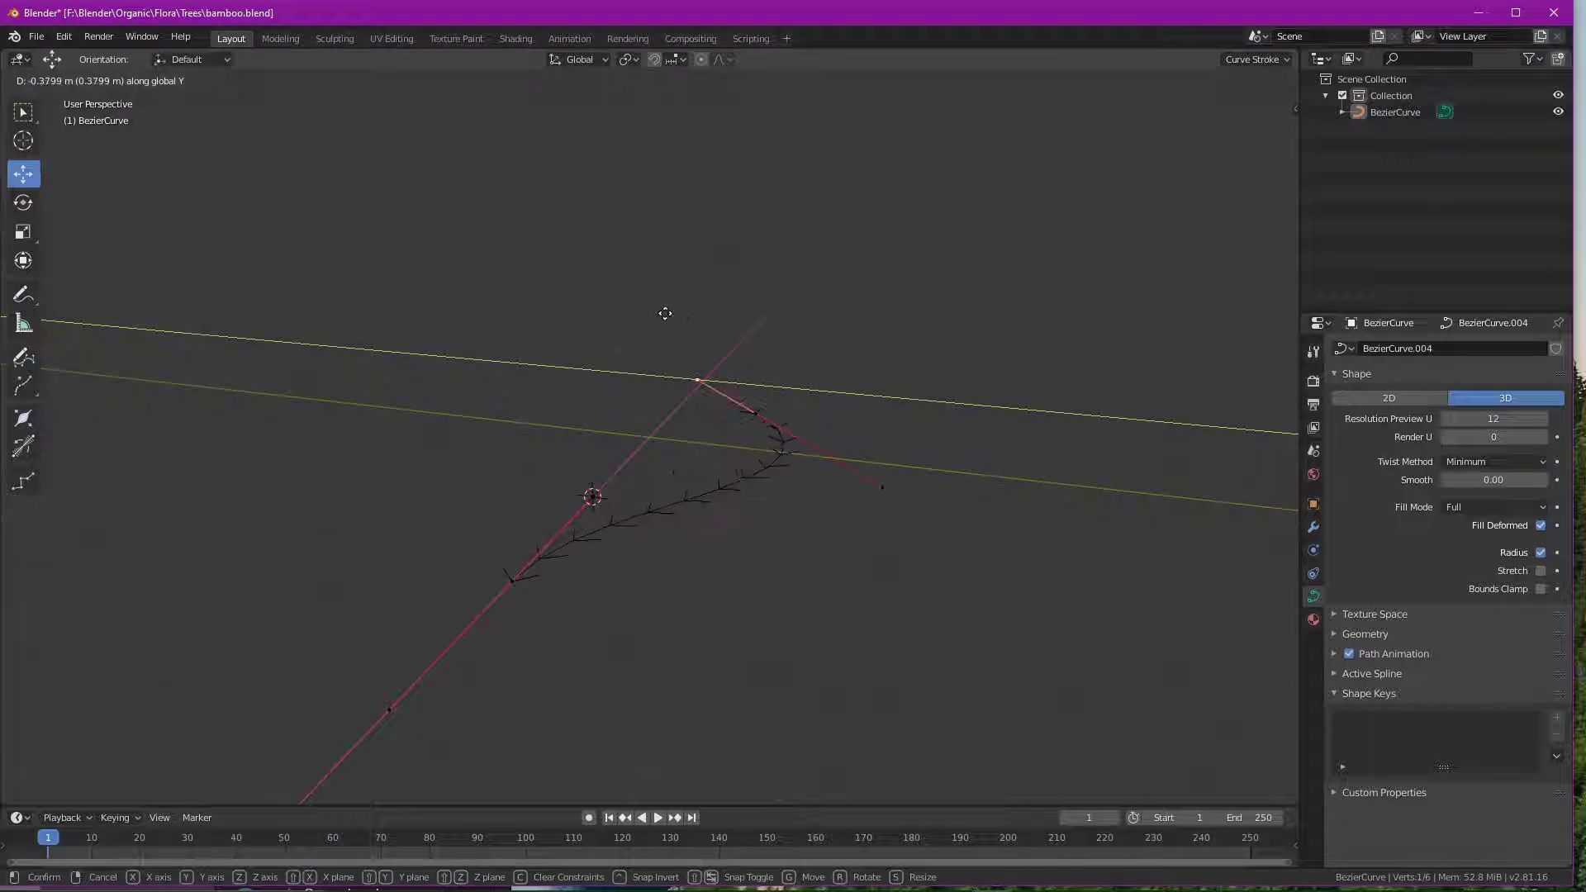
pyautogui.click(702, 338)
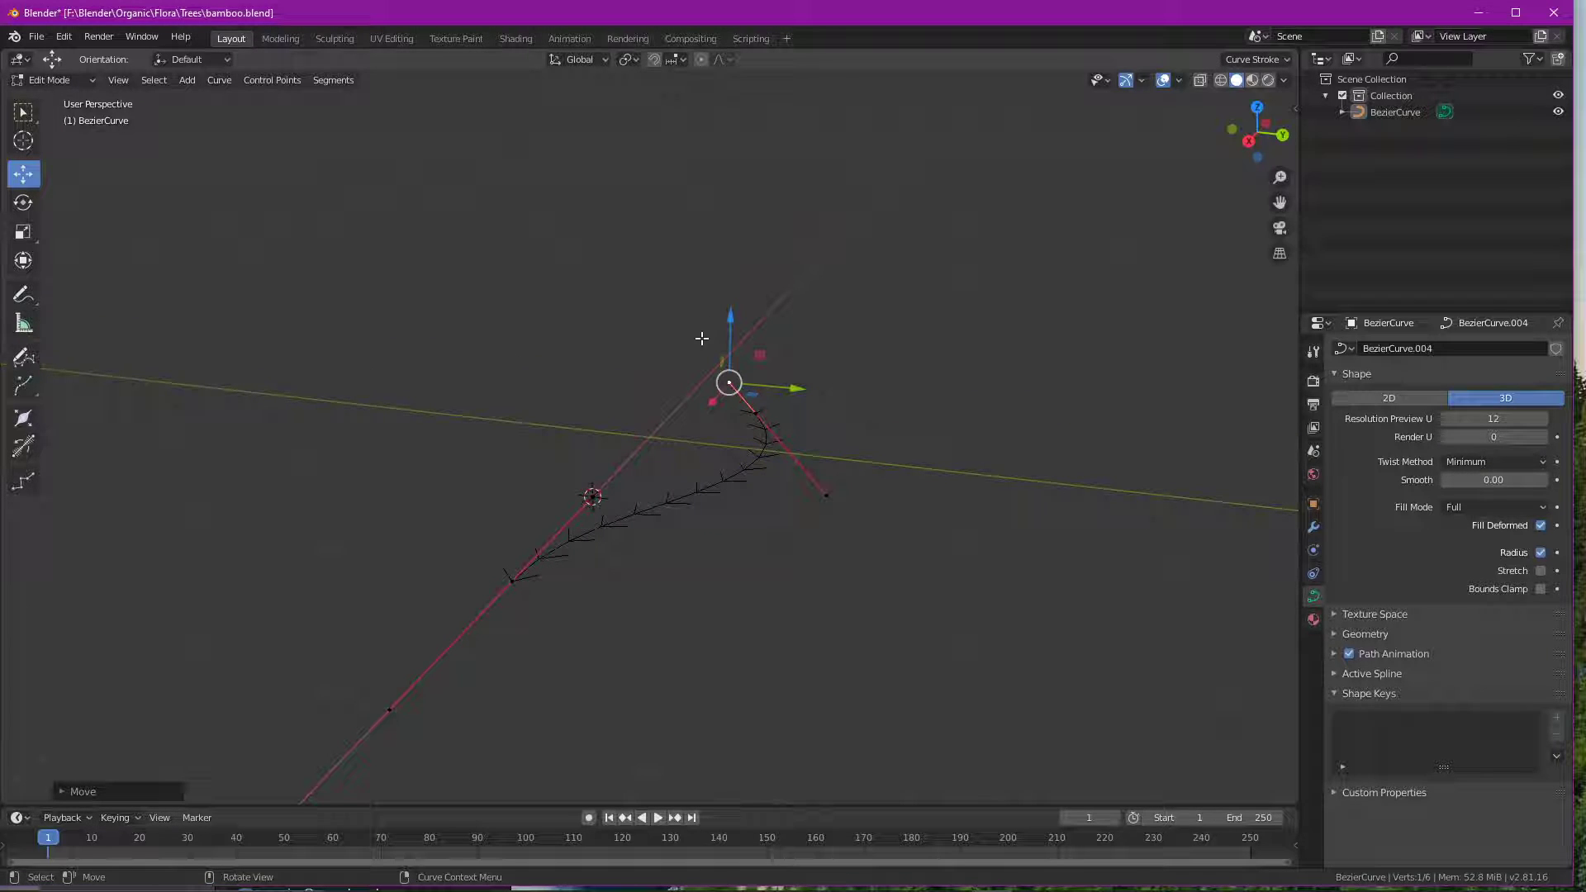
pyautogui.click(556, 346)
pyautogui.moveTo(556, 344); pyautogui.dragTo(586, 383, button='middle')
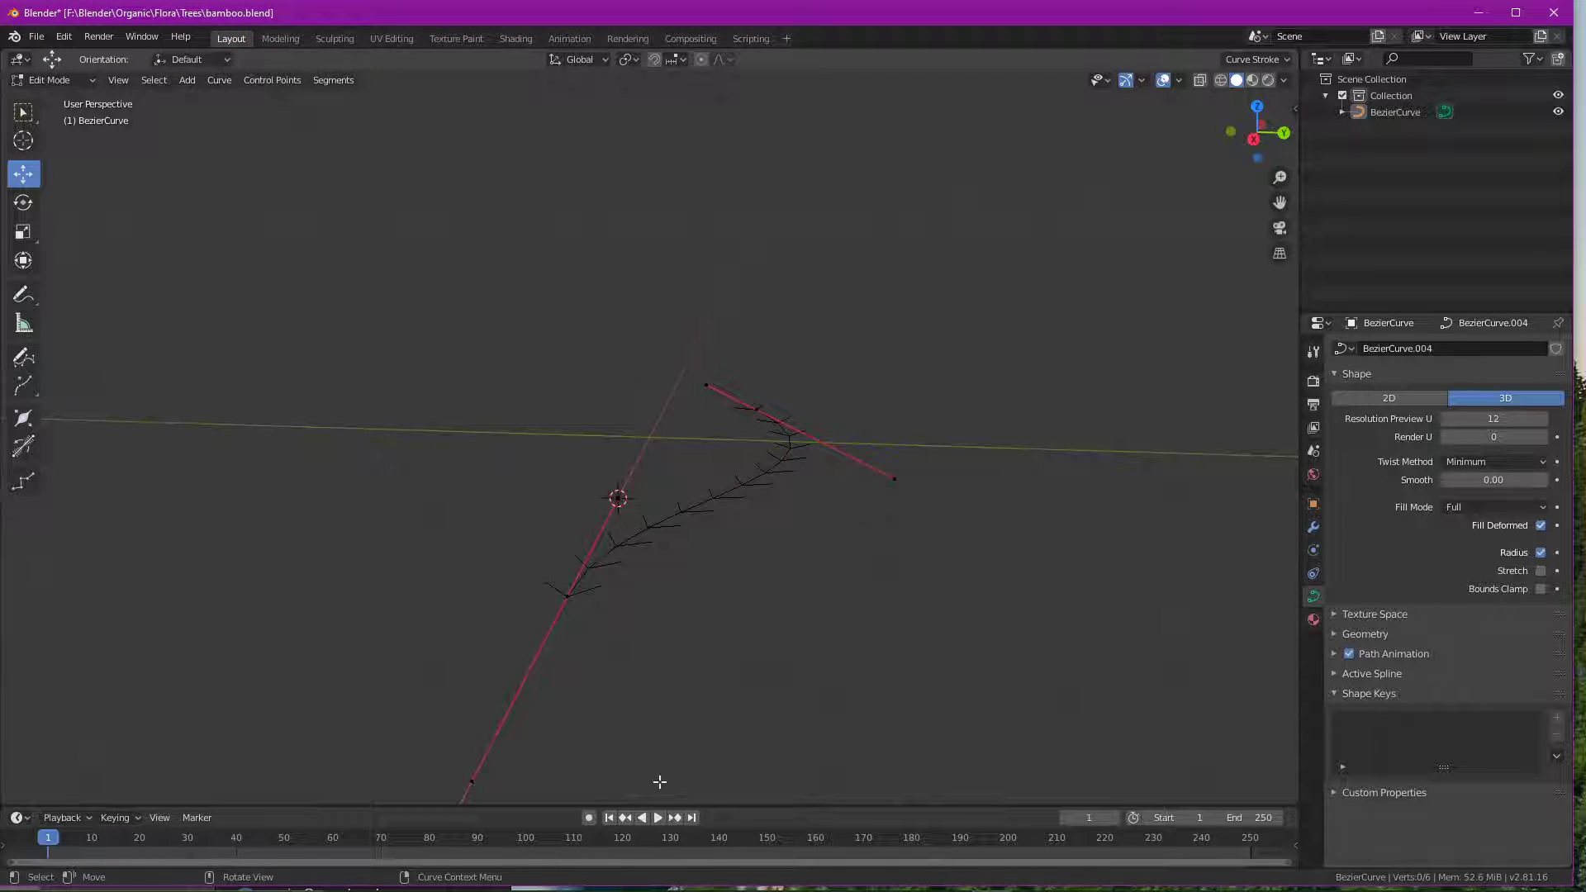
pyautogui.moveTo(630, 612); pyautogui.dragTo(482, 548, button='middle')
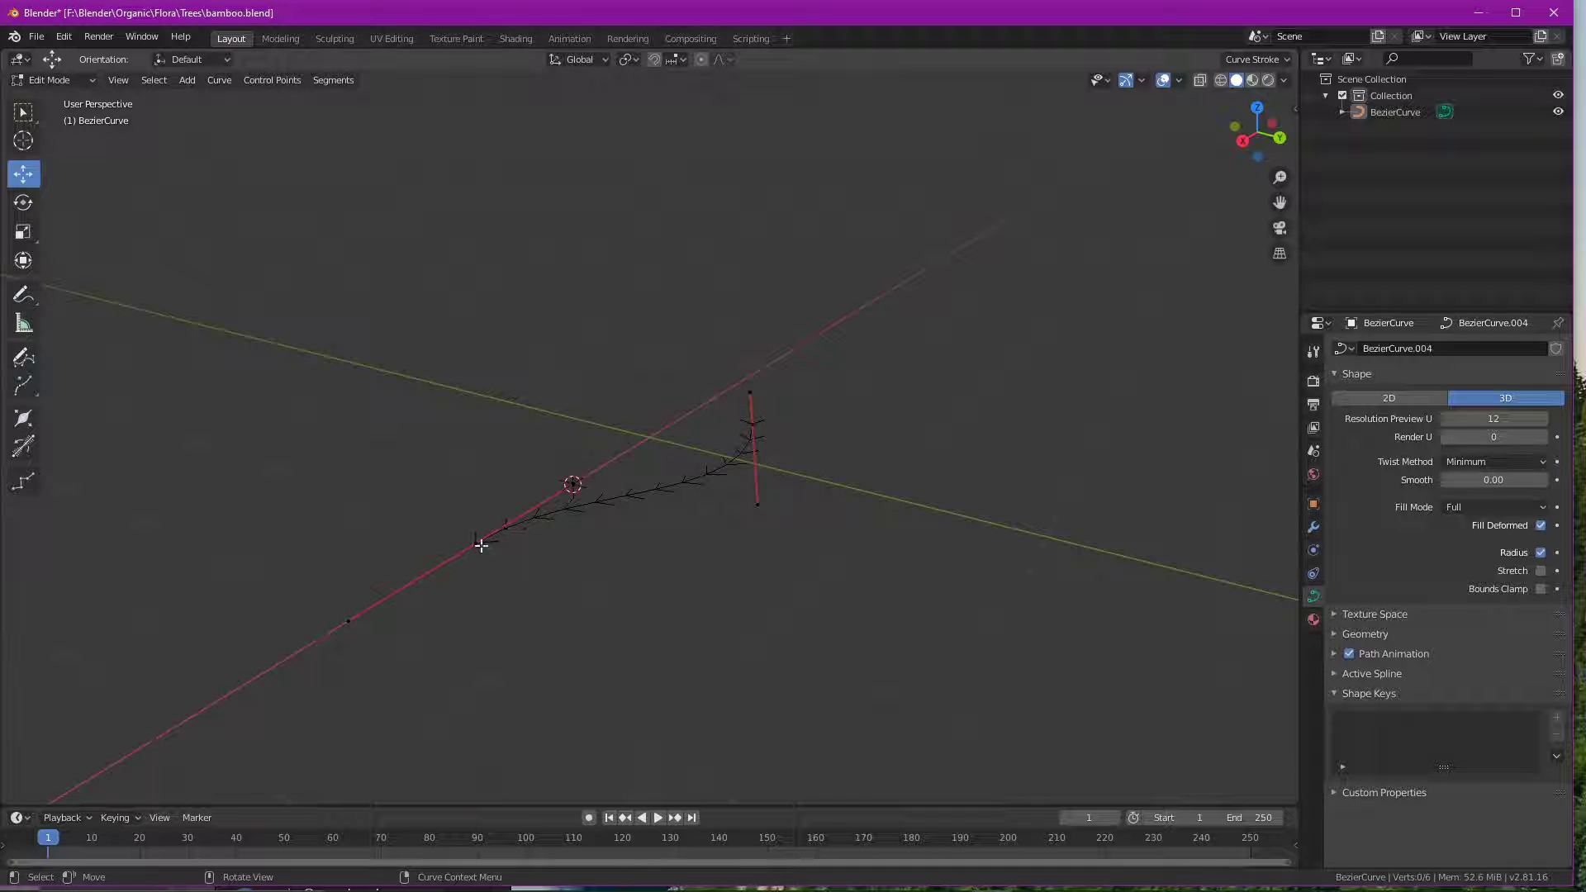
# - Extrude a new control point from the lower end along X
pyautogui.click(477, 543)
pyautogui.press('e')
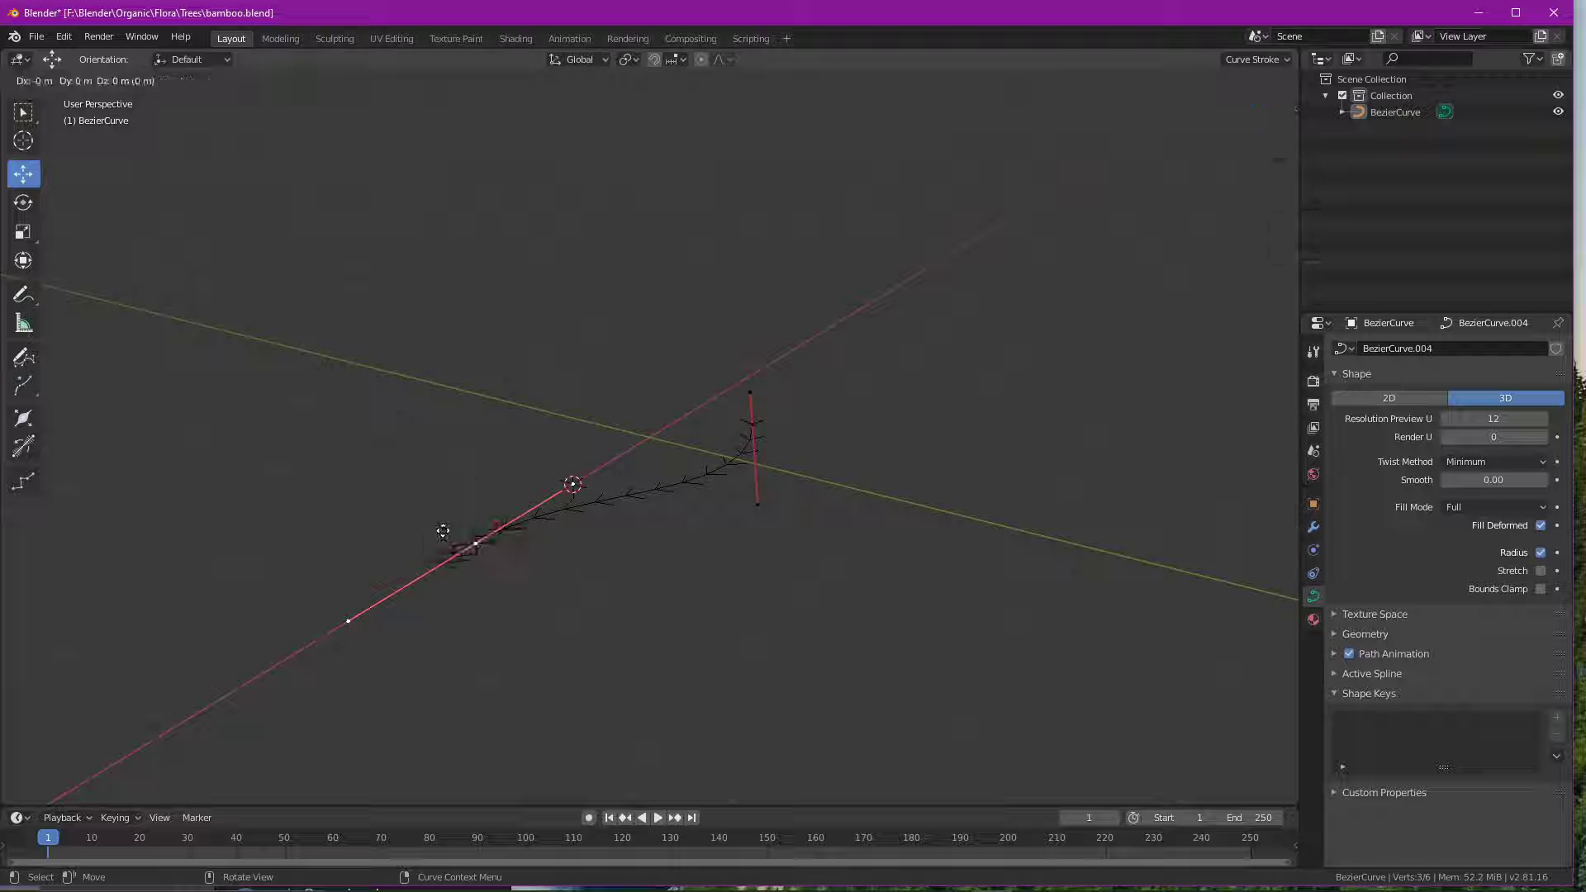
pyautogui.press('x')
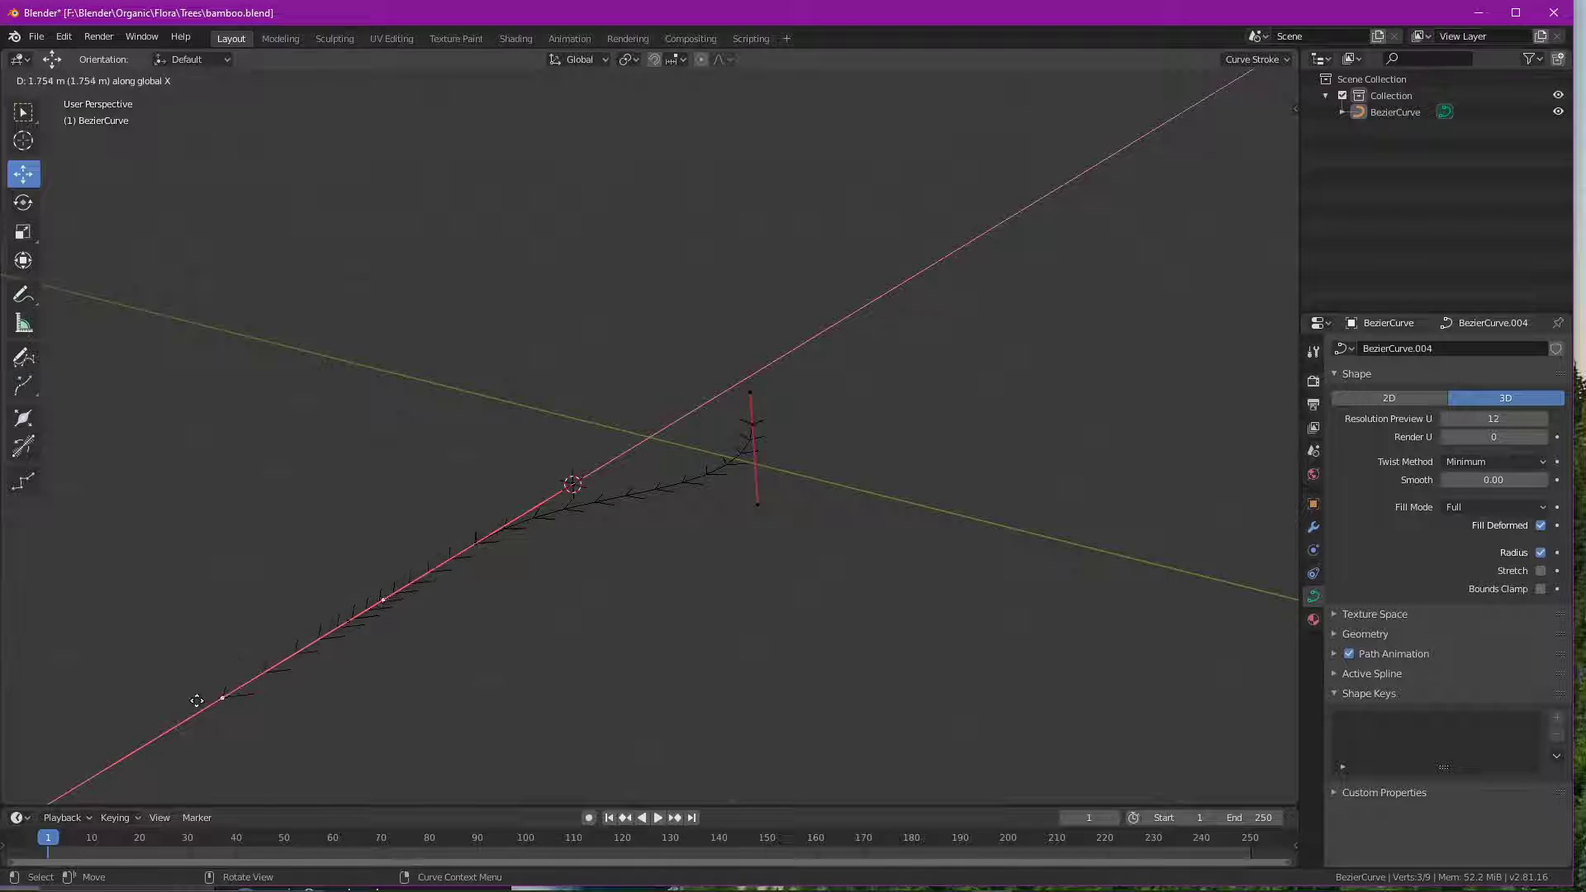
pyautogui.click(184, 716)
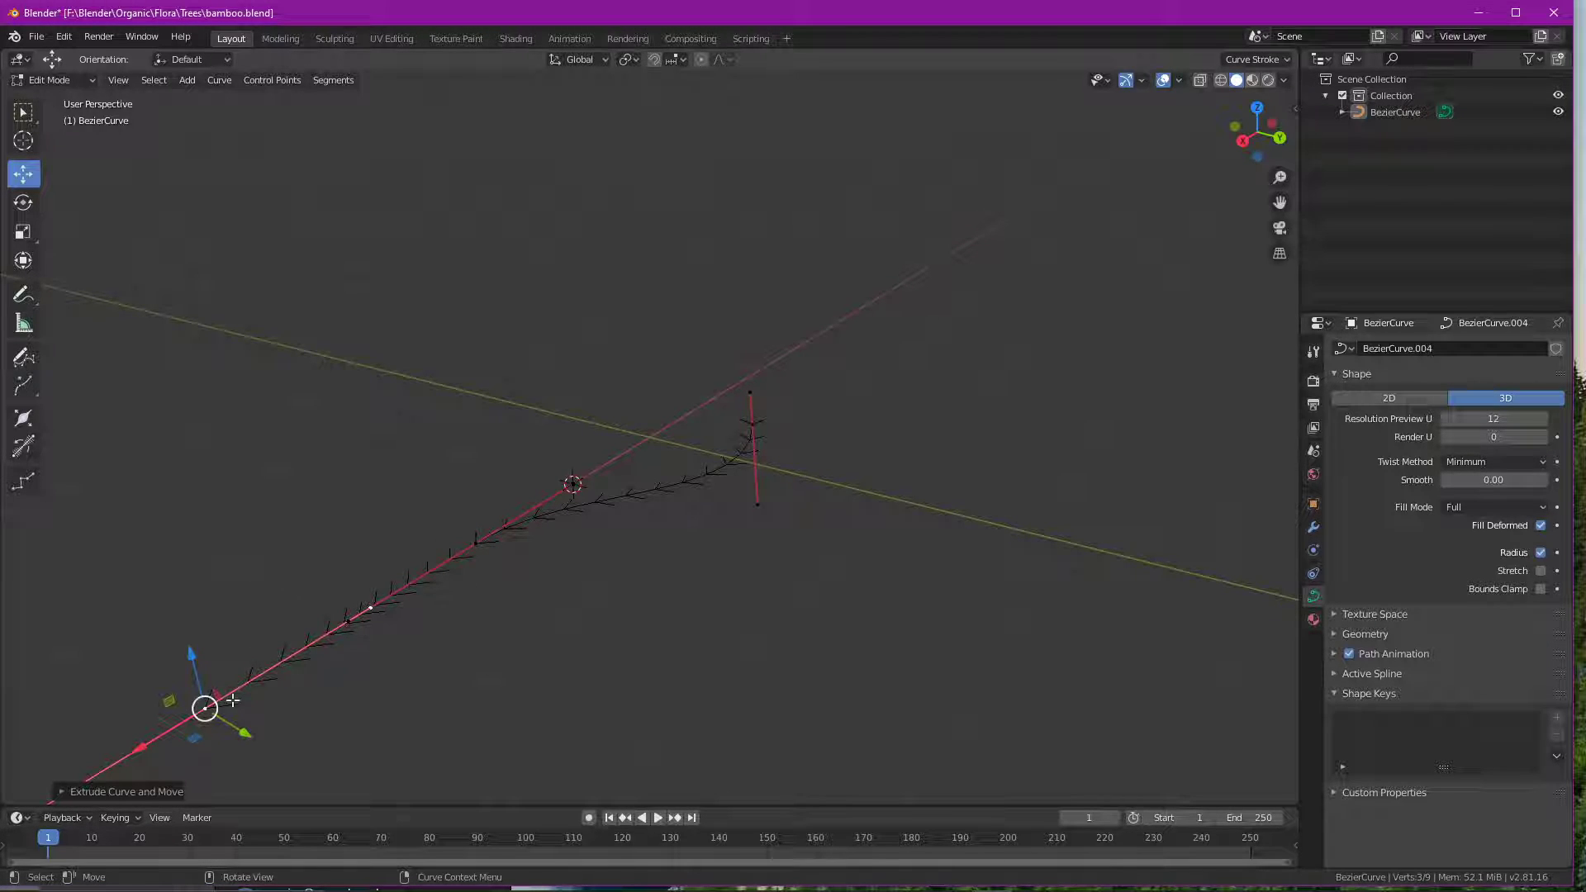
# - Move the new end point along Y to make an S-shaped bend
pyautogui.moveTo(250, 698); pyautogui.dragTo(280, 620, button='middle')
pyautogui.click(284, 616)
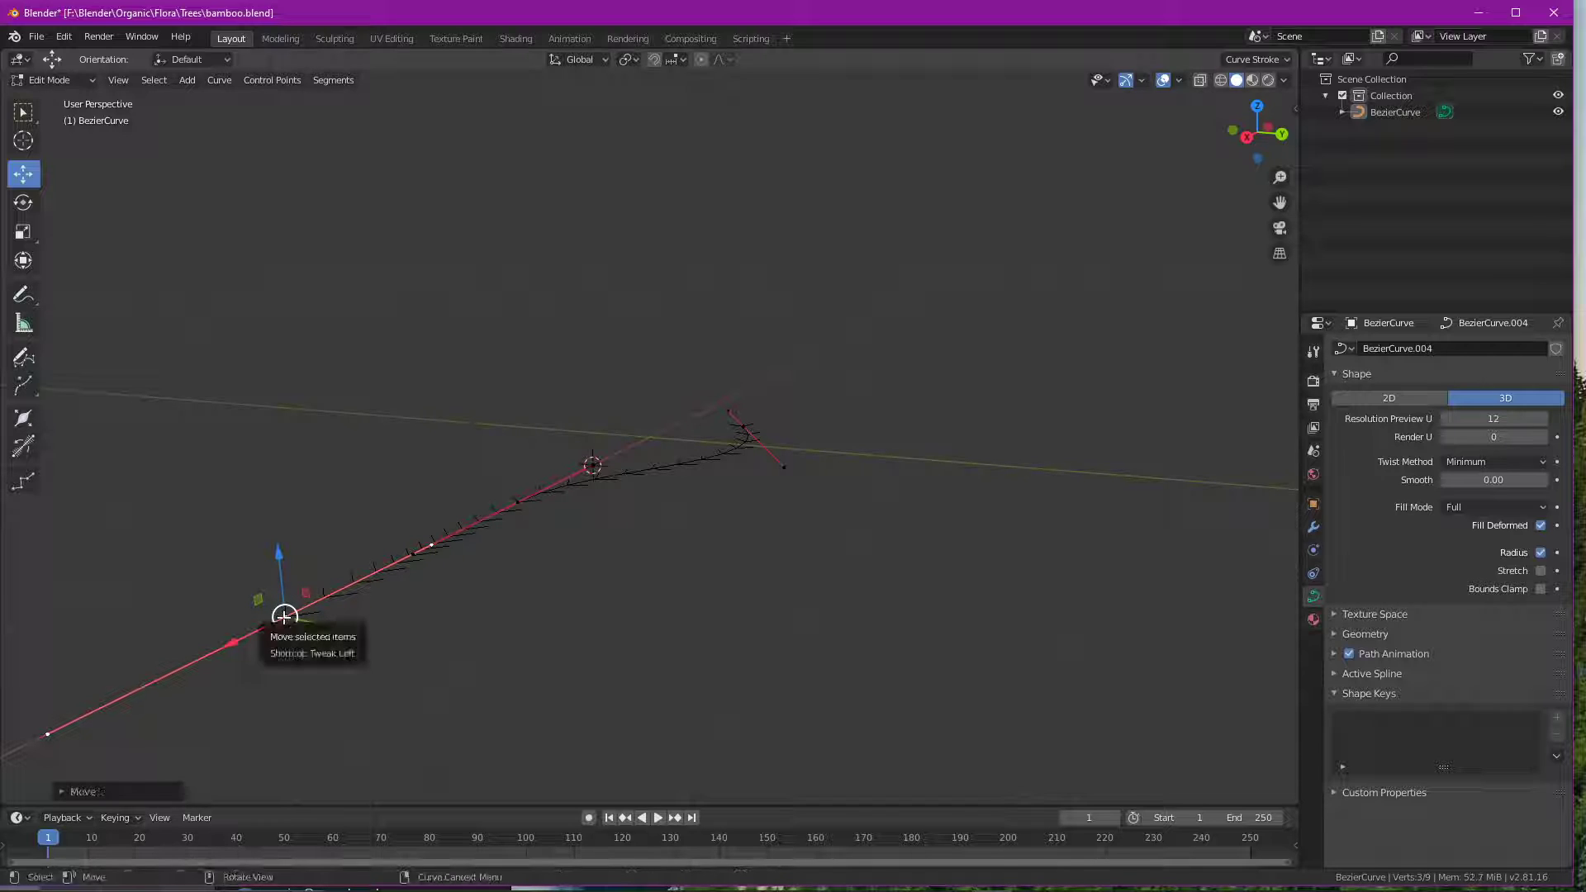
pyautogui.moveTo(285, 616); pyautogui.dragTo(50, 547)
pyautogui.press('y')
pyautogui.moveTo(478, 582); pyautogui.dragTo(512, 638, button='middle')
pyautogui.click(602, 641)
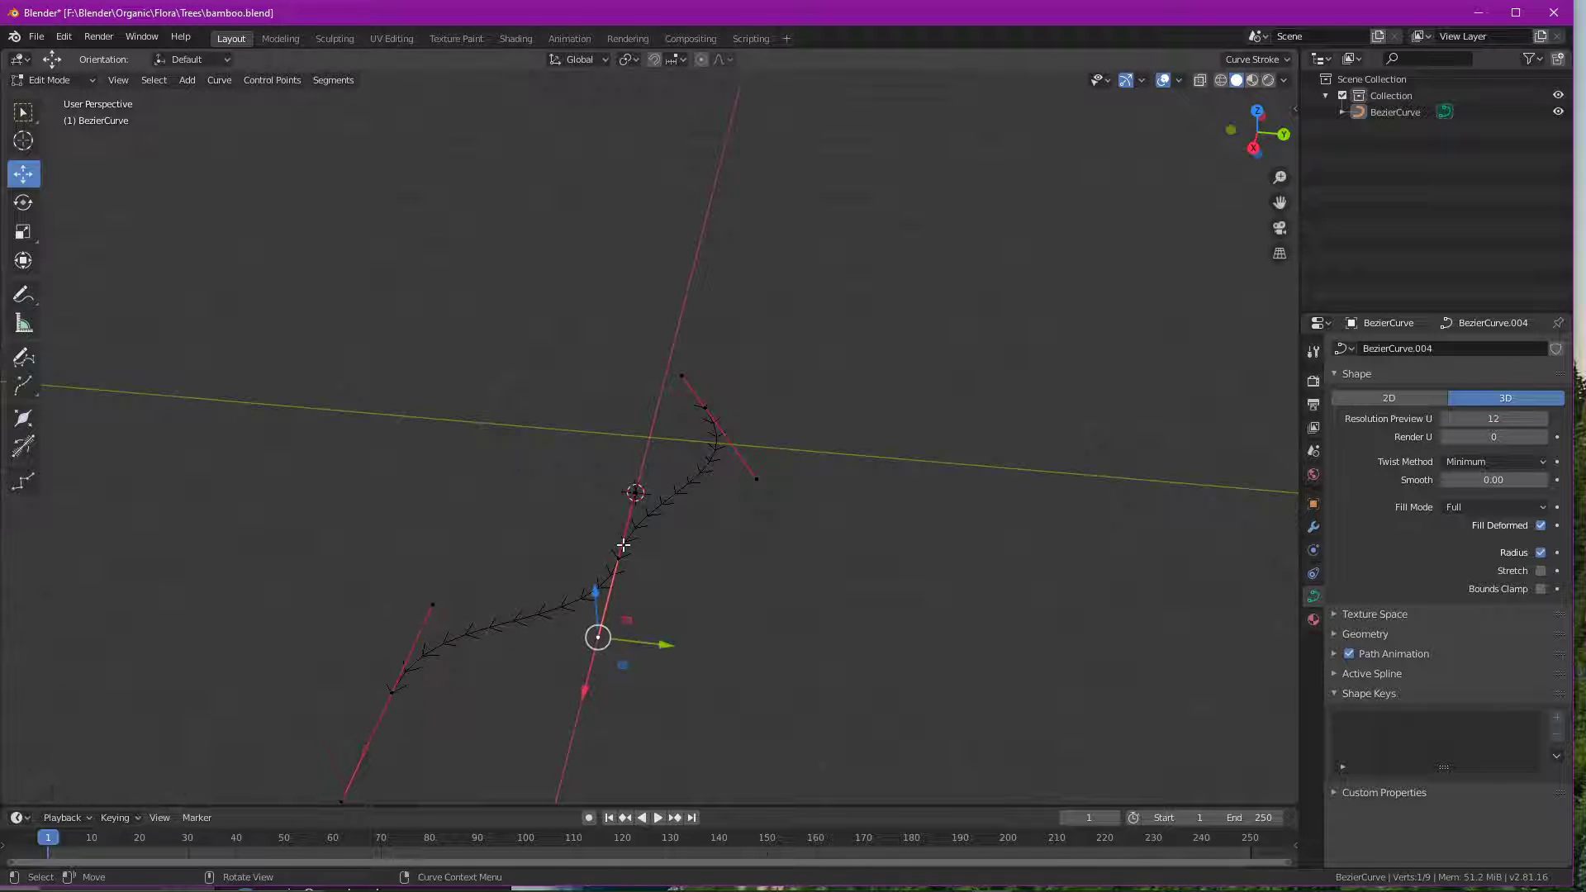
pyautogui.click(622, 551)
pyautogui.click(790, 593)
pyautogui.moveTo(786, 603)
pyautogui.mouseDown(button='middle')
pyautogui.moveTo(694, 556)
pyautogui.moveTo(796, 590)
pyautogui.mouseUp(button='middle')
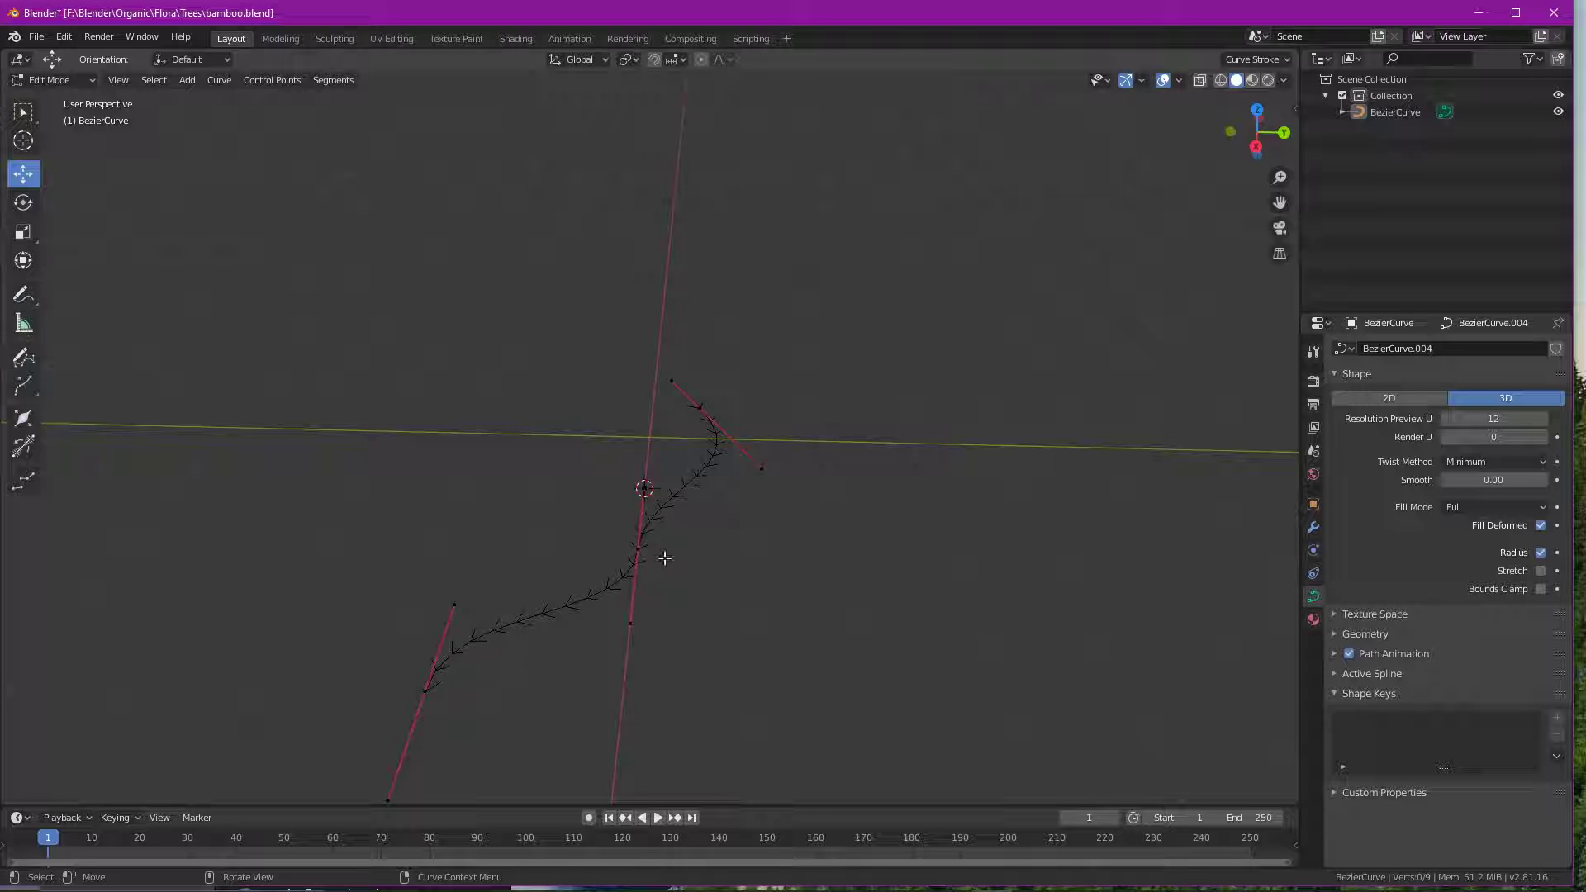
# - Snap the 3D cursor to the selected curve end point
pyautogui.click(425, 691)
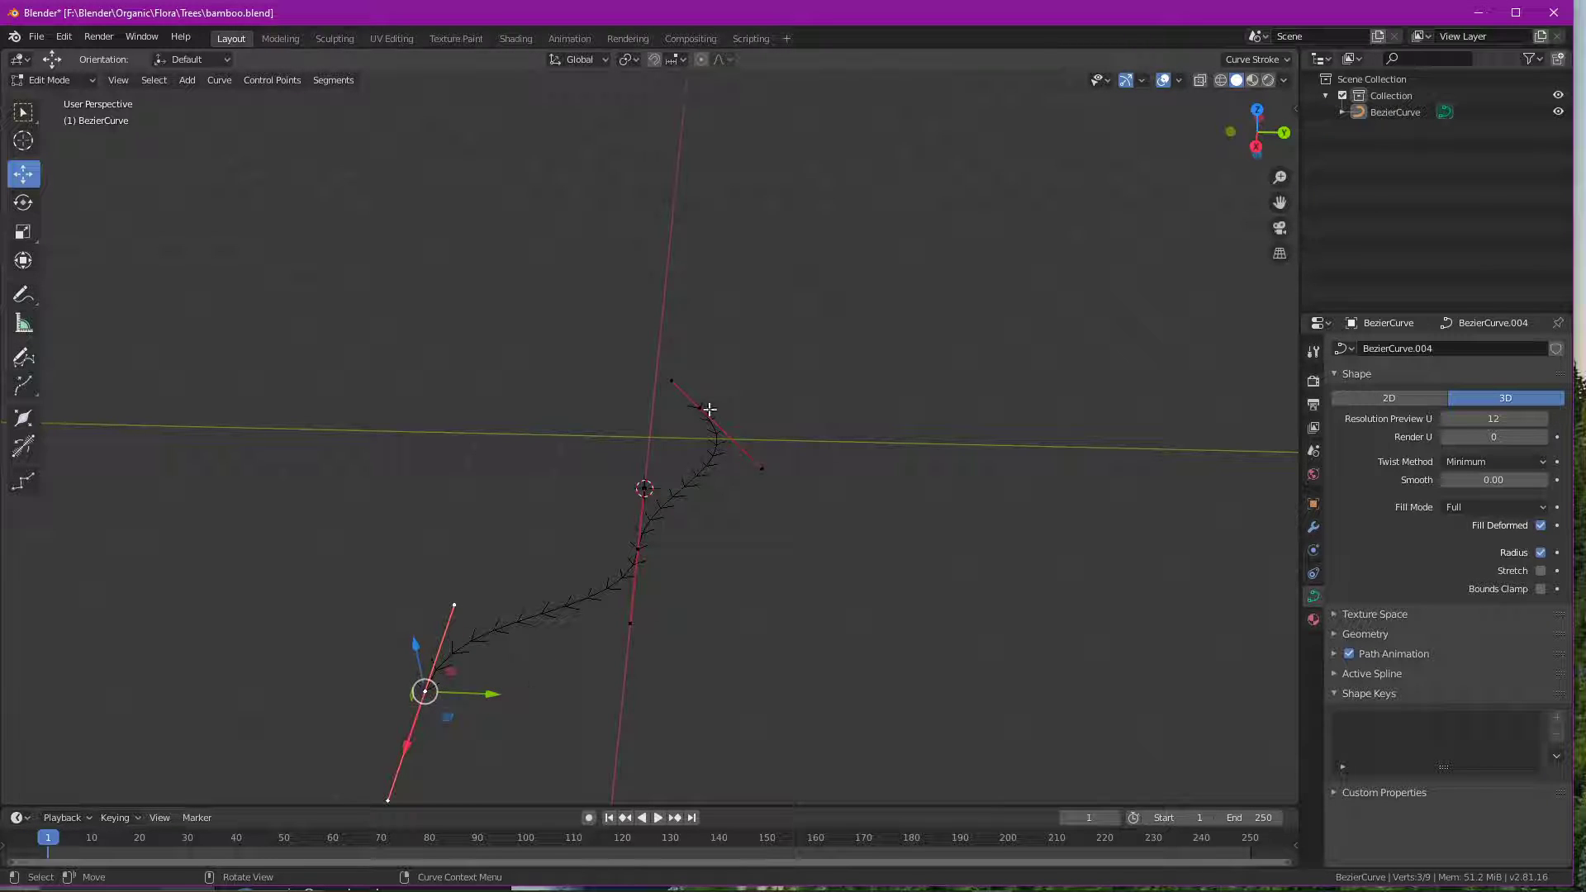
pyautogui.click(700, 408)
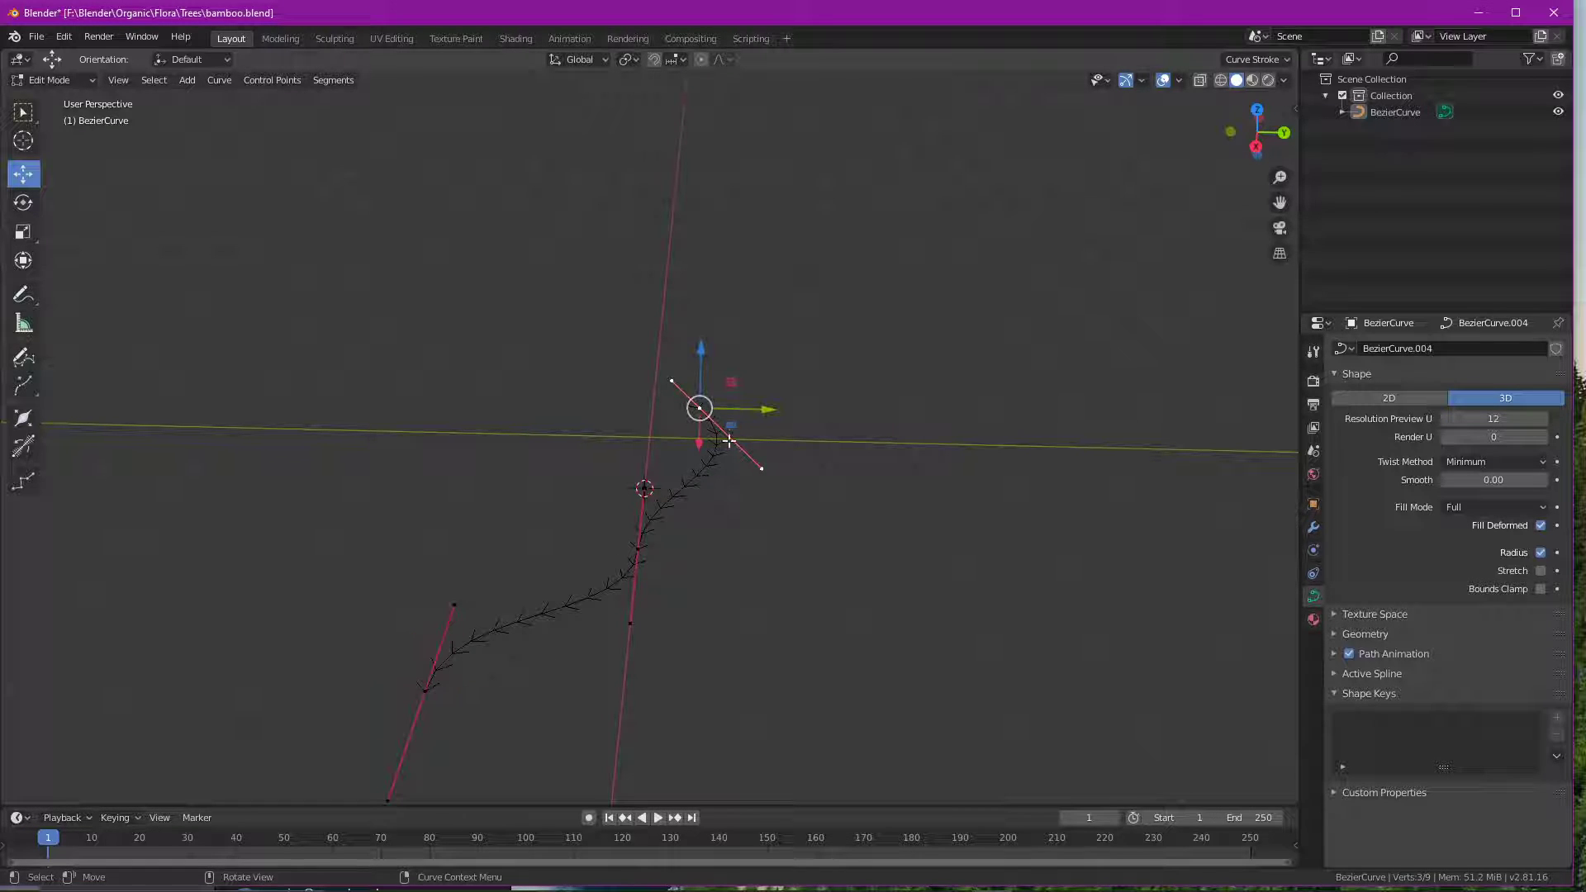
pyautogui.click(421, 691)
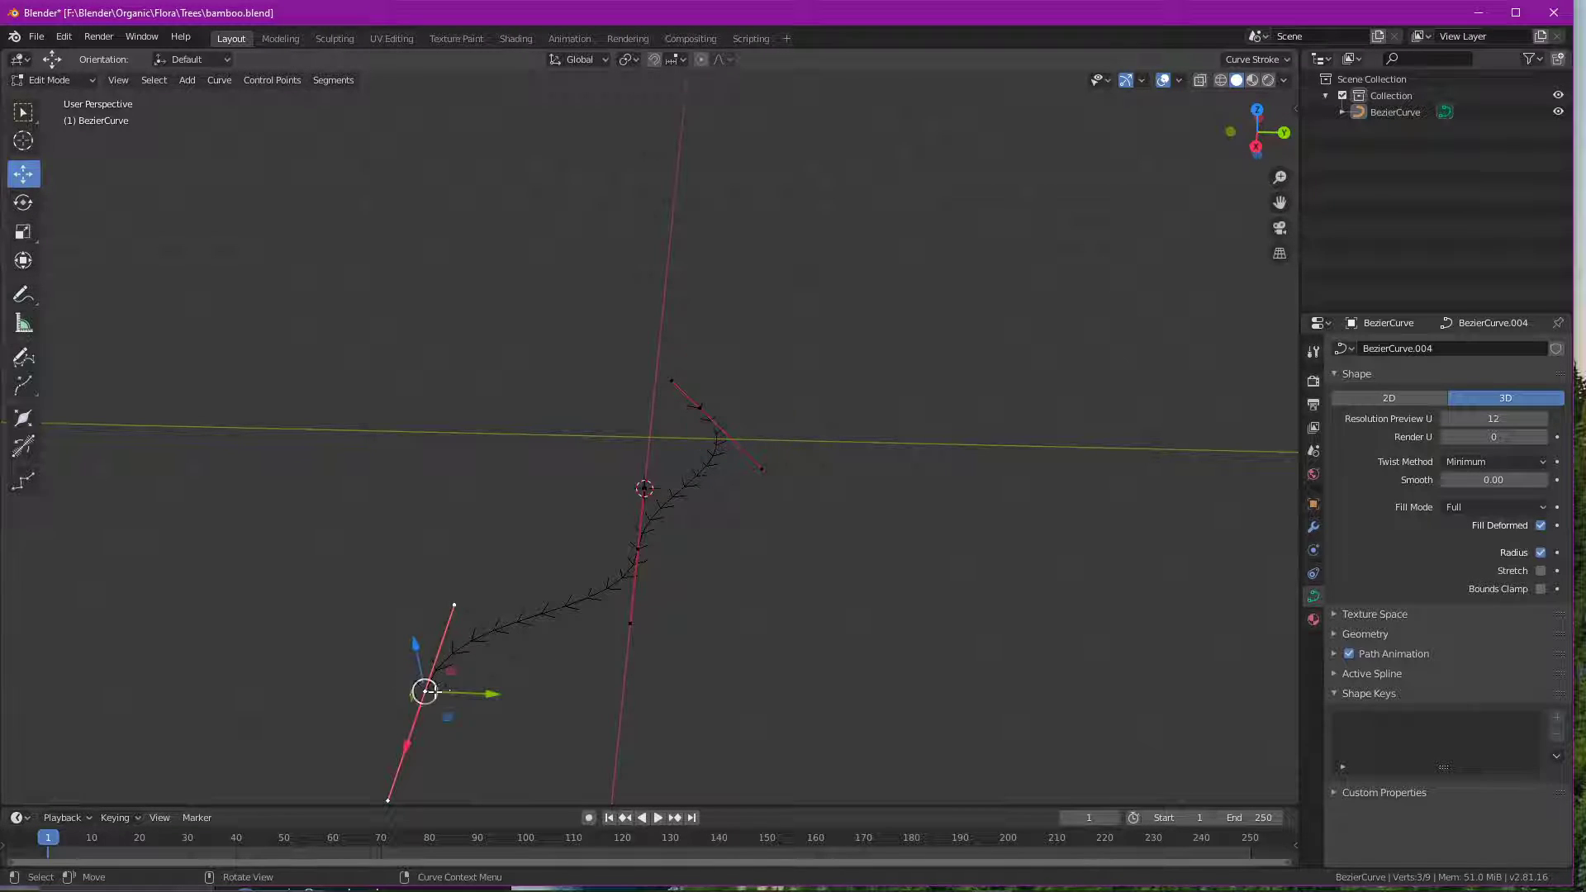
pyautogui.click(699, 407)
pyautogui.moveTo(775, 769); pyautogui.dragTo(761, 595, button='middle')
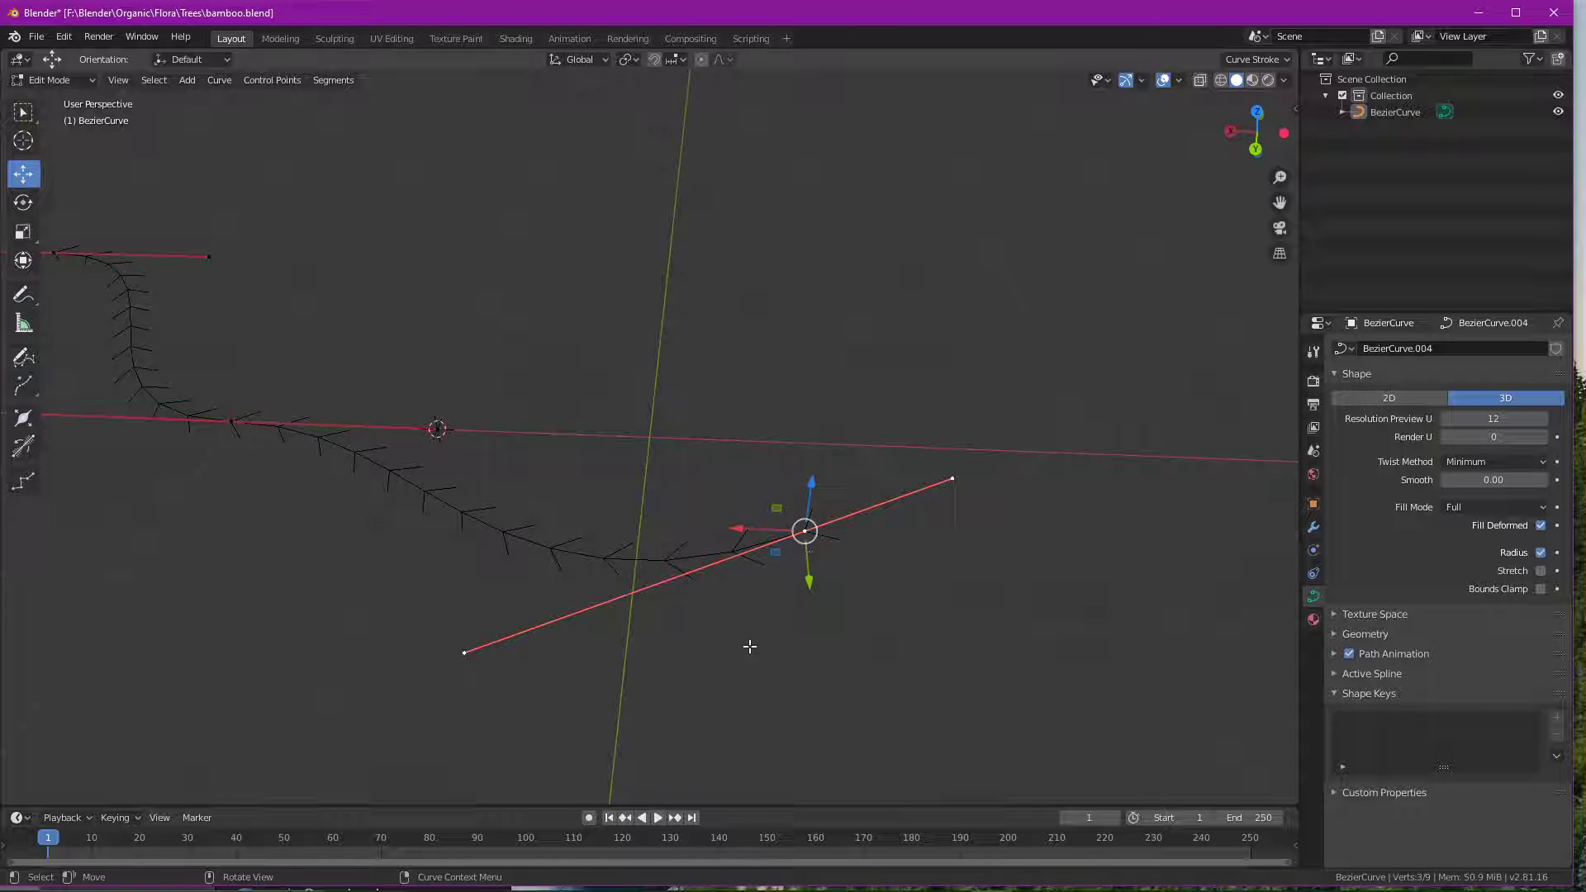
pyautogui.moveTo(747, 647); pyautogui.dragTo(670, 384, button='middle')
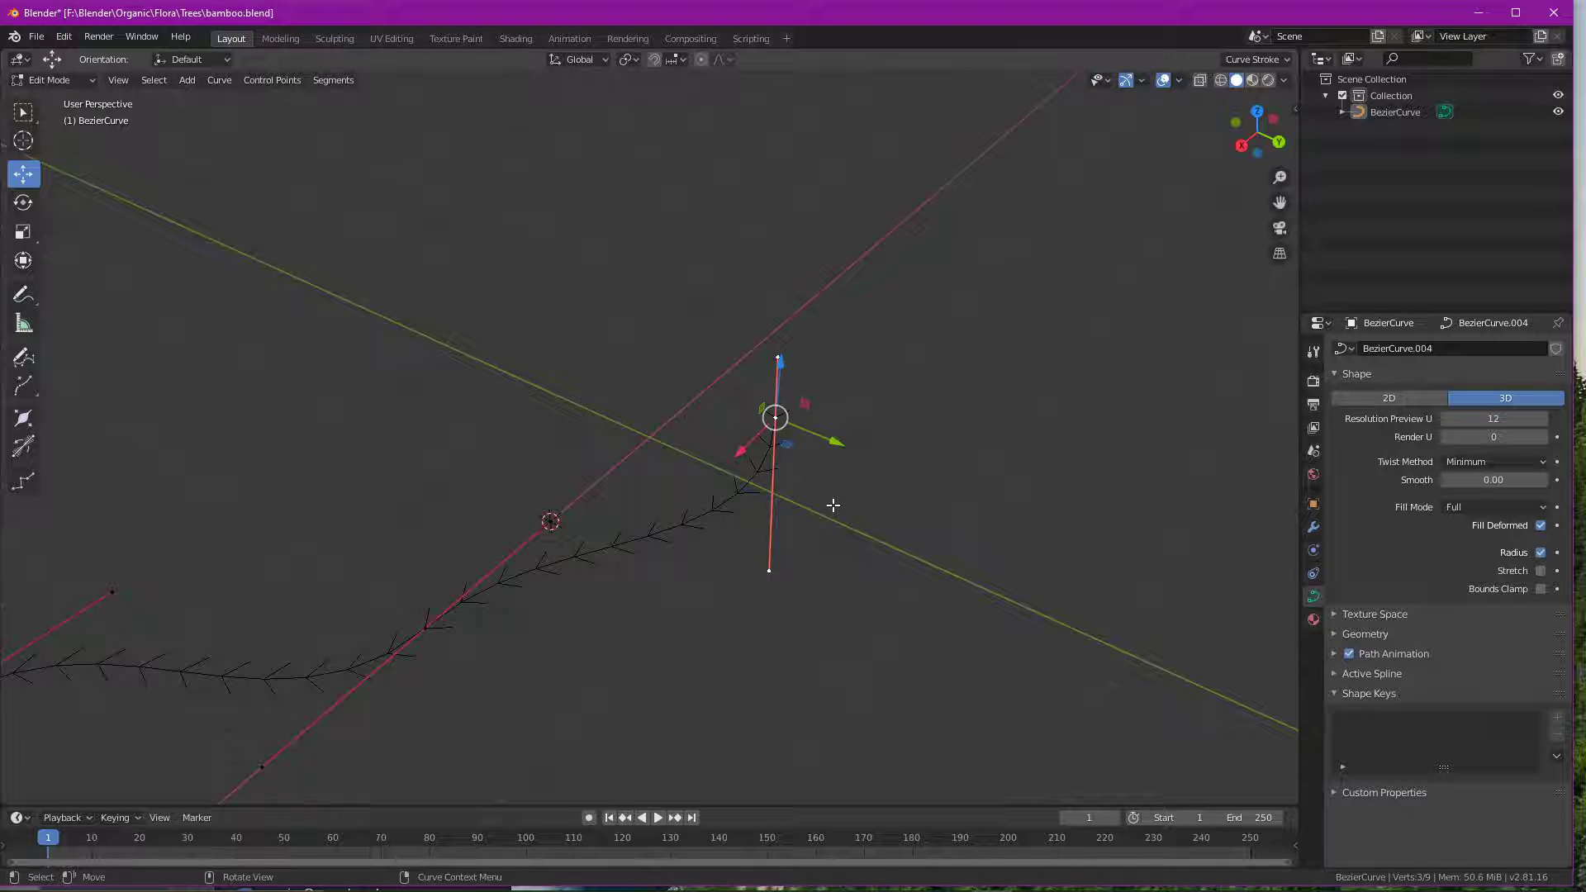
pyautogui.click(220, 80)
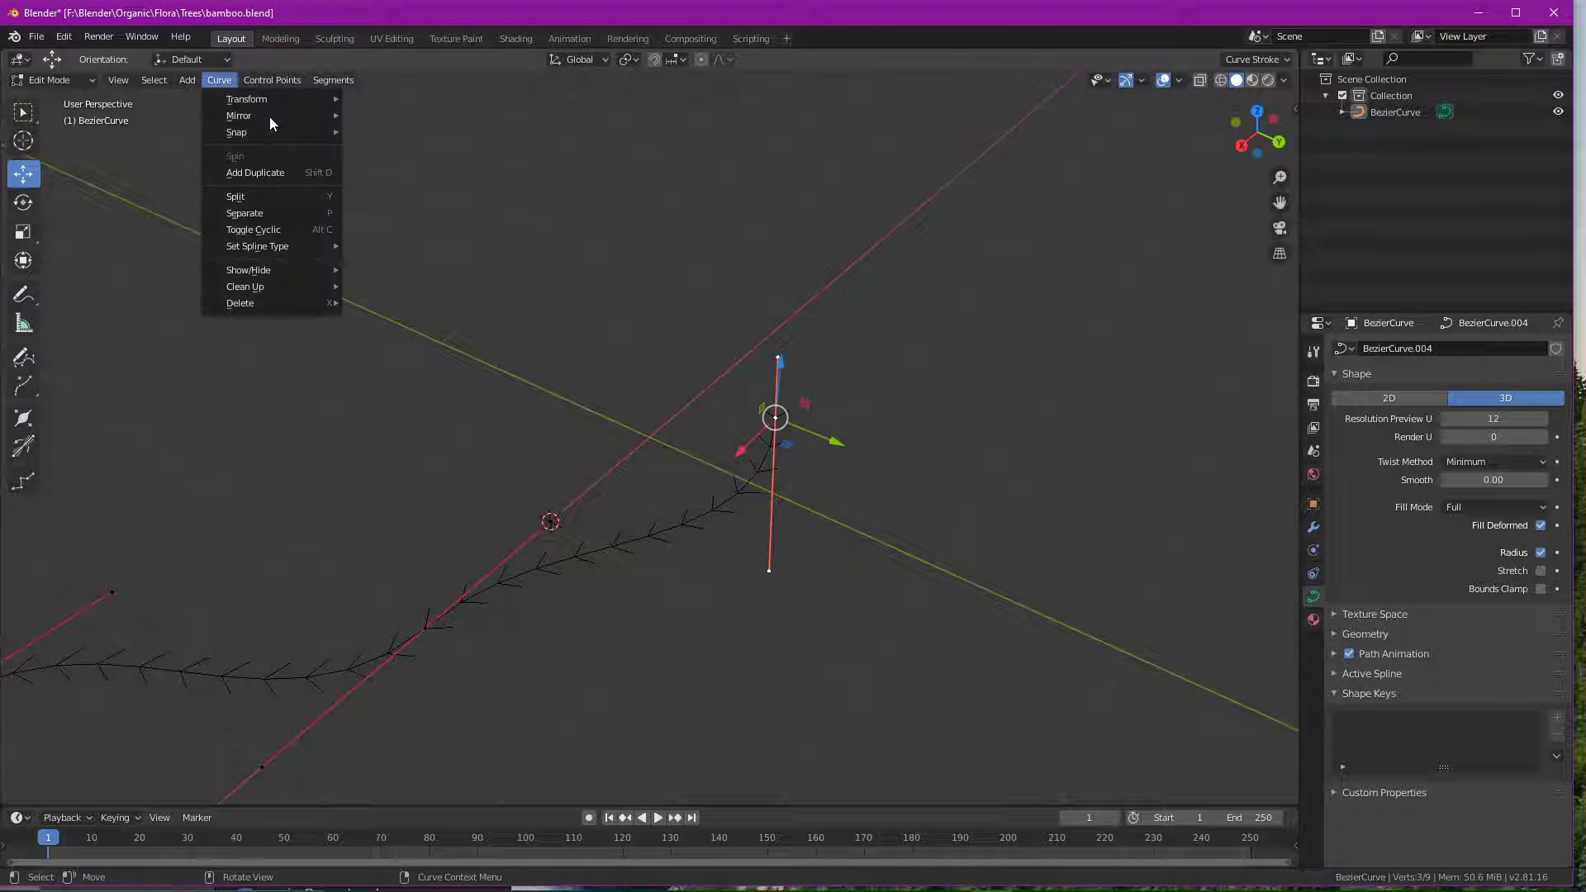
pyautogui.moveTo(279, 131)
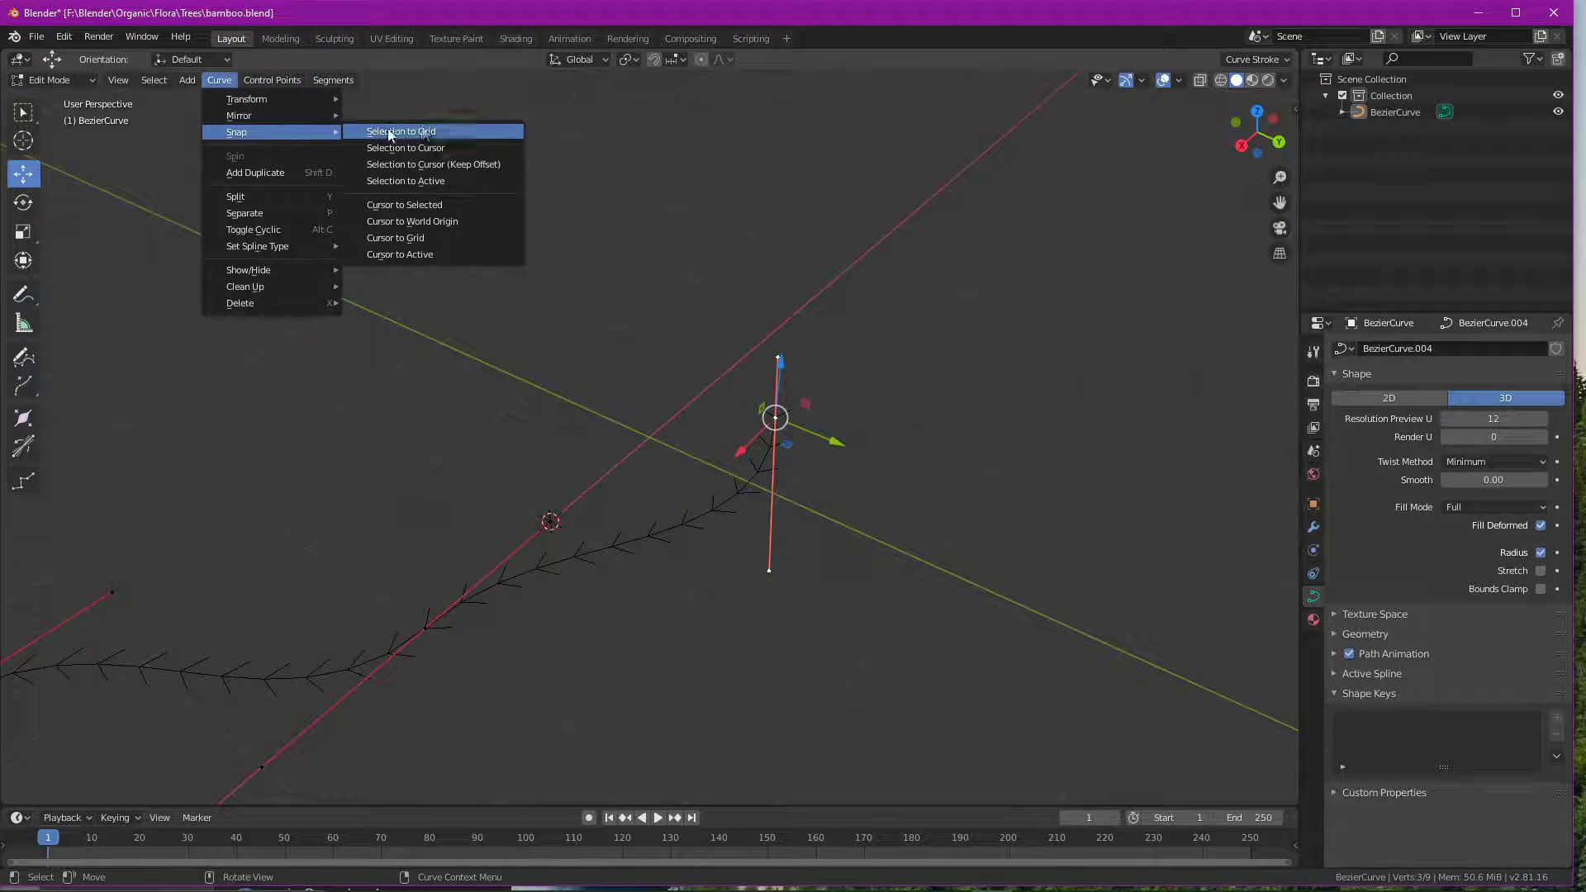
pyautogui.click(445, 205)
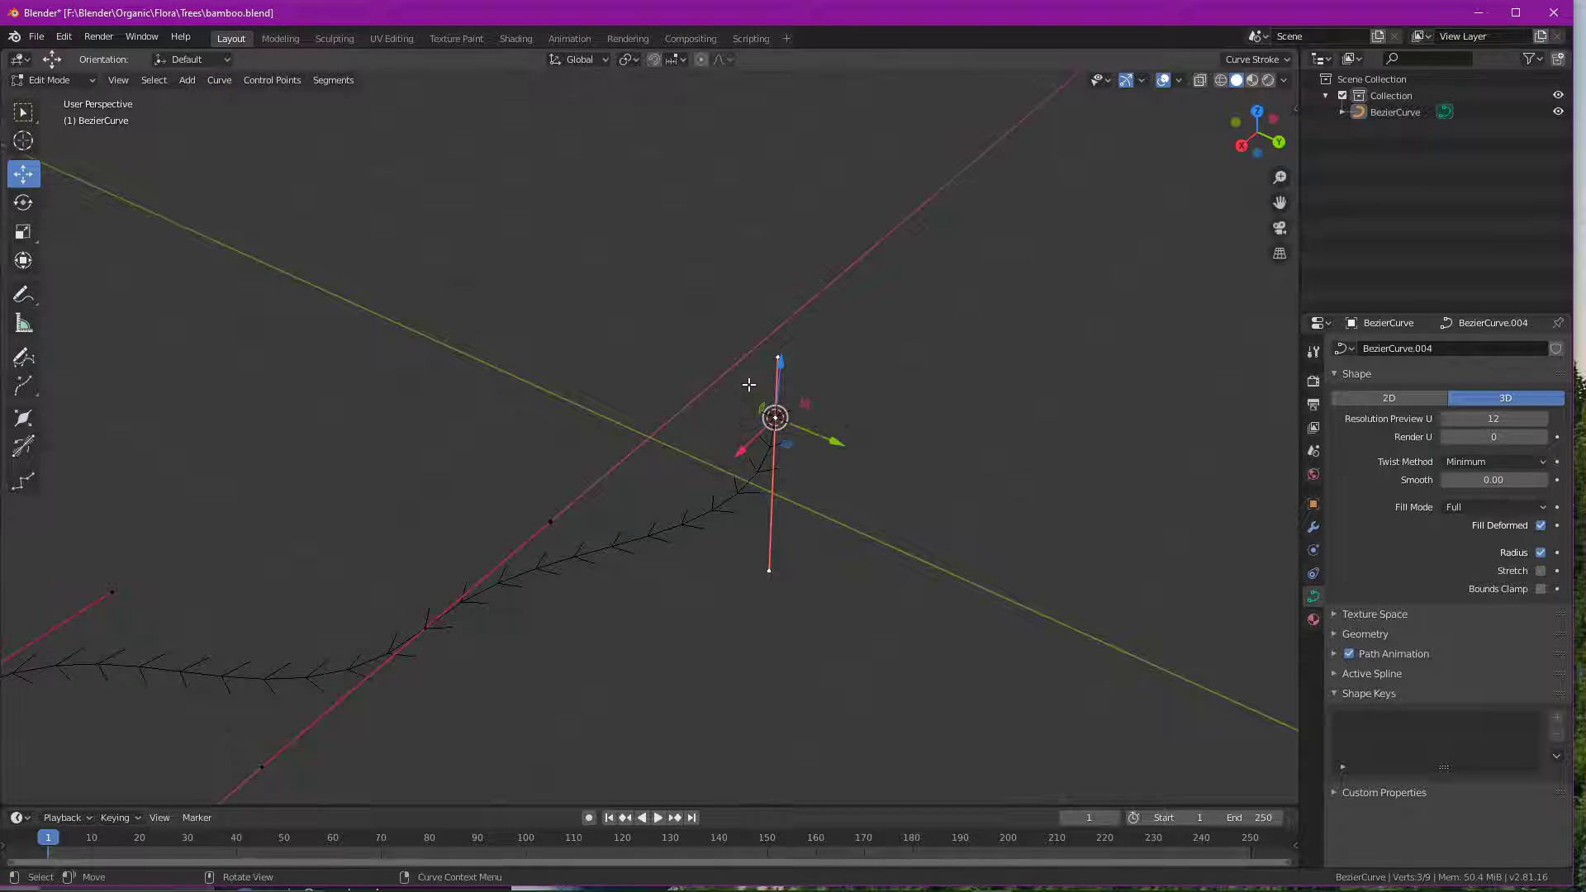
# - In Object Mode, set the BezierCurve's origin to the 3D cursor
pyautogui.press('Tab')
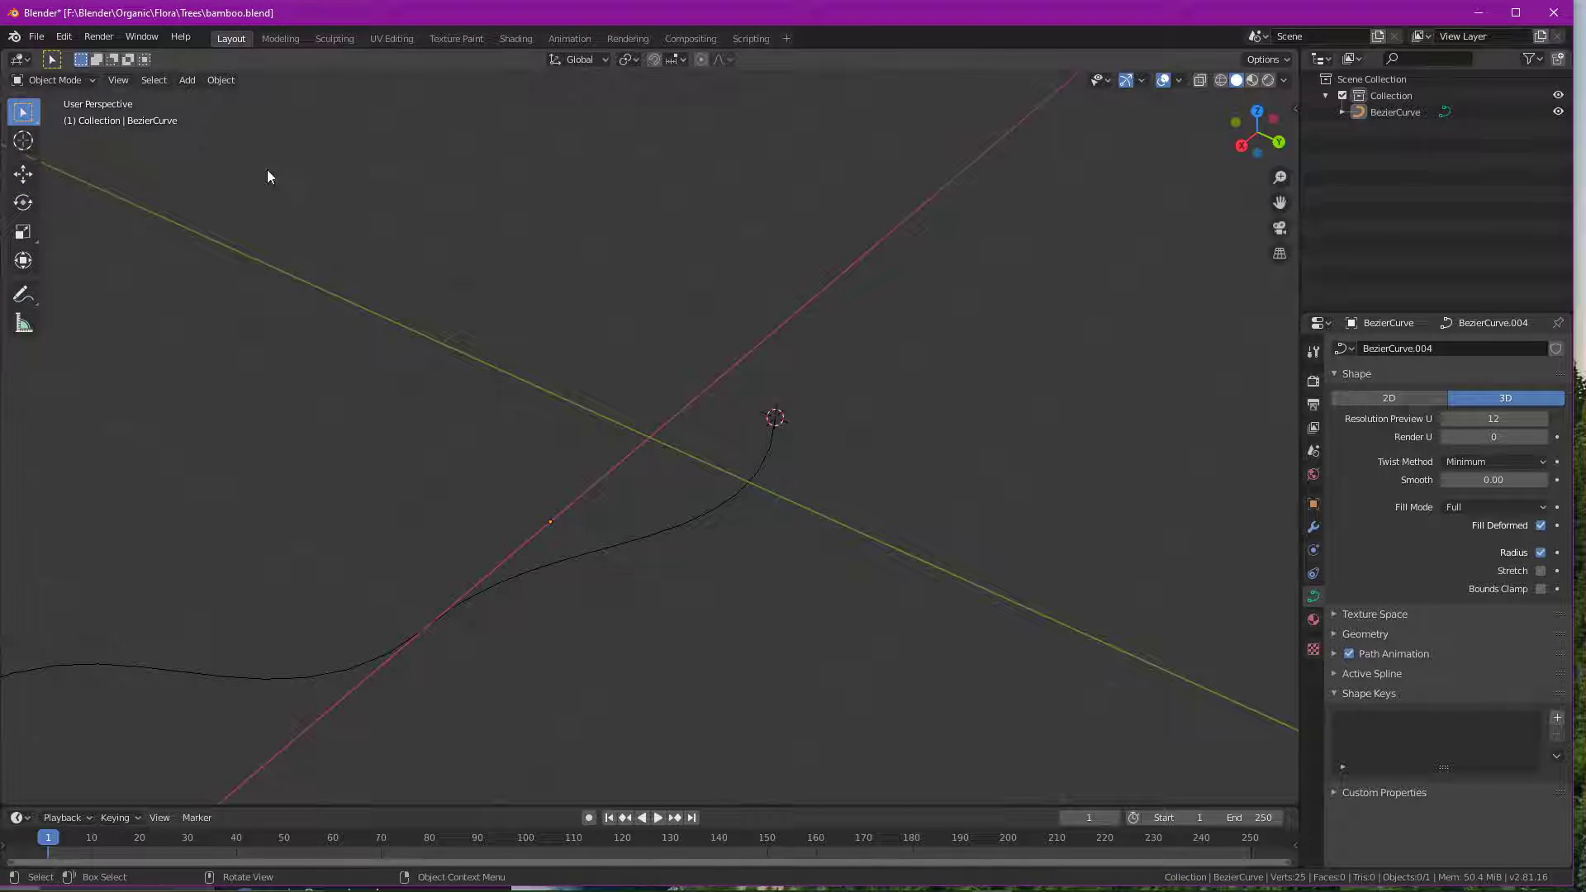
pyautogui.click(221, 80)
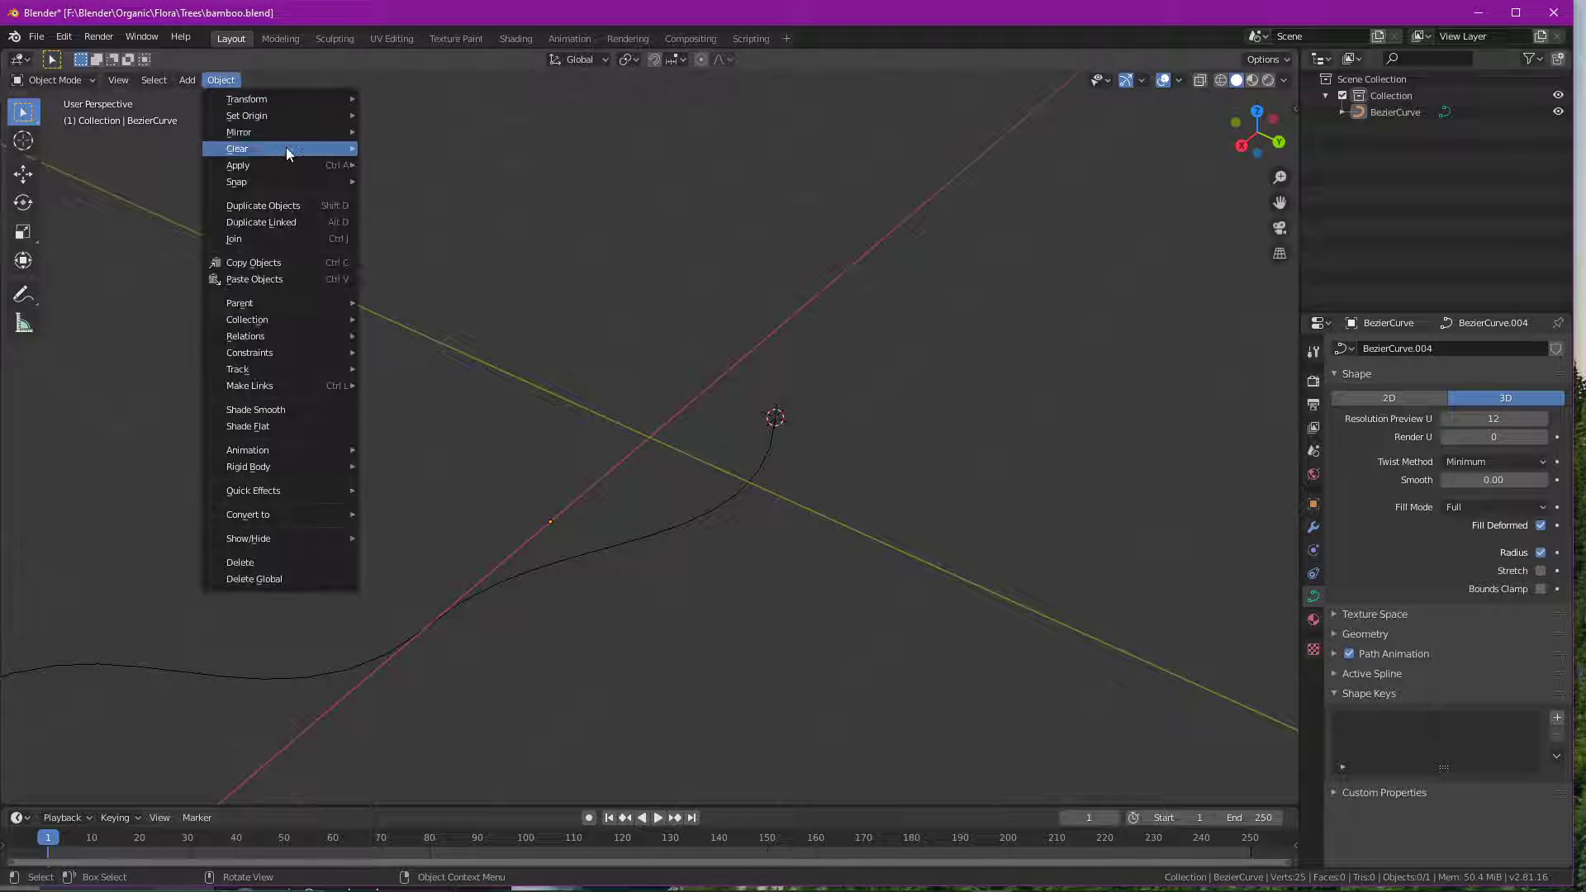
pyautogui.moveTo(330, 112)
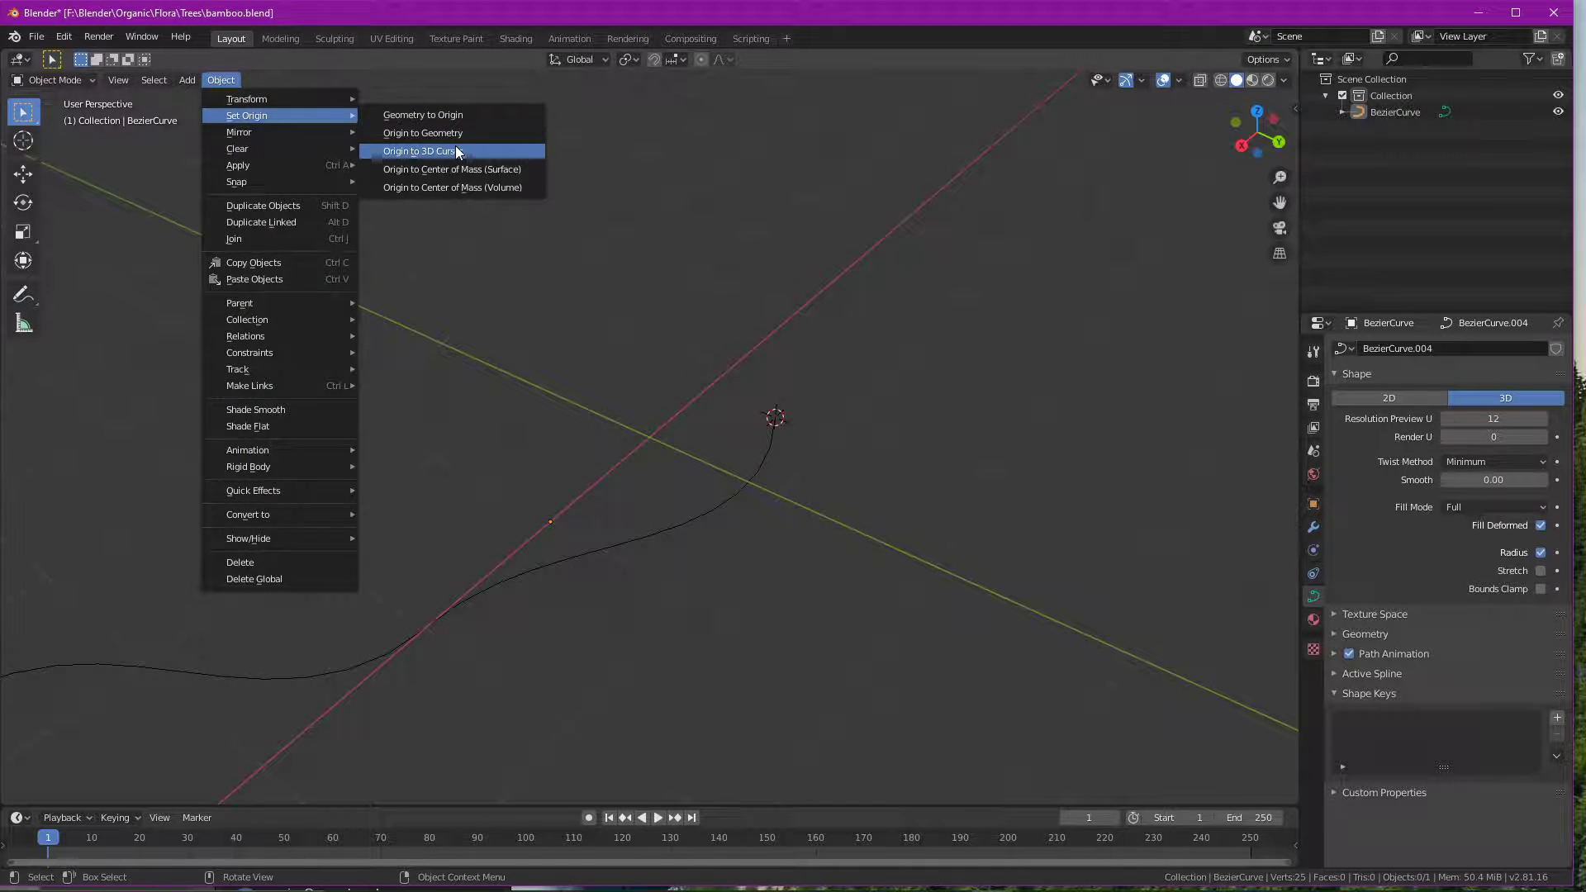
pyautogui.click(423, 151)
pyautogui.moveTo(857, 487); pyautogui.dragTo(658, 464, button='middle')
pyautogui.press('a')
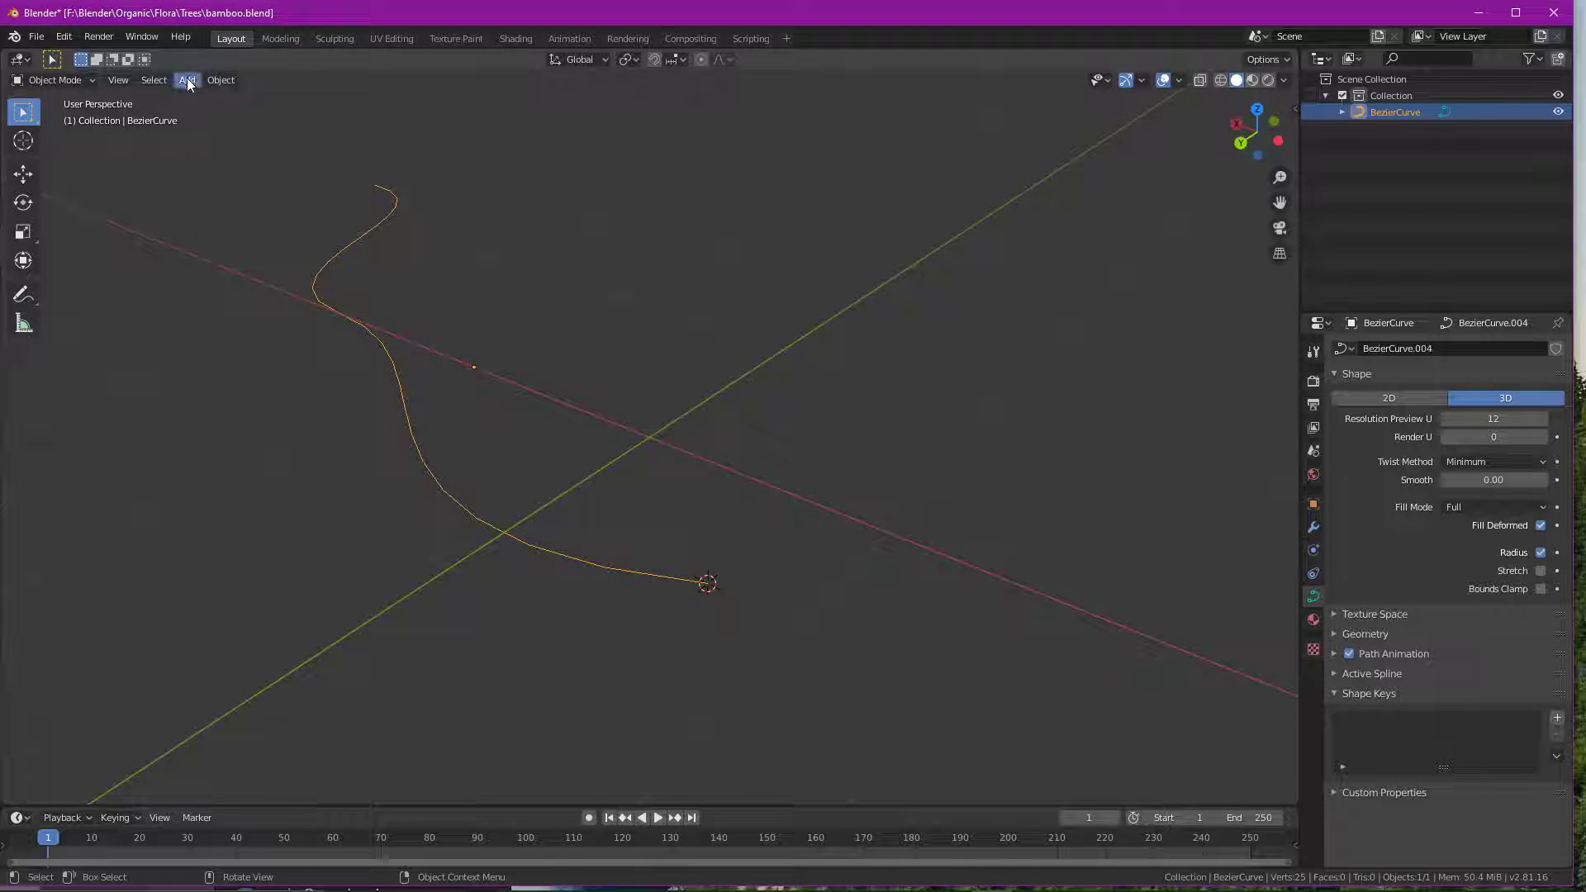
pyautogui.click(221, 79)
pyautogui.moveTo(248, 118)
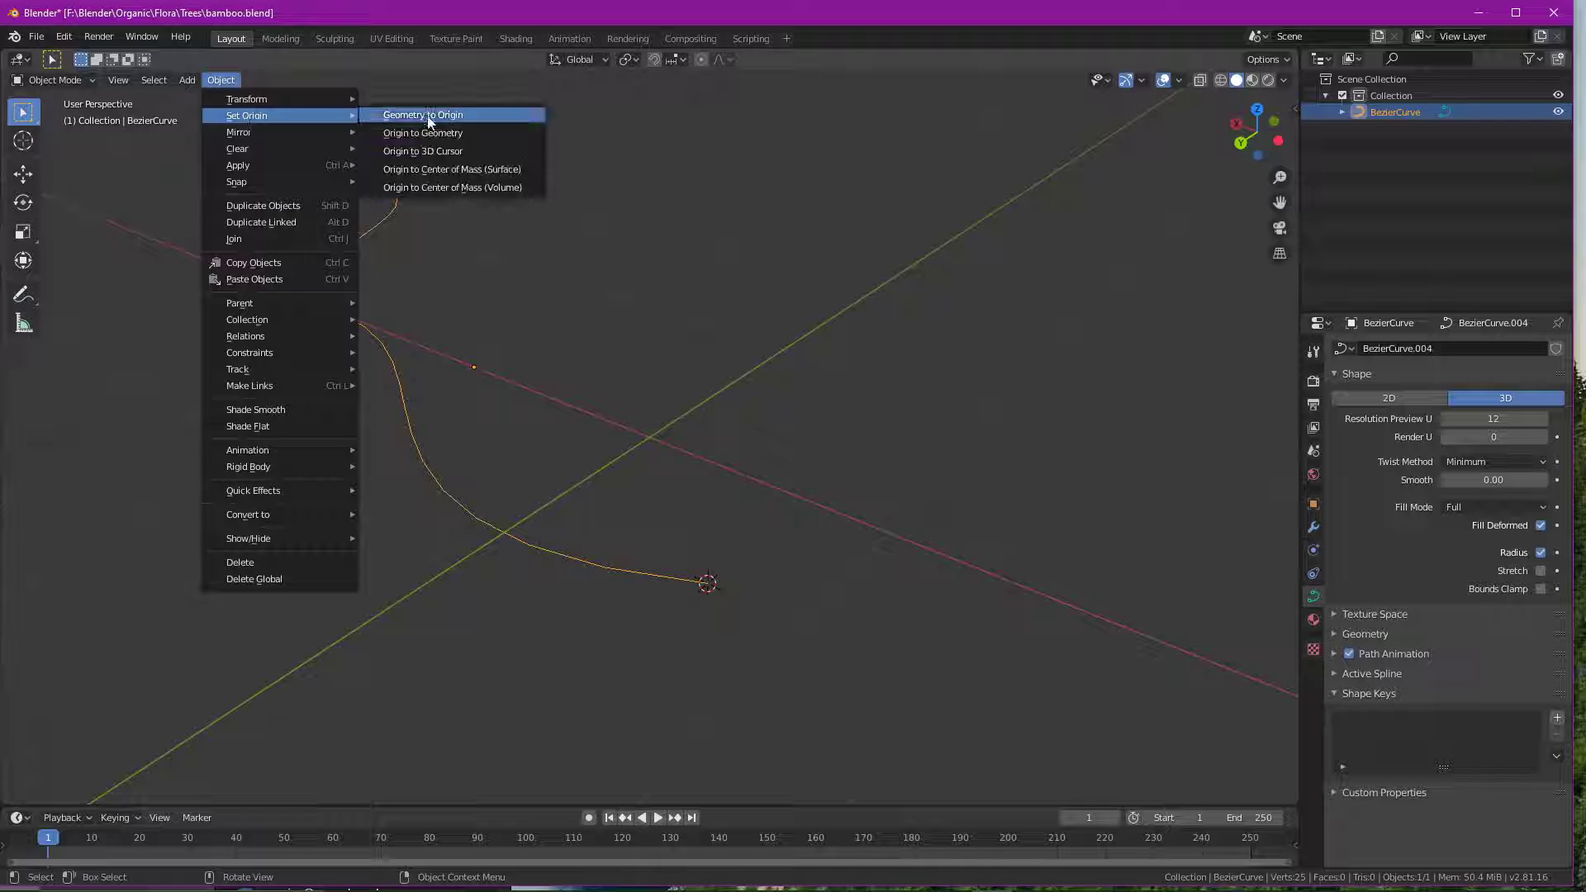
pyautogui.click(423, 151)
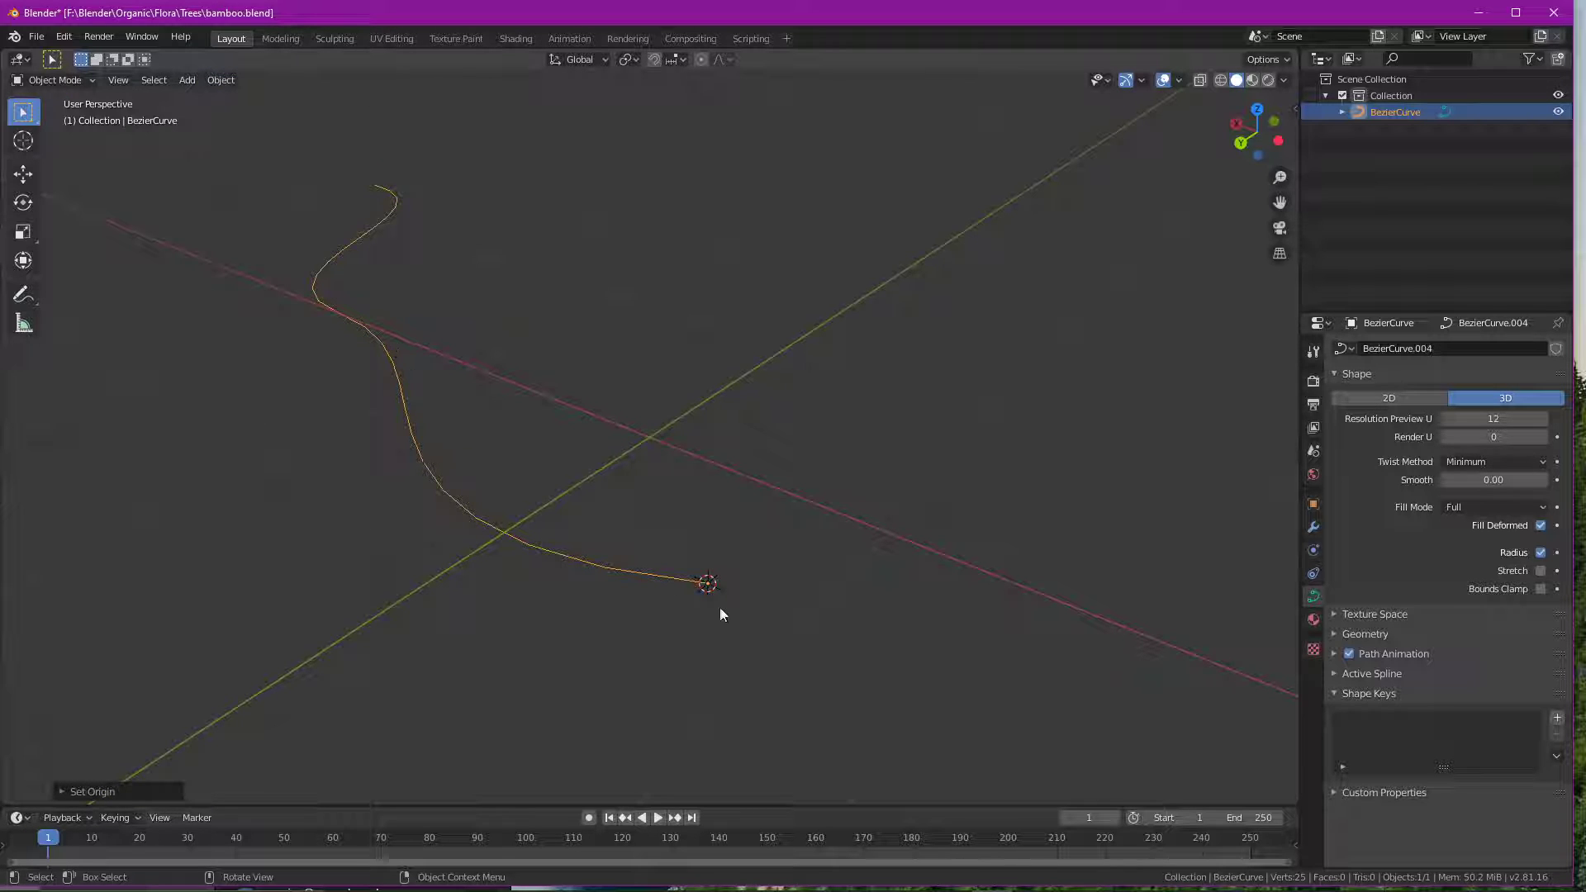
# - Clear the curve's location with Alt+G so its end sits at the world origin
pyautogui.moveTo(721, 615); pyautogui.dragTo(596, 568, button='middle')
pyautogui.moveTo(478, 513); pyautogui.dragTo(663, 670, button='middle')
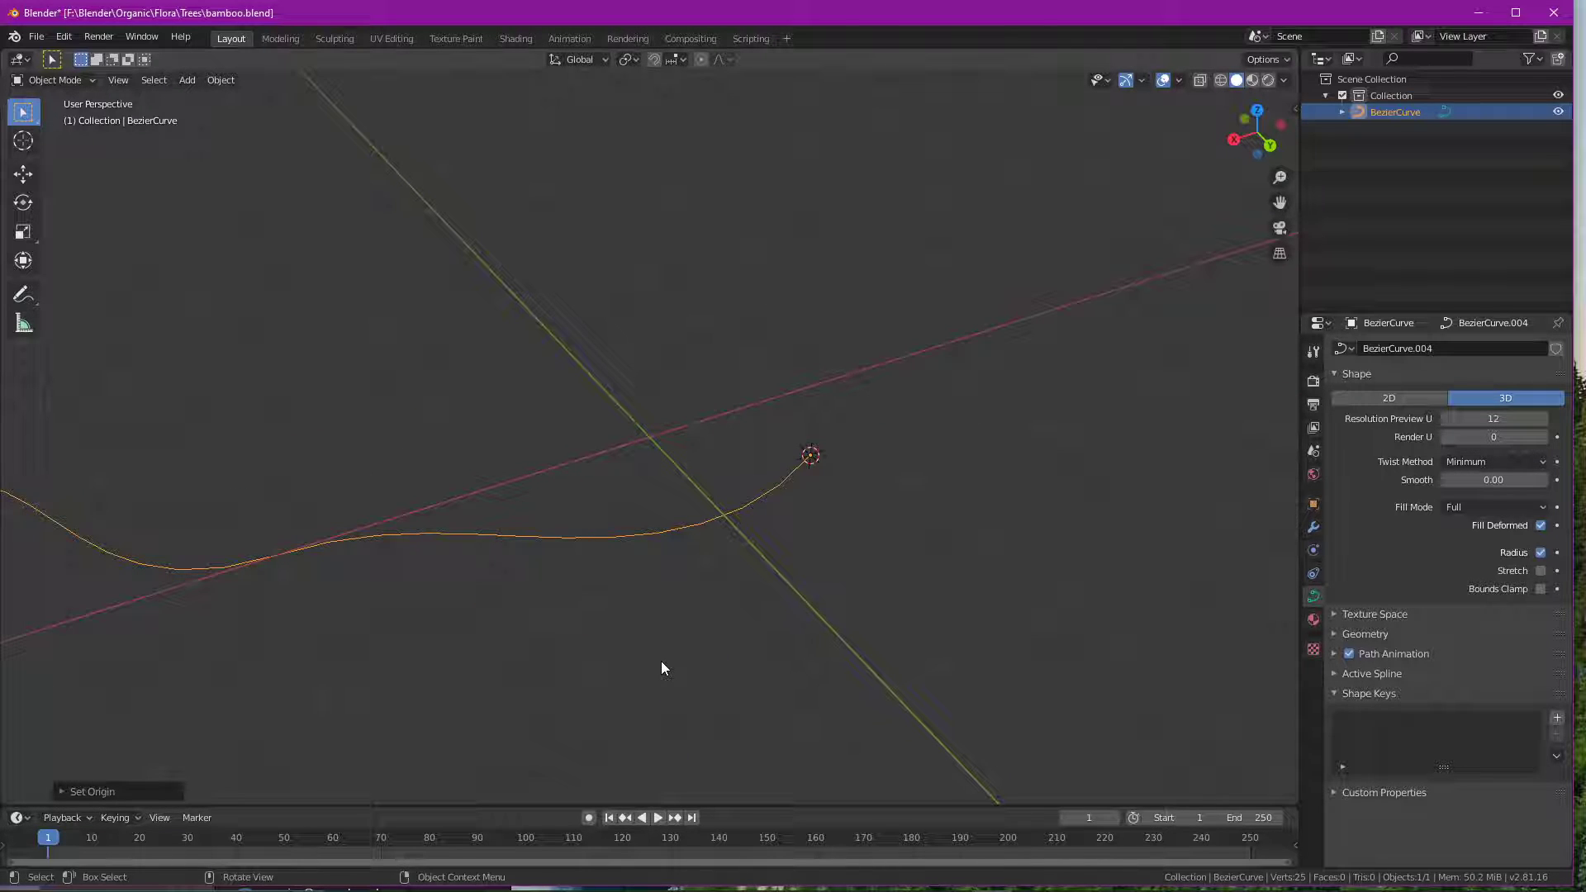
pyautogui.hotkey('alt', 'g')
pyautogui.moveTo(612, 549); pyautogui.dragTo(253, 202, button='middle')
# - Add a mesh cylinder at the 3D cursor
pyautogui.click(279, 231)
pyautogui.click(200, 83)
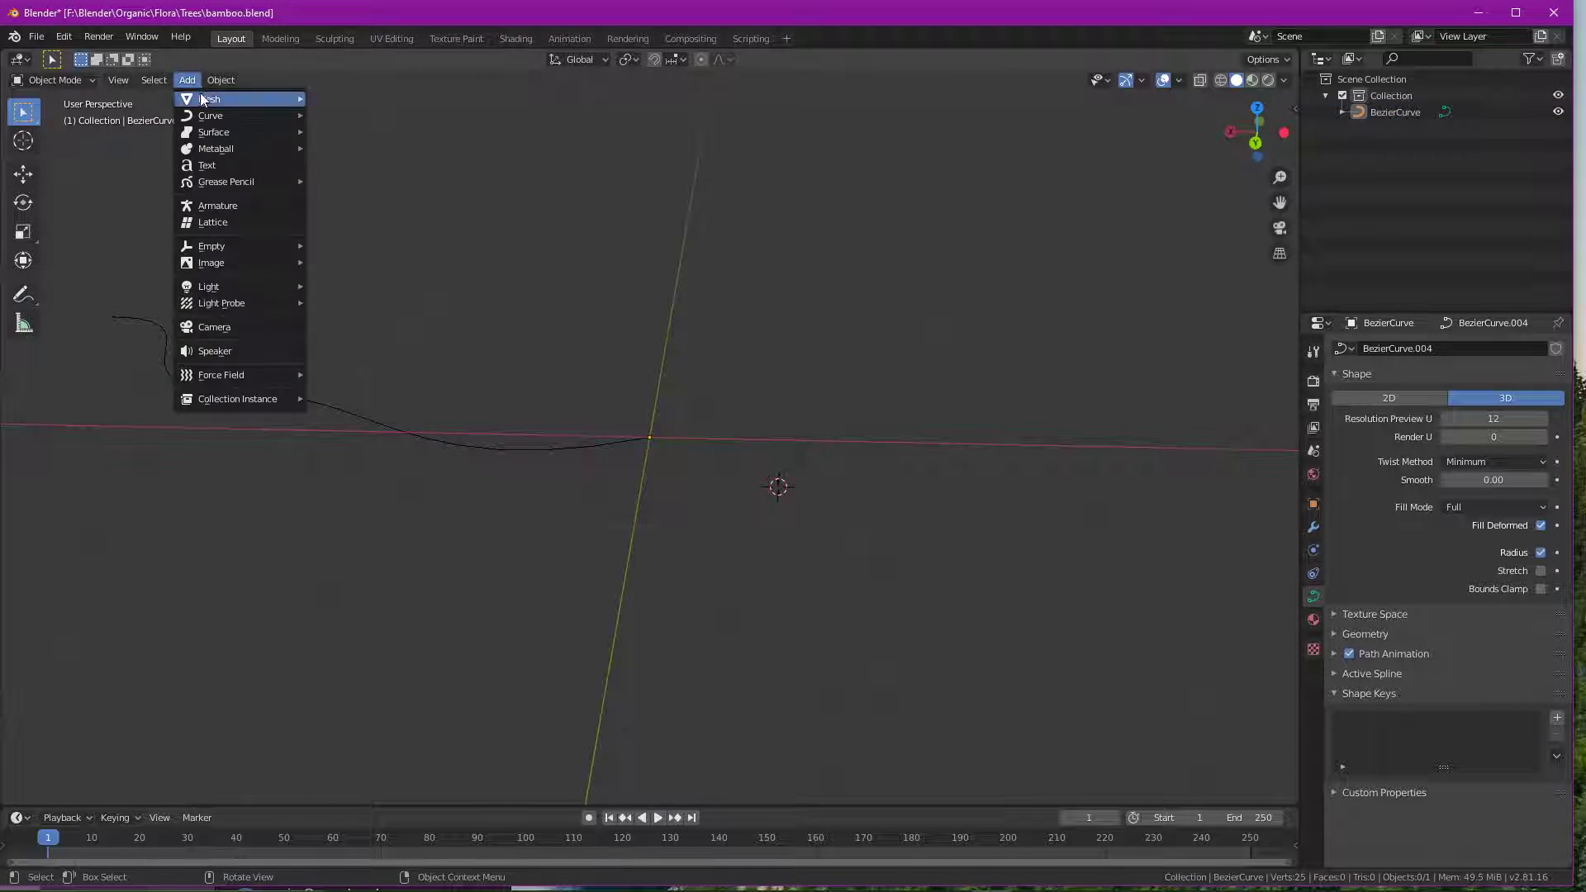
pyautogui.moveTo(202, 98)
pyautogui.click(382, 190)
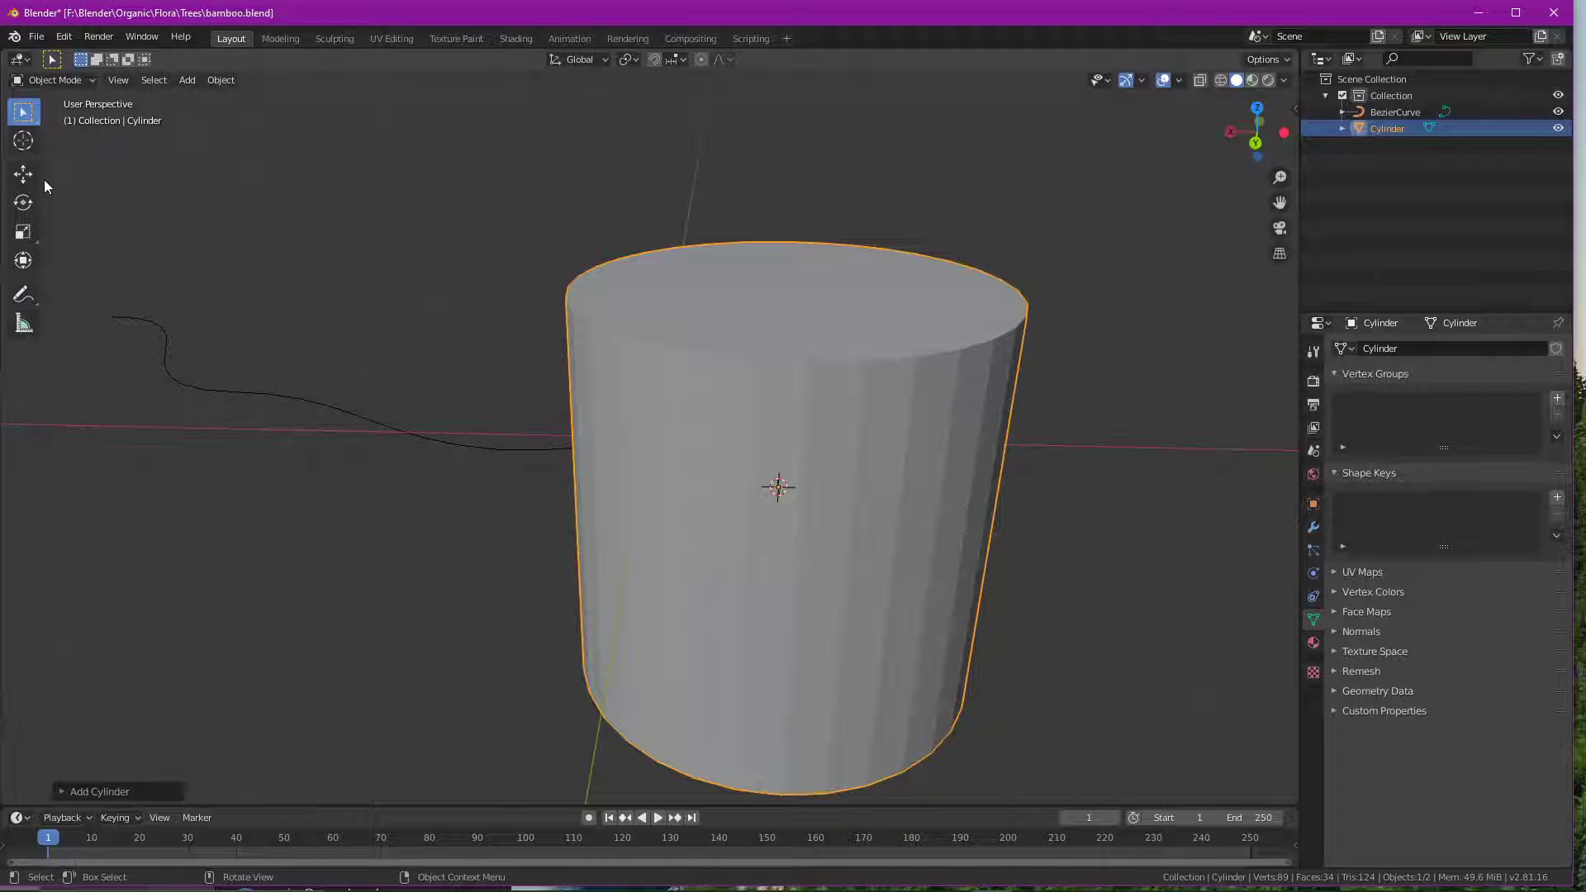
pyautogui.click(23, 173)
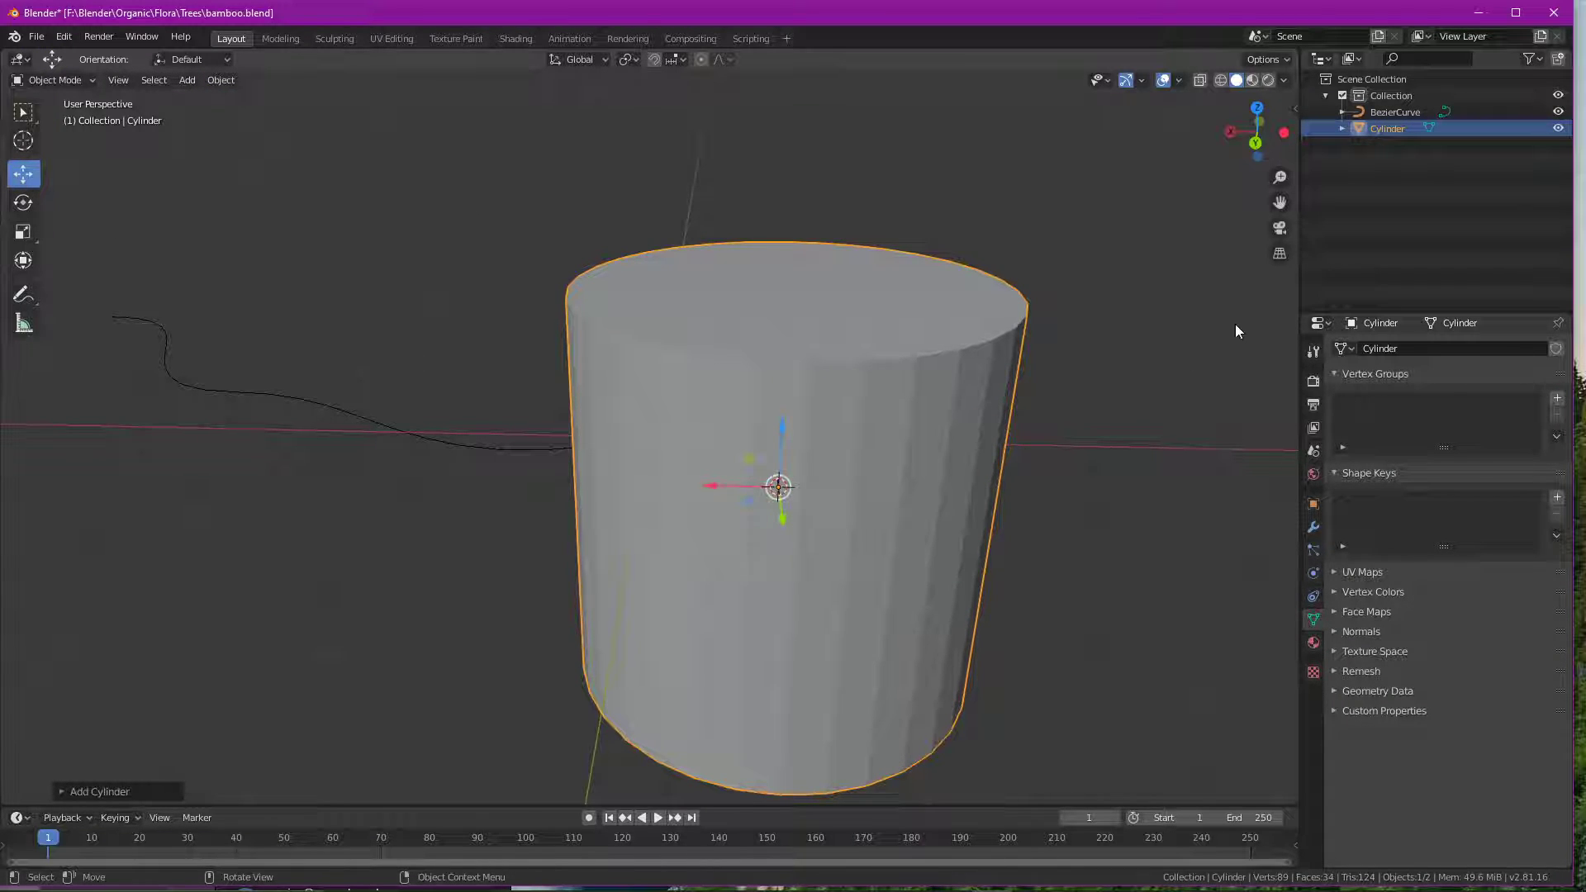
# - Set the cylinder's X and Y dimensions to 0.3 m in the Transform sidebar
pyautogui.press('n')
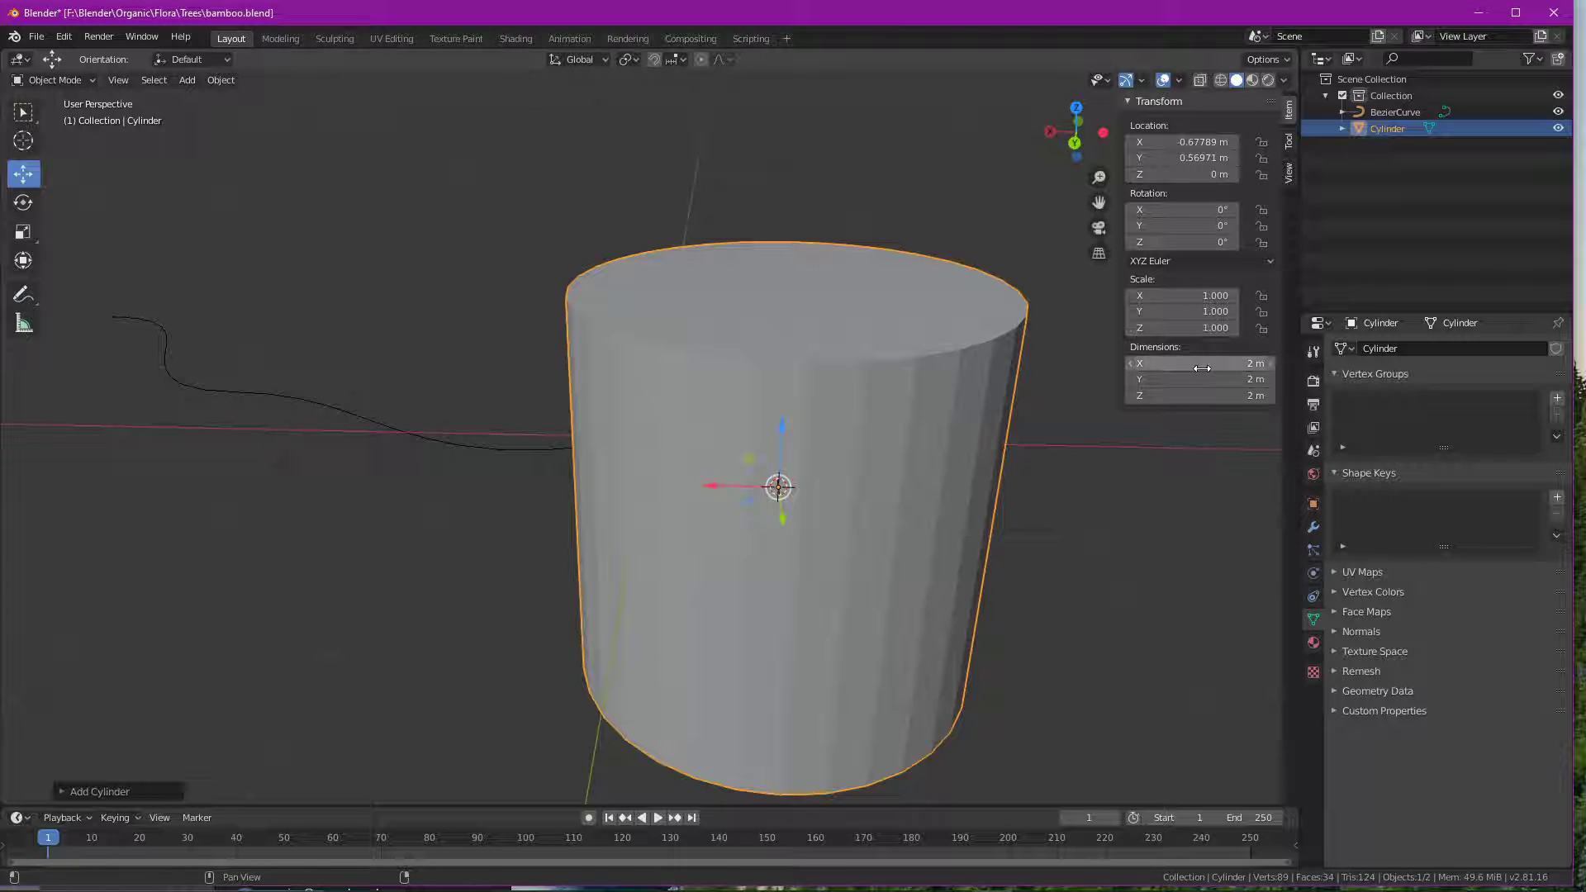
pyautogui.click(1202, 365)
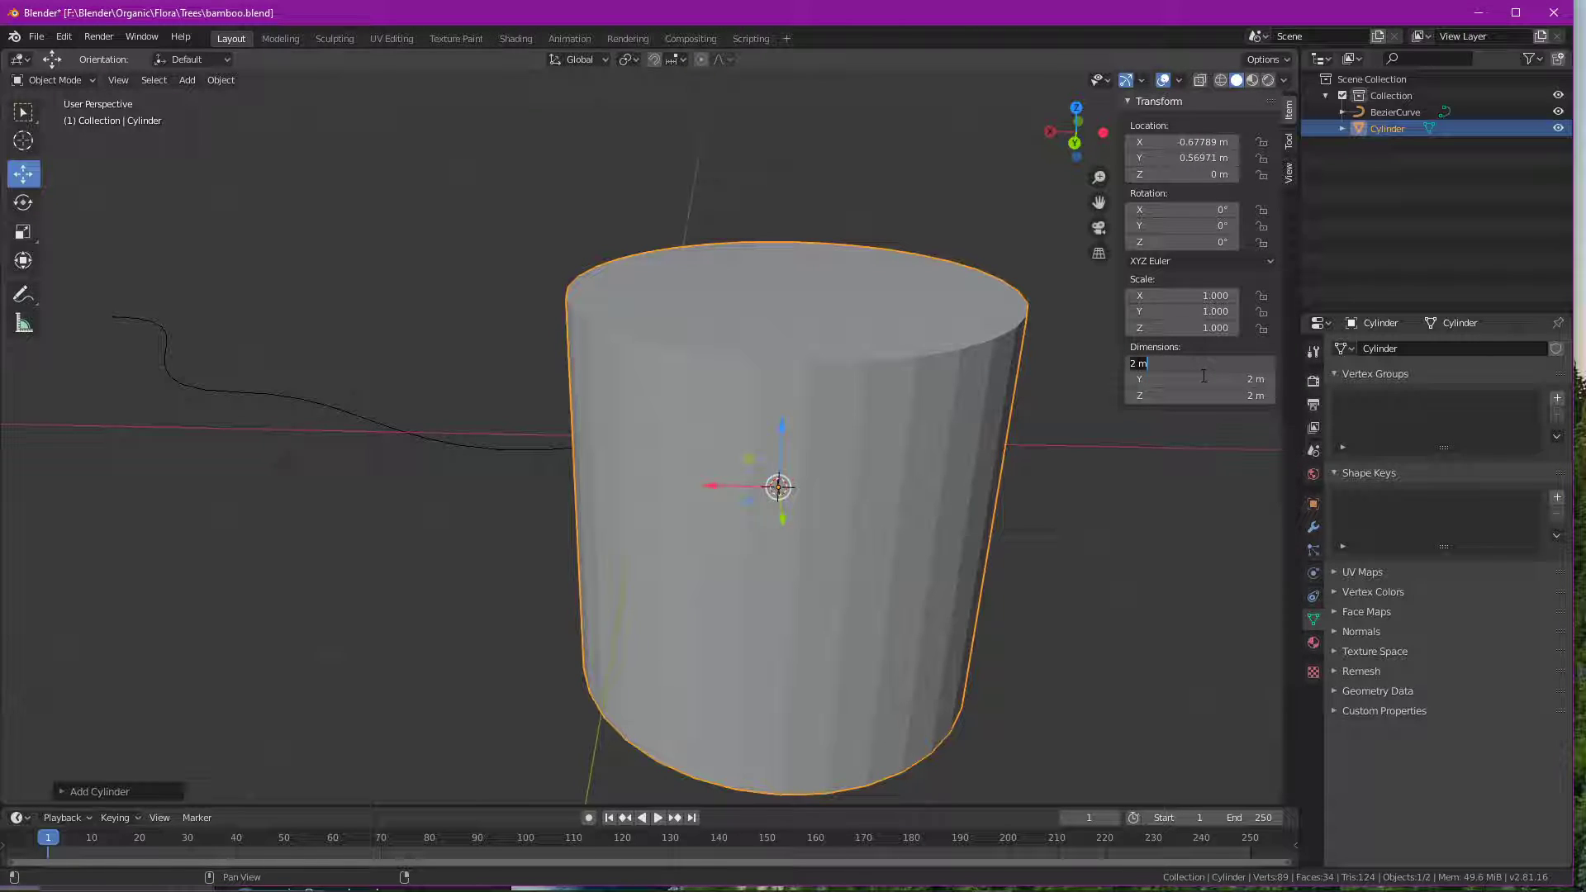
pyautogui.press('BackSpace')
pyautogui.write('.3')
pyautogui.press('Tab')
pyautogui.press('BackSpace')
pyautogui.write('.3')
pyautogui.press('Return')
pyautogui.click(968, 457)
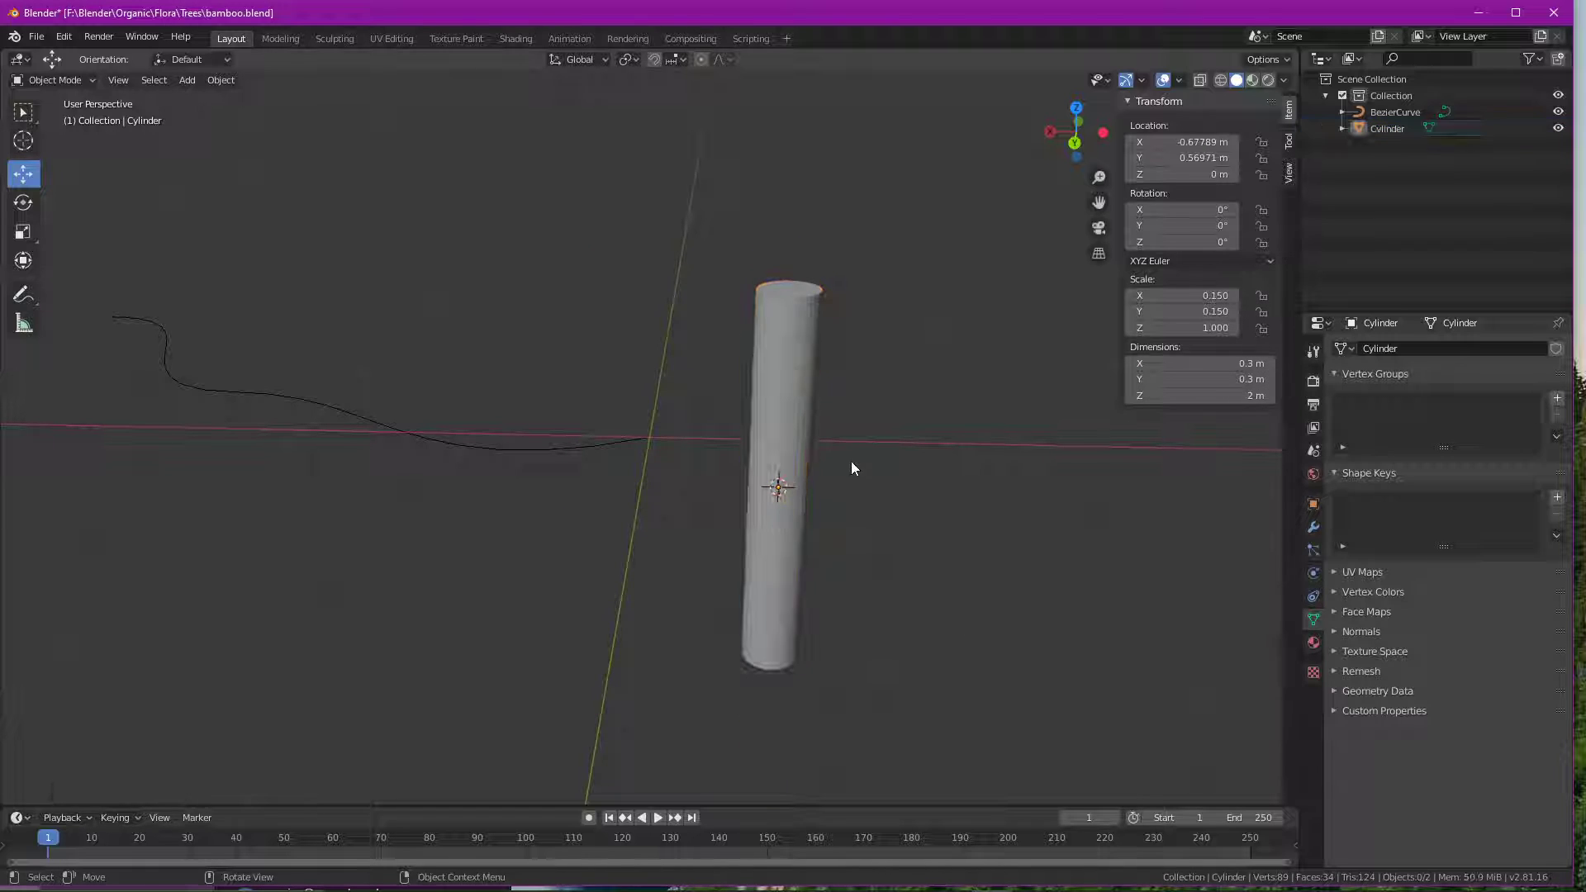
pyautogui.click(772, 342)
pyautogui.moveTo(775, 340); pyautogui.dragTo(826, 358, button='middle')
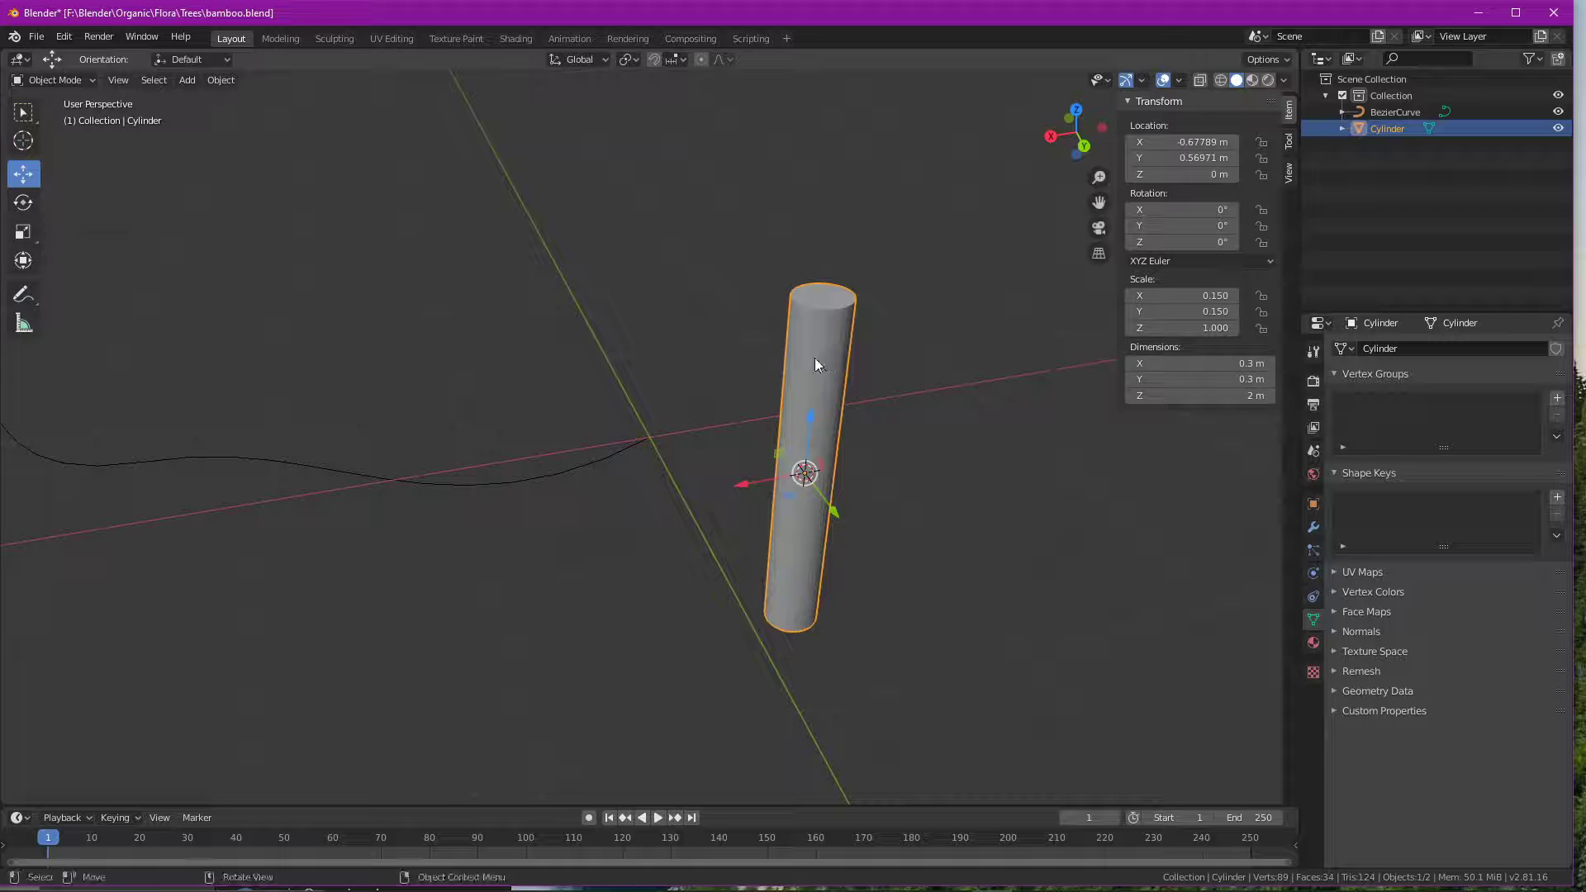
# - Select the cylinder's bottom face and snap the 3D cursor to it
pyautogui.press('Tab')
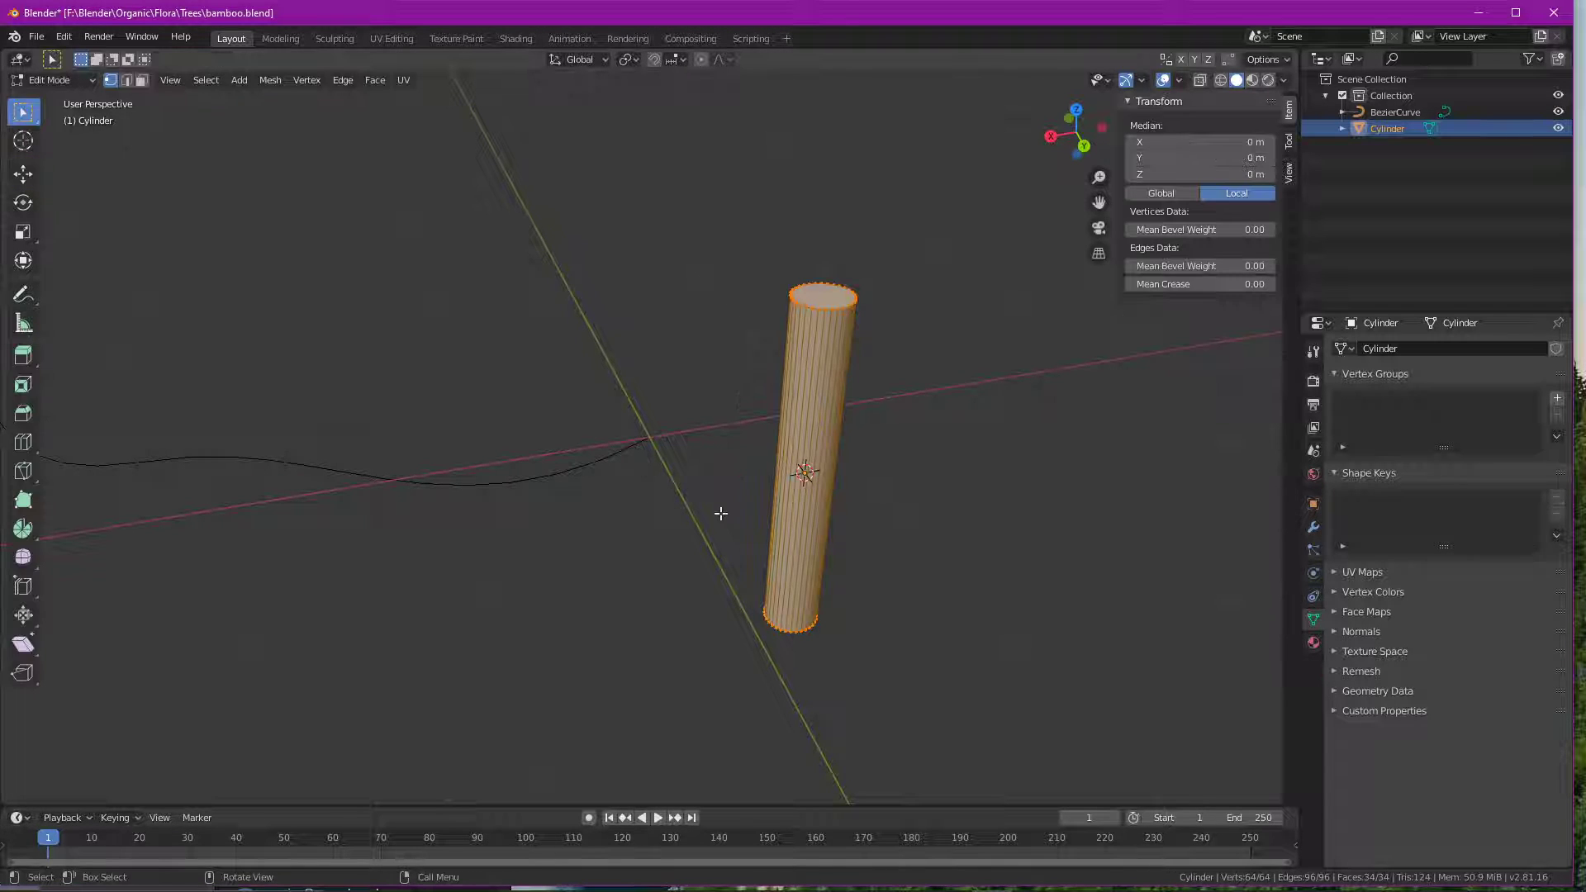
pyautogui.click(142, 79)
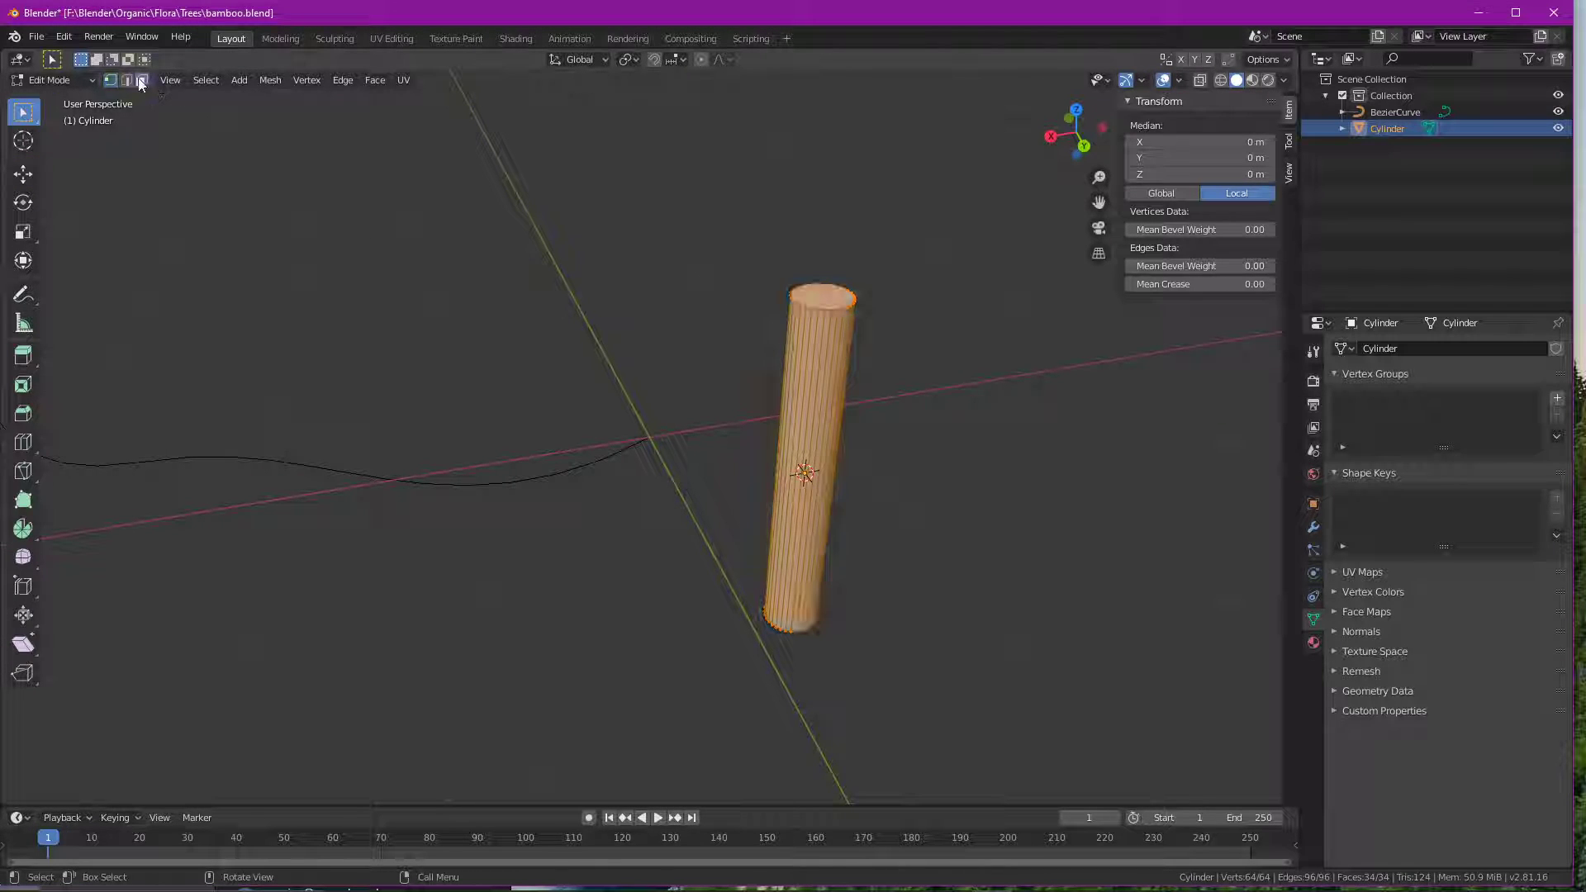
pyautogui.moveTo(456, 466); pyautogui.dragTo(542, 323, button='middle')
pyautogui.click(825, 624)
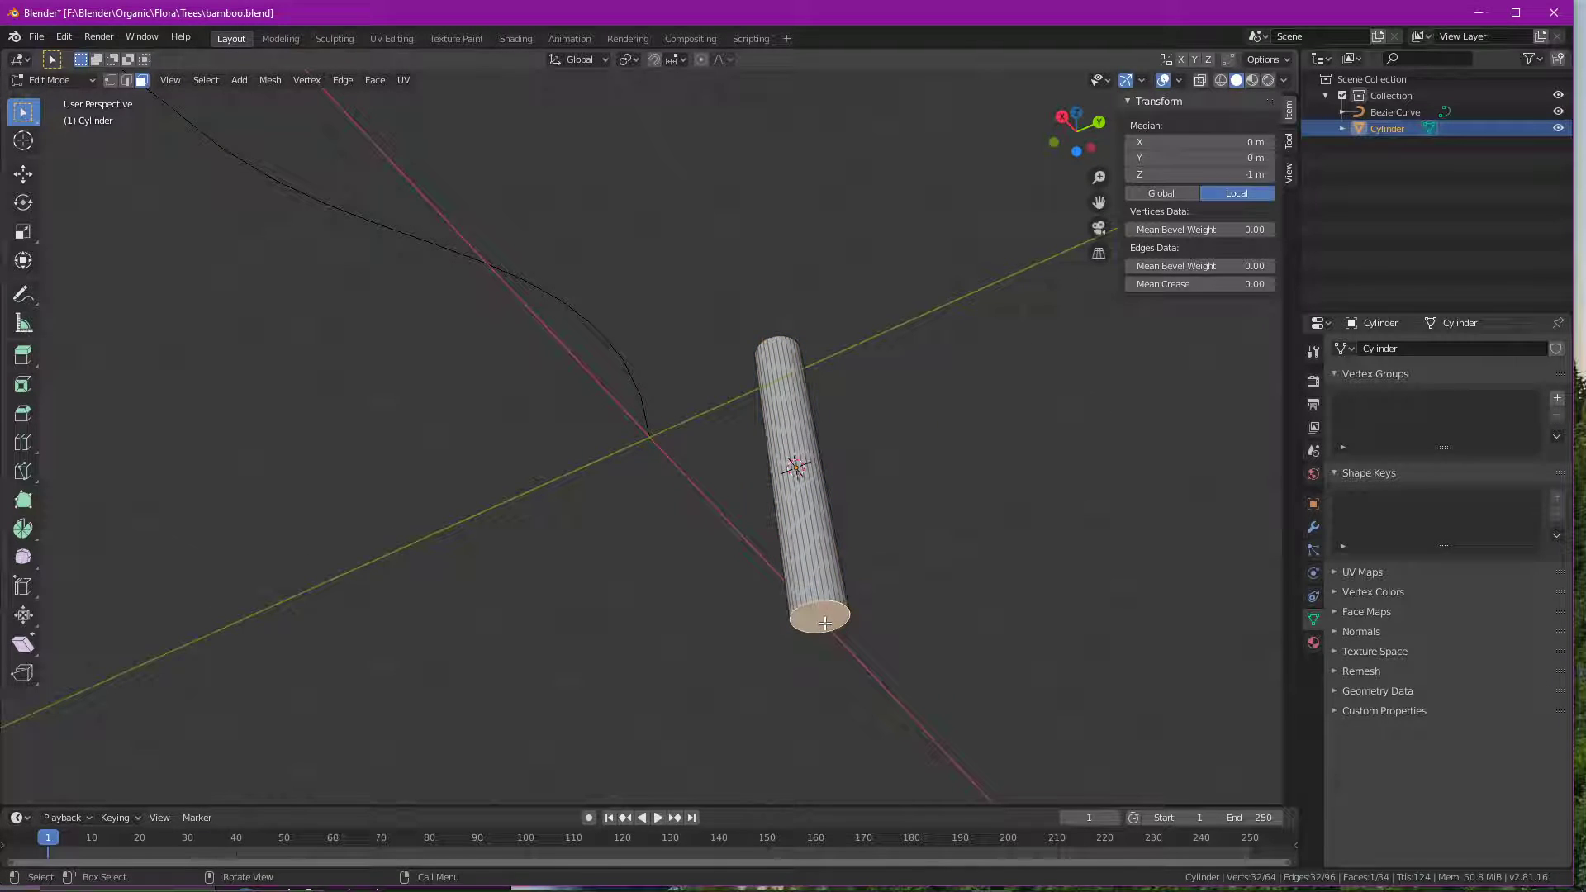
pyautogui.click(309, 80)
pyautogui.click(270, 79)
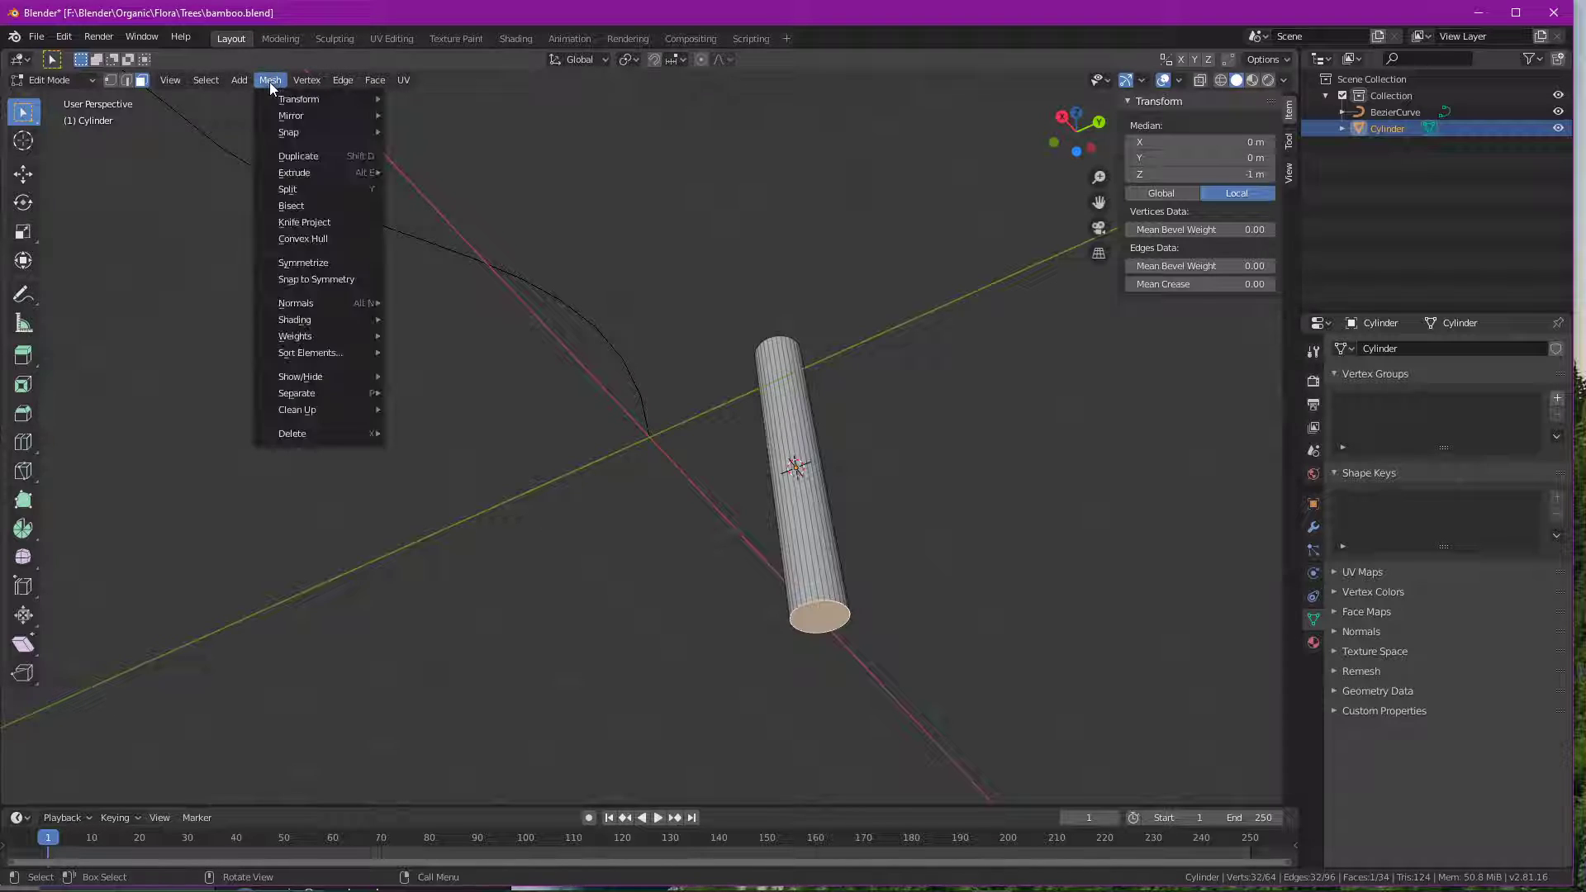
pyautogui.moveTo(315, 122)
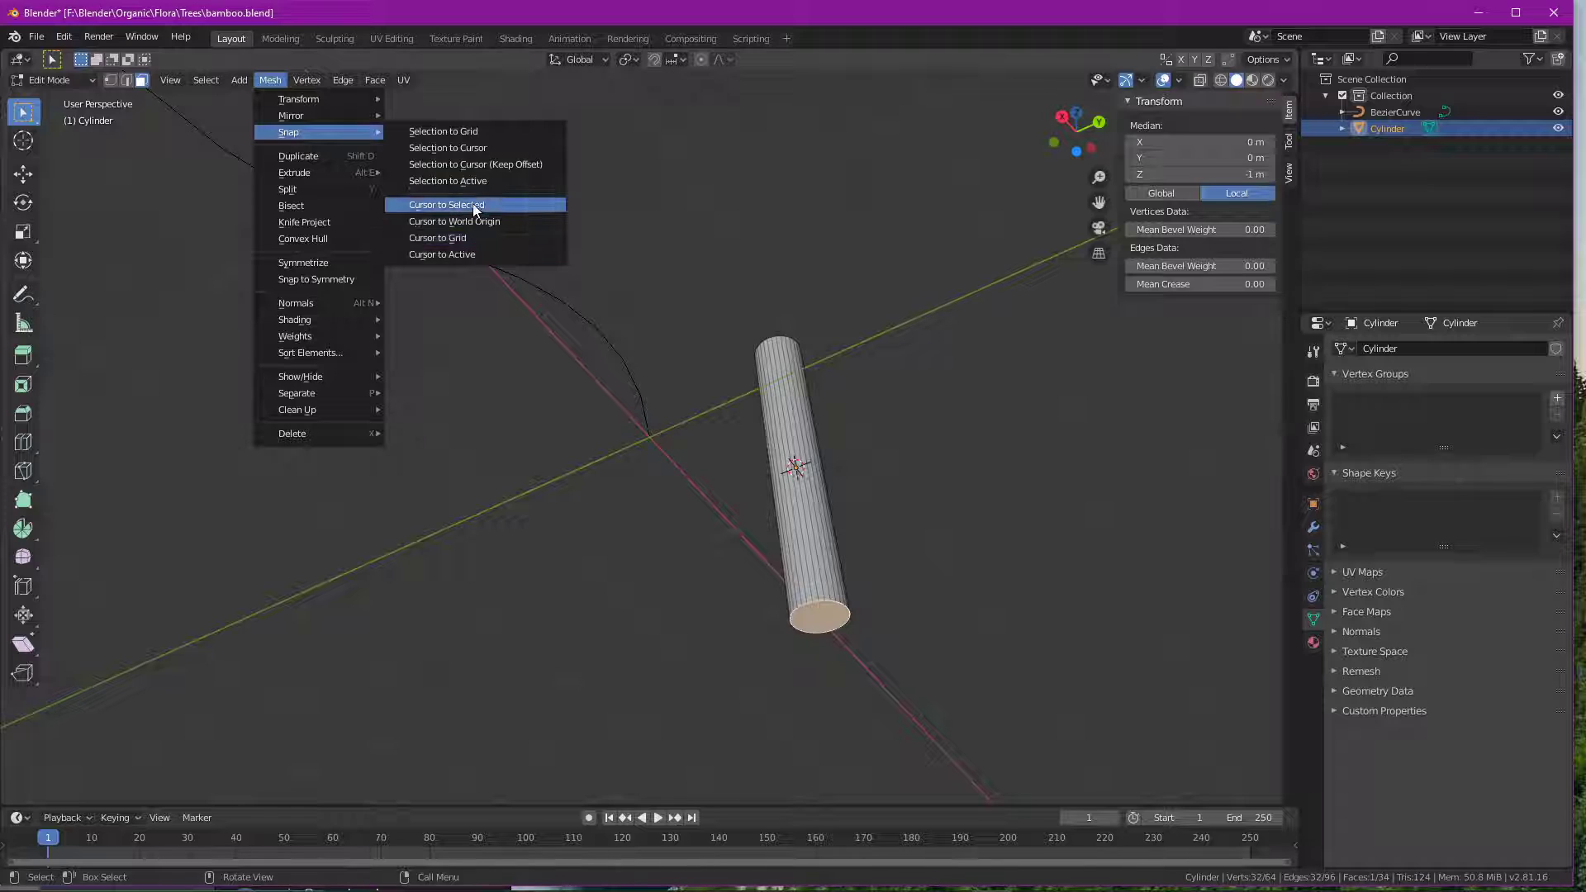
pyautogui.click(474, 206)
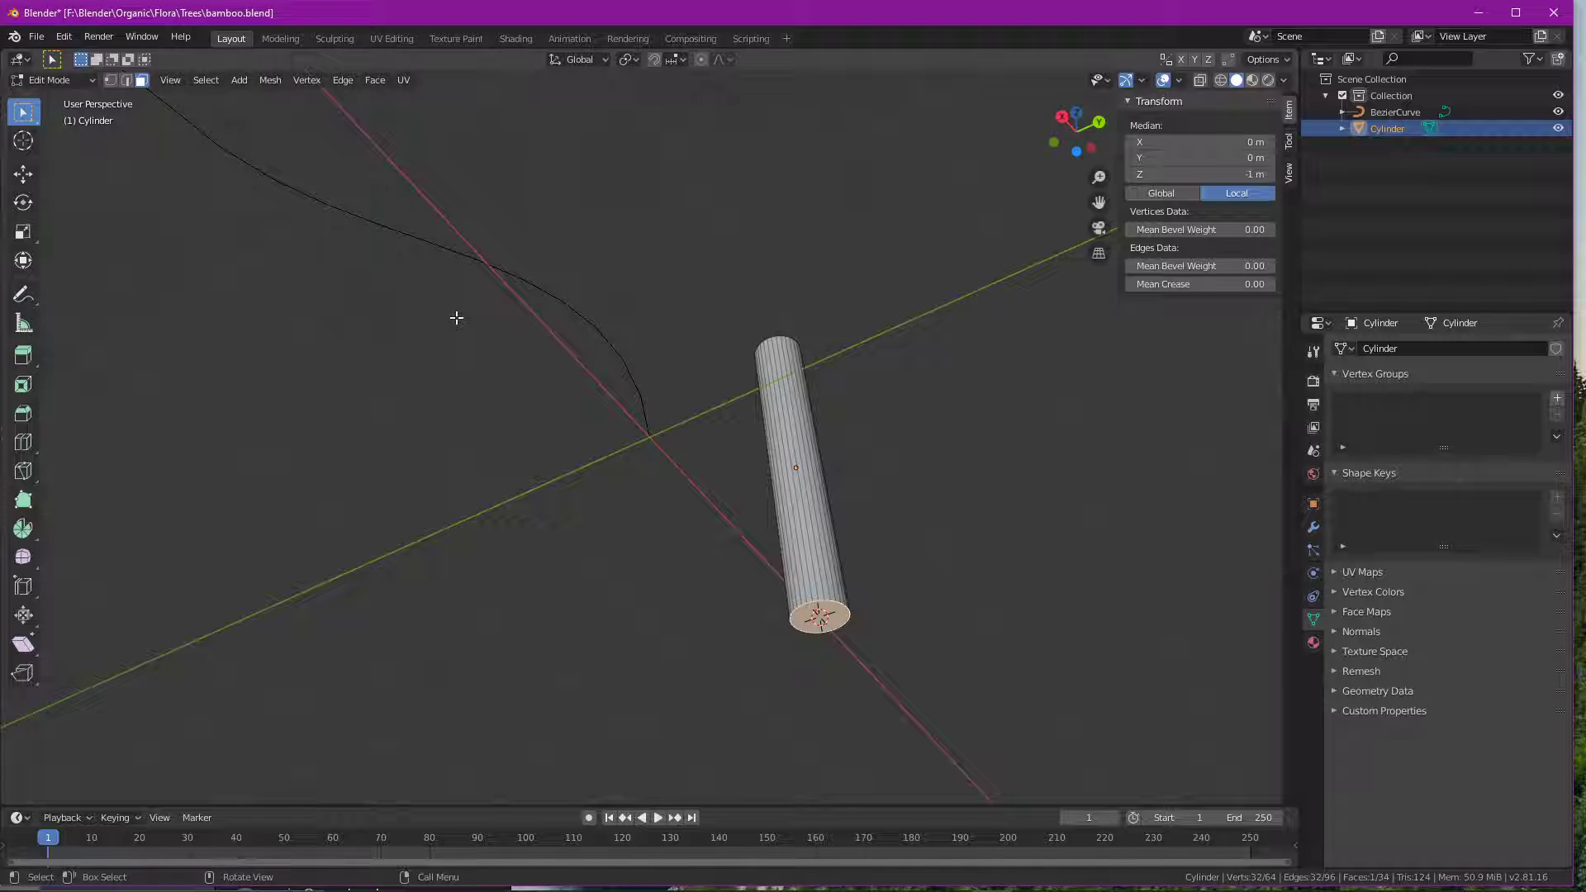
# - Set the cylinder's origin to the 3D cursor at its base
pyautogui.press('Tab')
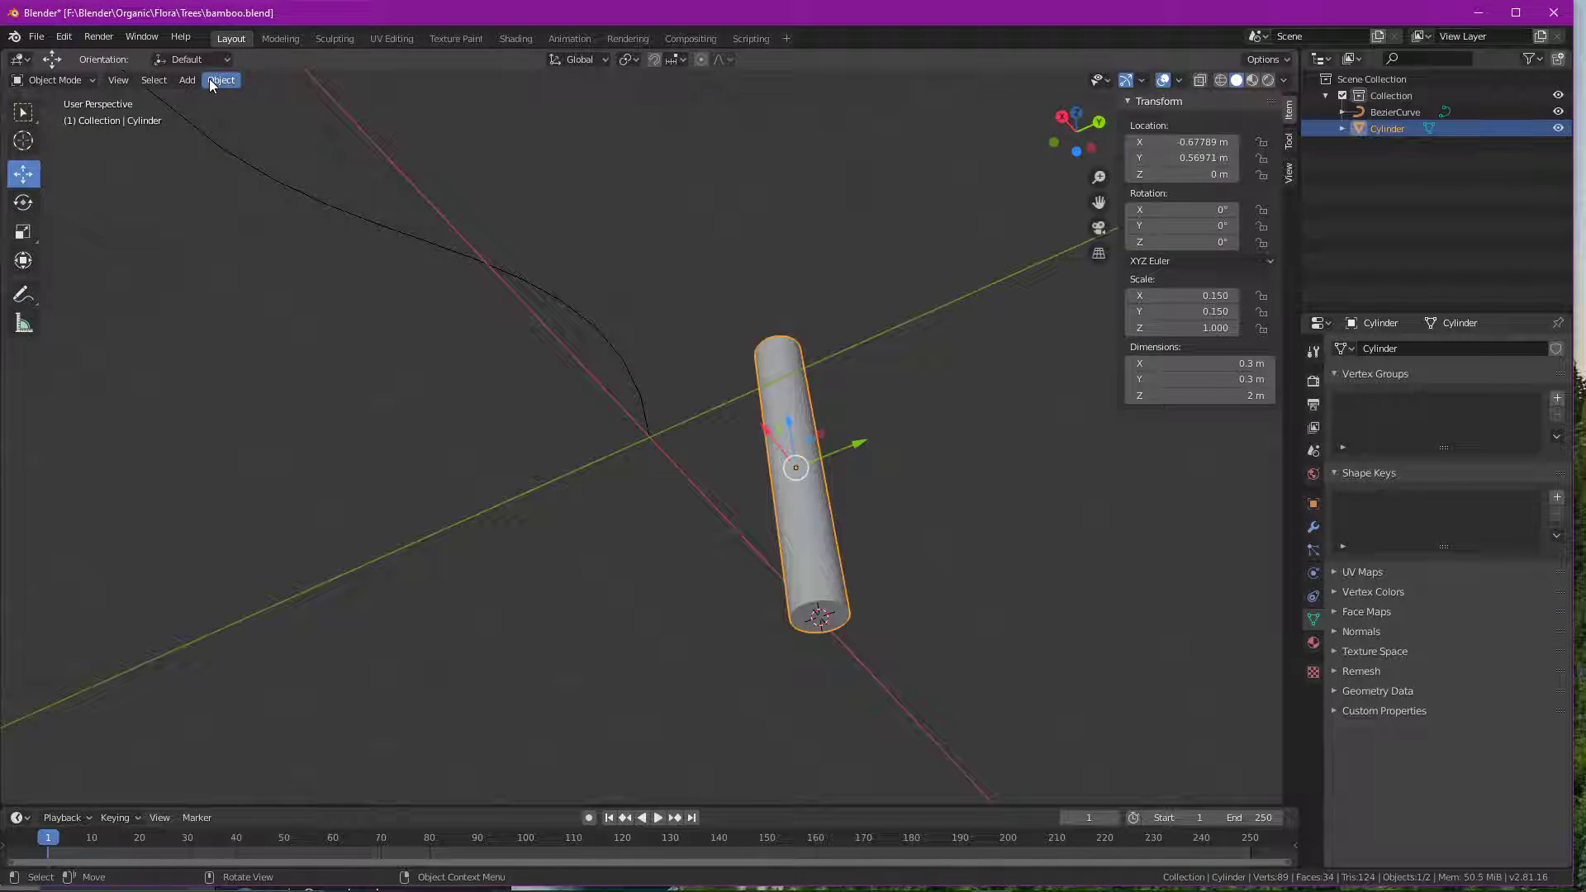
pyautogui.click(211, 80)
pyautogui.moveTo(321, 117)
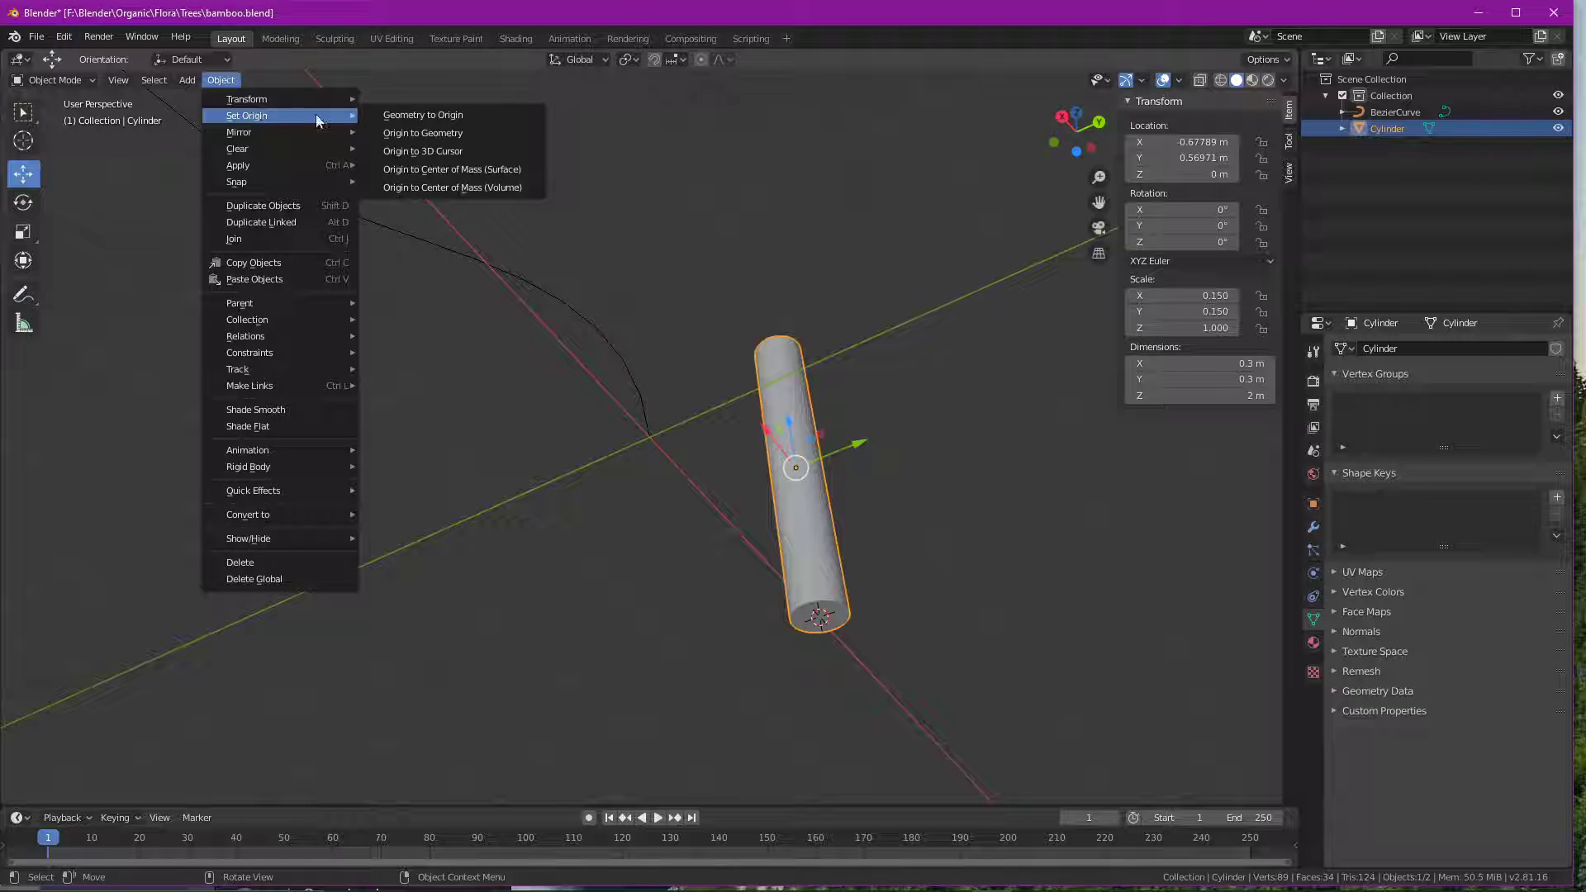
pyautogui.click(459, 151)
# - Clear the cylinder's location with Alt+G so it stands on the world origin
pyautogui.click(803, 632)
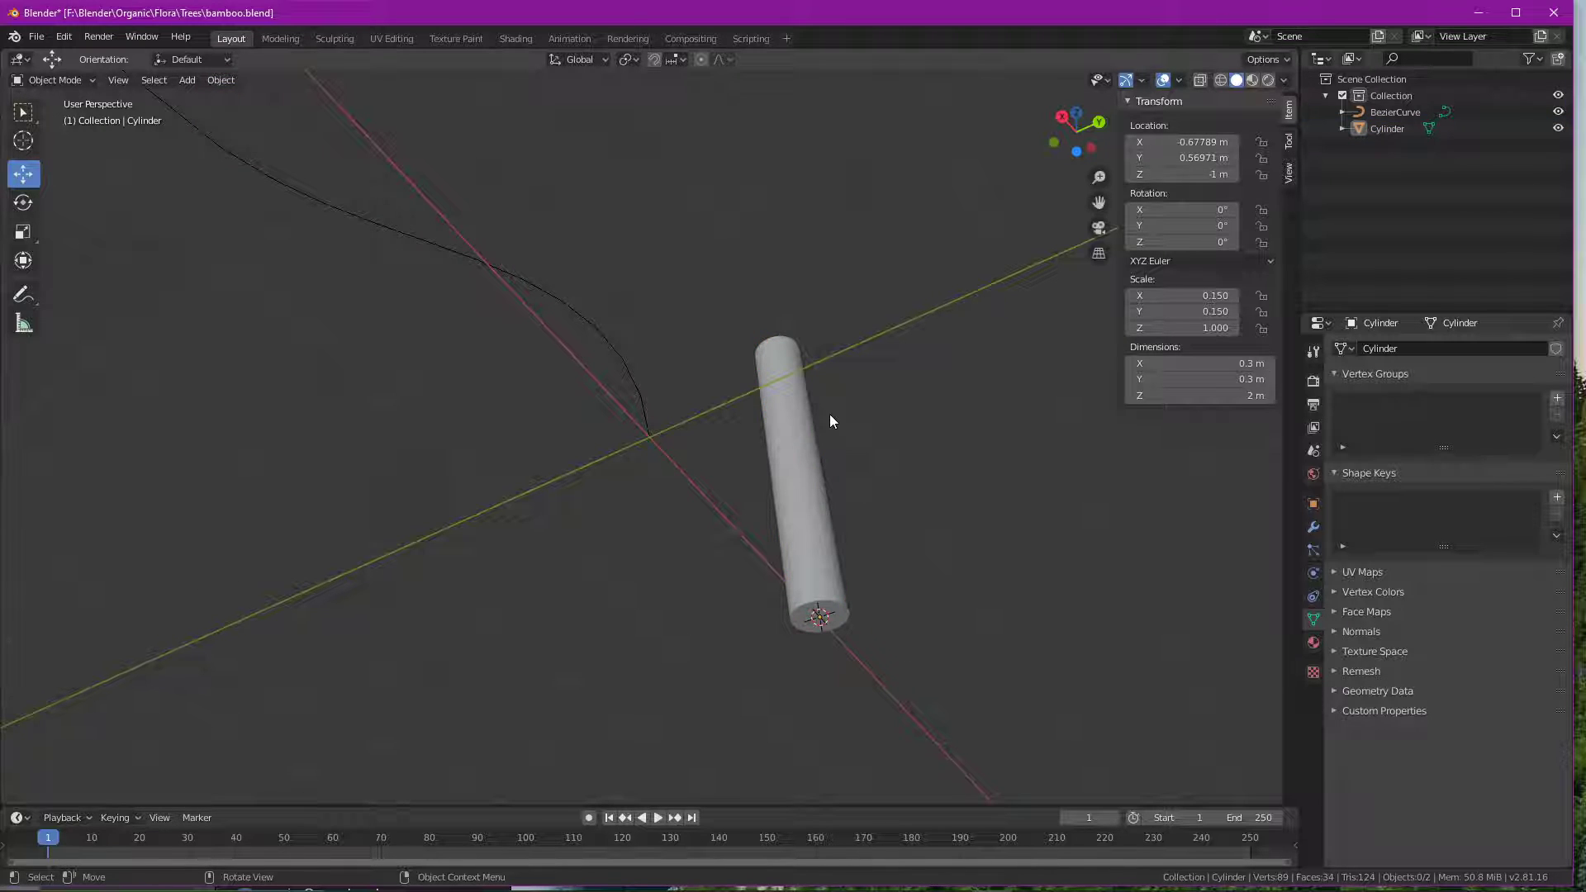
pyautogui.click(815, 457)
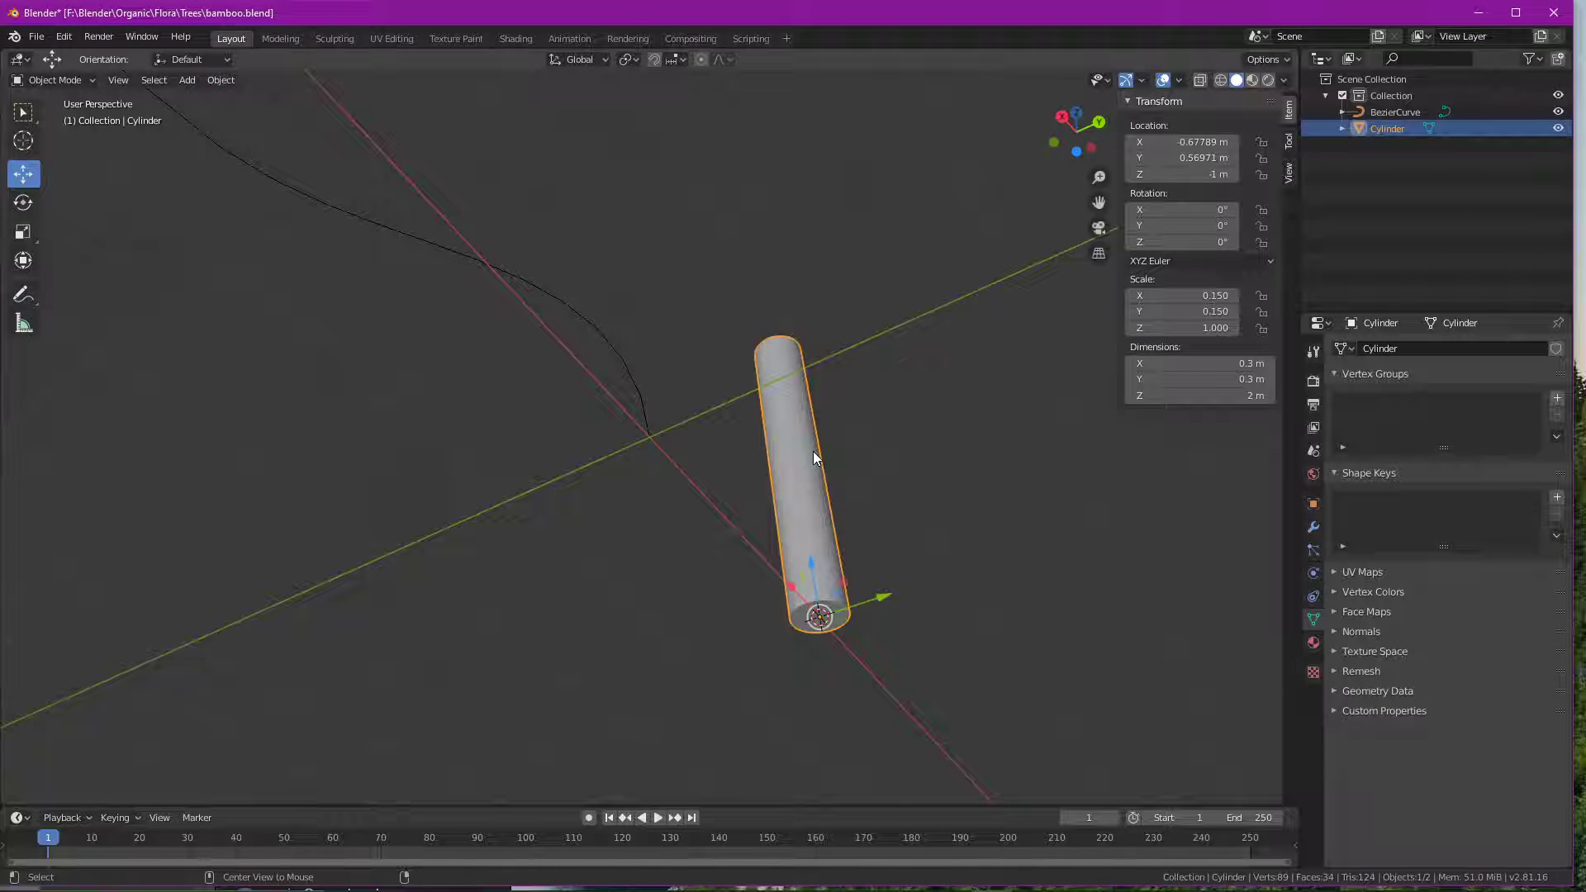
pyautogui.hotkey('alt', 'g')
pyautogui.click(813, 451)
pyautogui.moveTo(787, 530); pyautogui.dragTo(649, 545, button='middle')
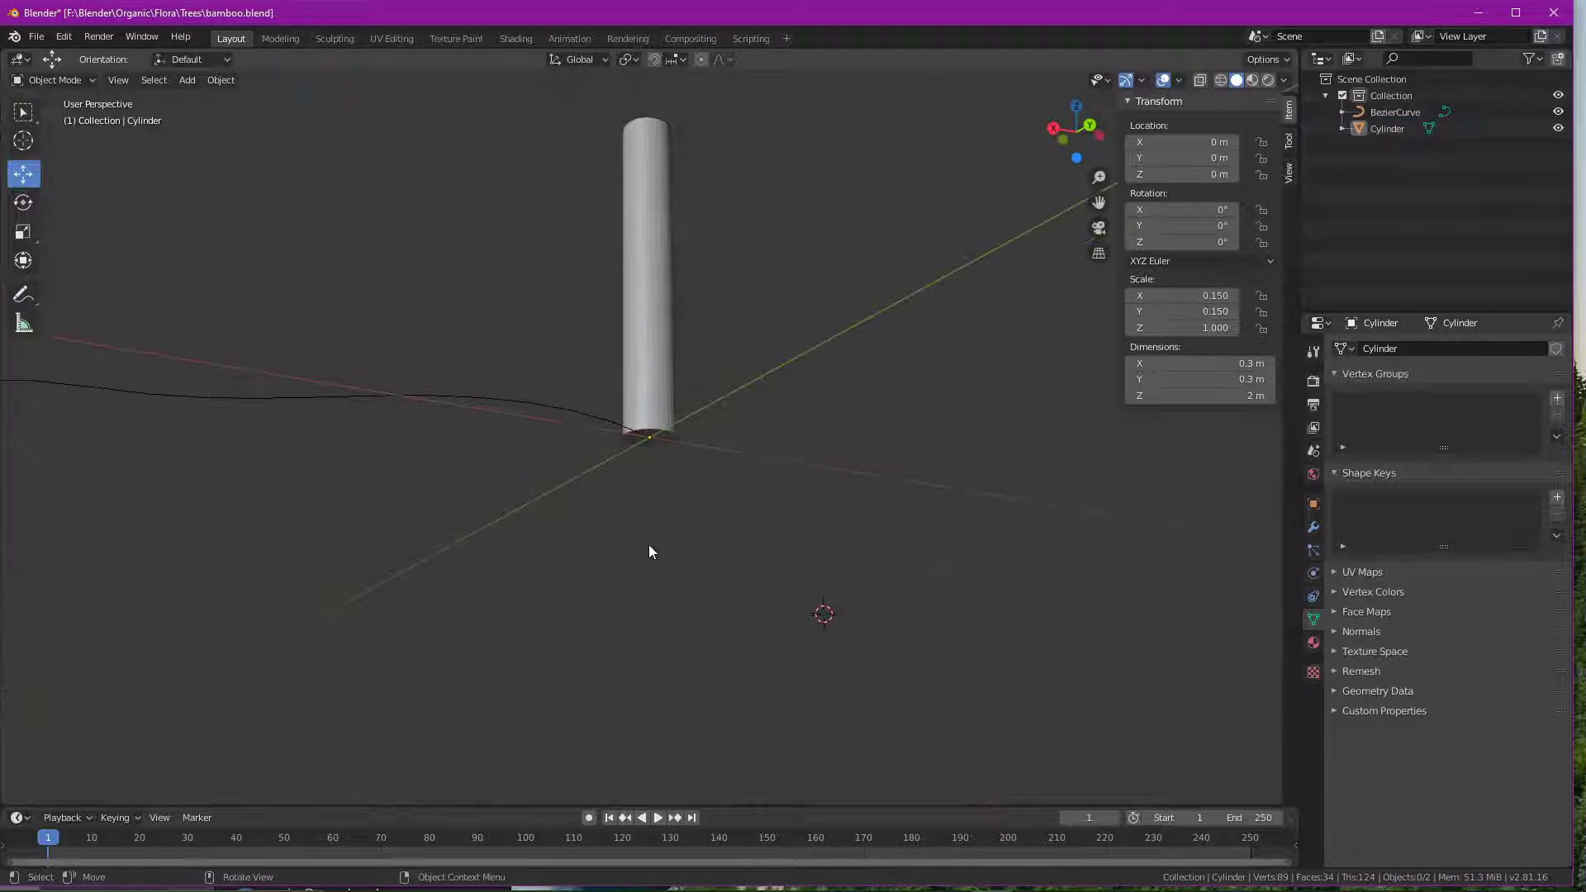
pyautogui.moveTo(645, 430); pyautogui.dragTo(645, 360, button='middle')
pyautogui.click(645, 360)
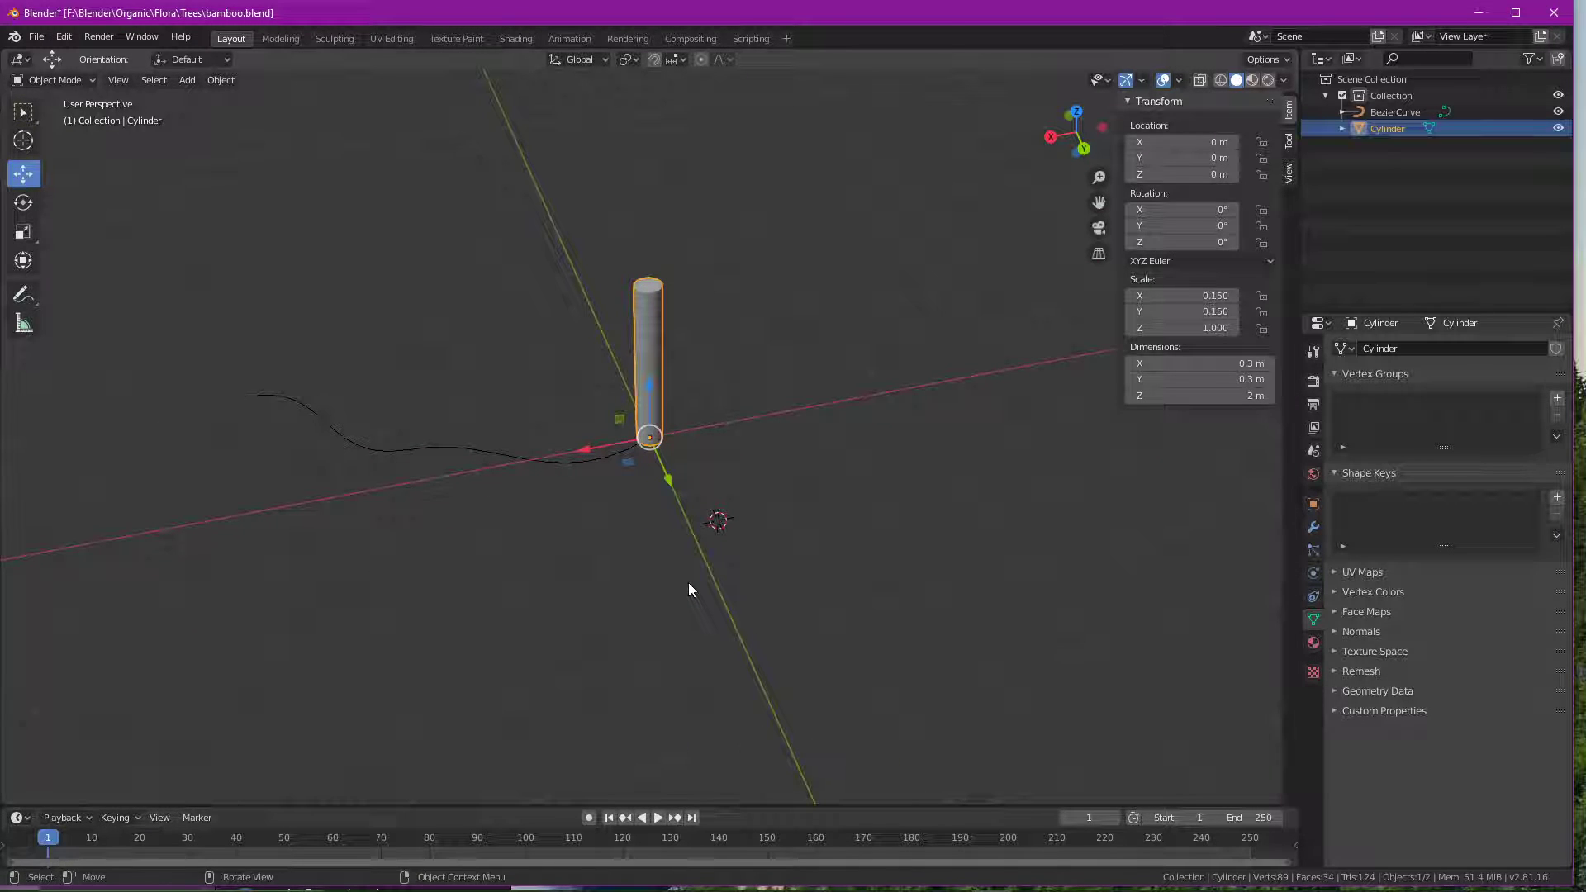
# - Subdivide all of the cylinder's geometry in Edit Mode
pyautogui.moveTo(692, 589)
pyautogui.mouseDown(button='middle')
pyautogui.moveTo(656, 445)
pyautogui.moveTo(671, 612)
pyautogui.mouseUp(button='middle')
pyautogui.press('s')
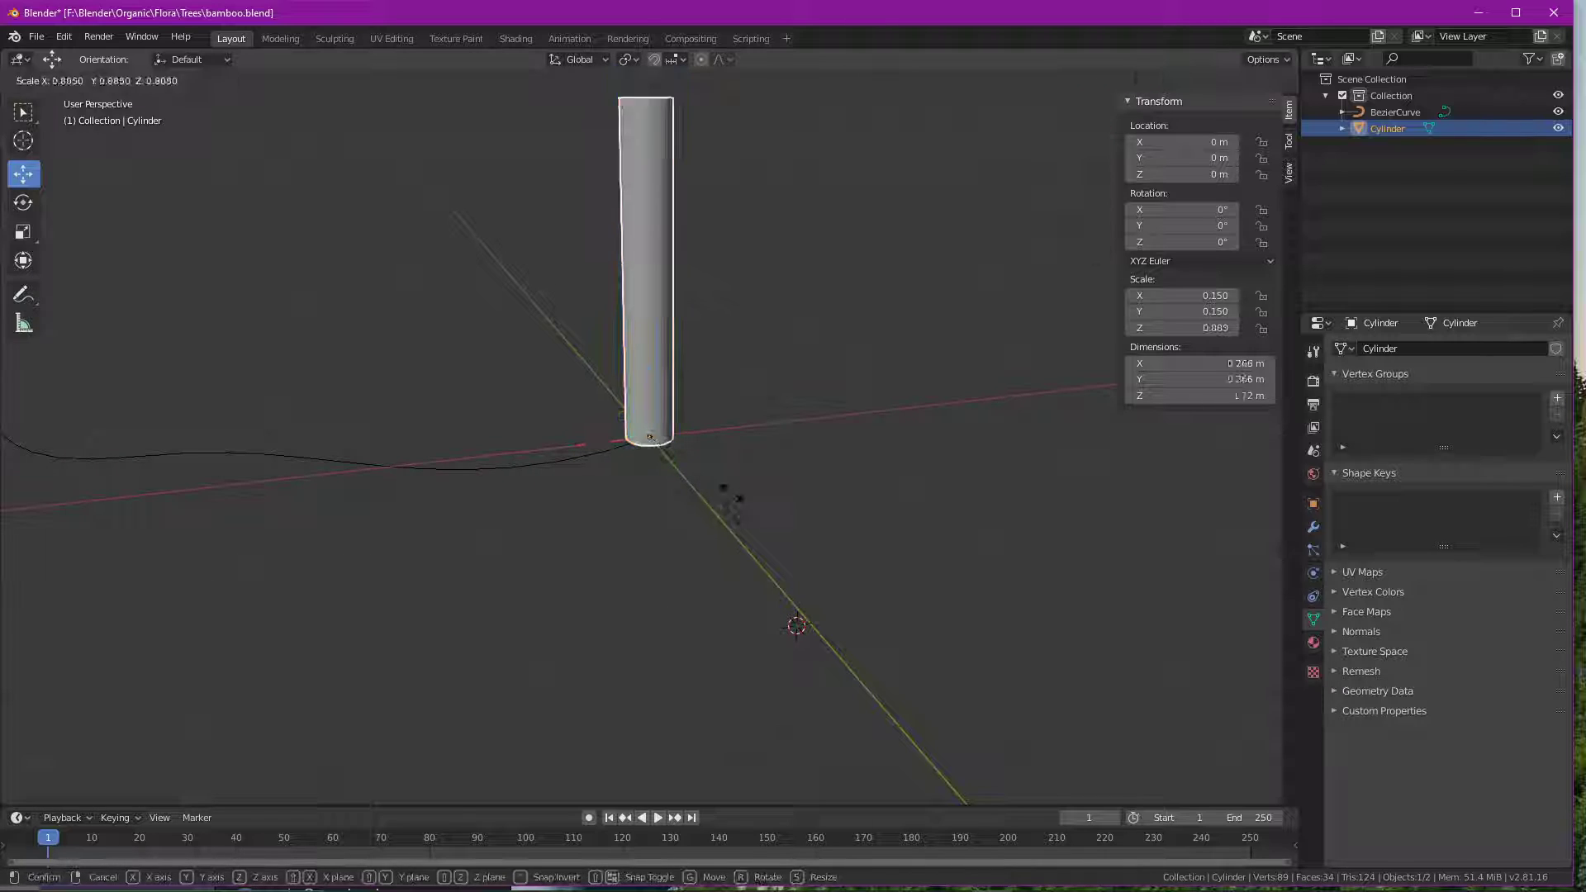
pyautogui.rightClick(621, 519)
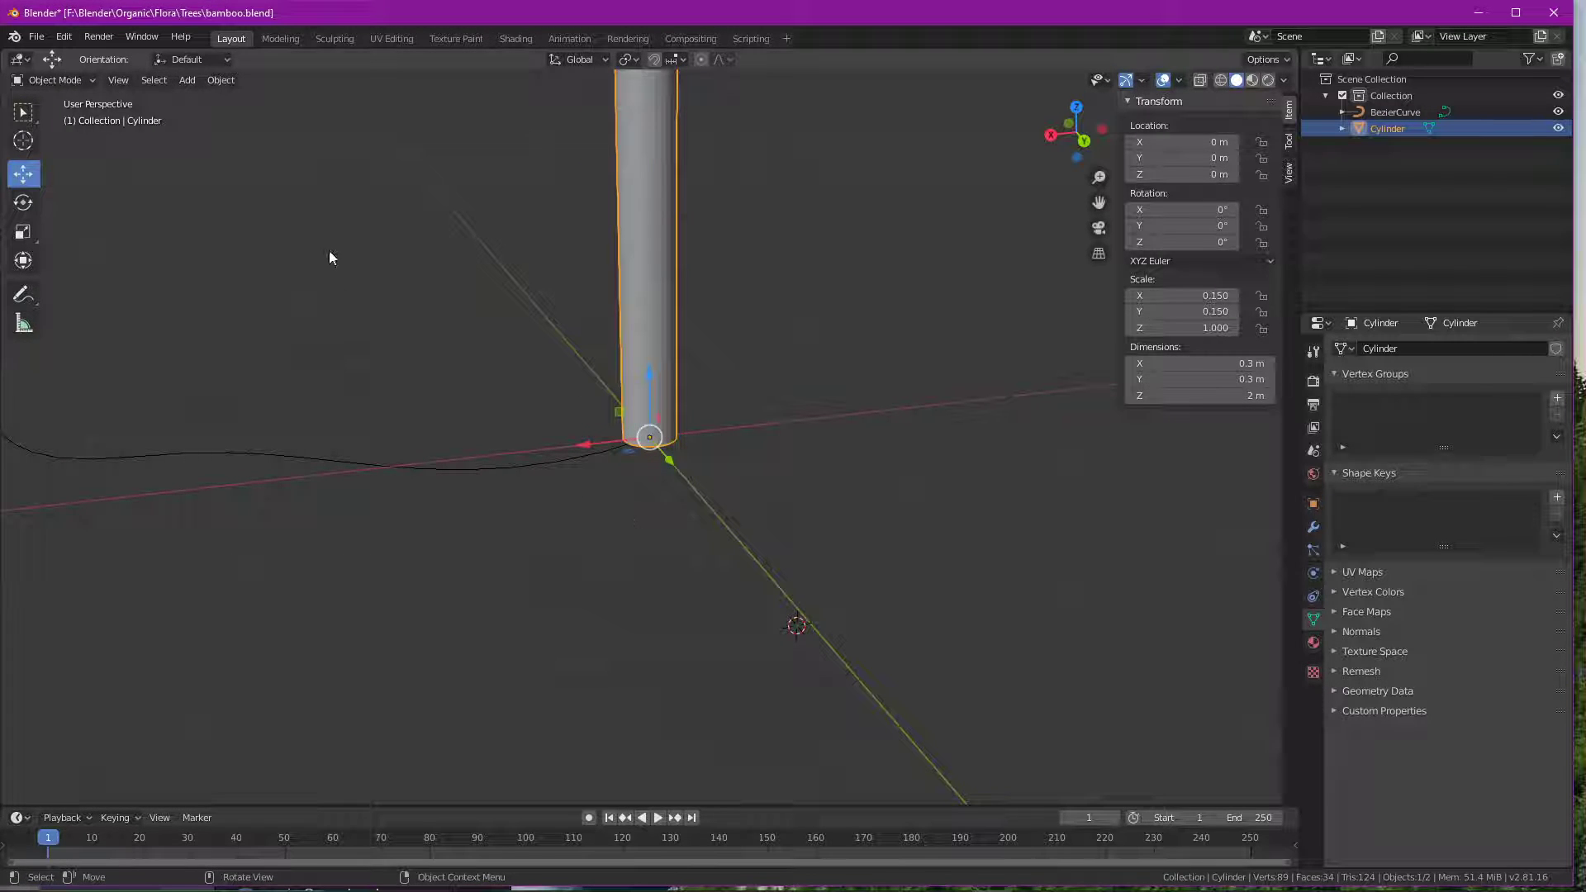
pyautogui.press('Tab')
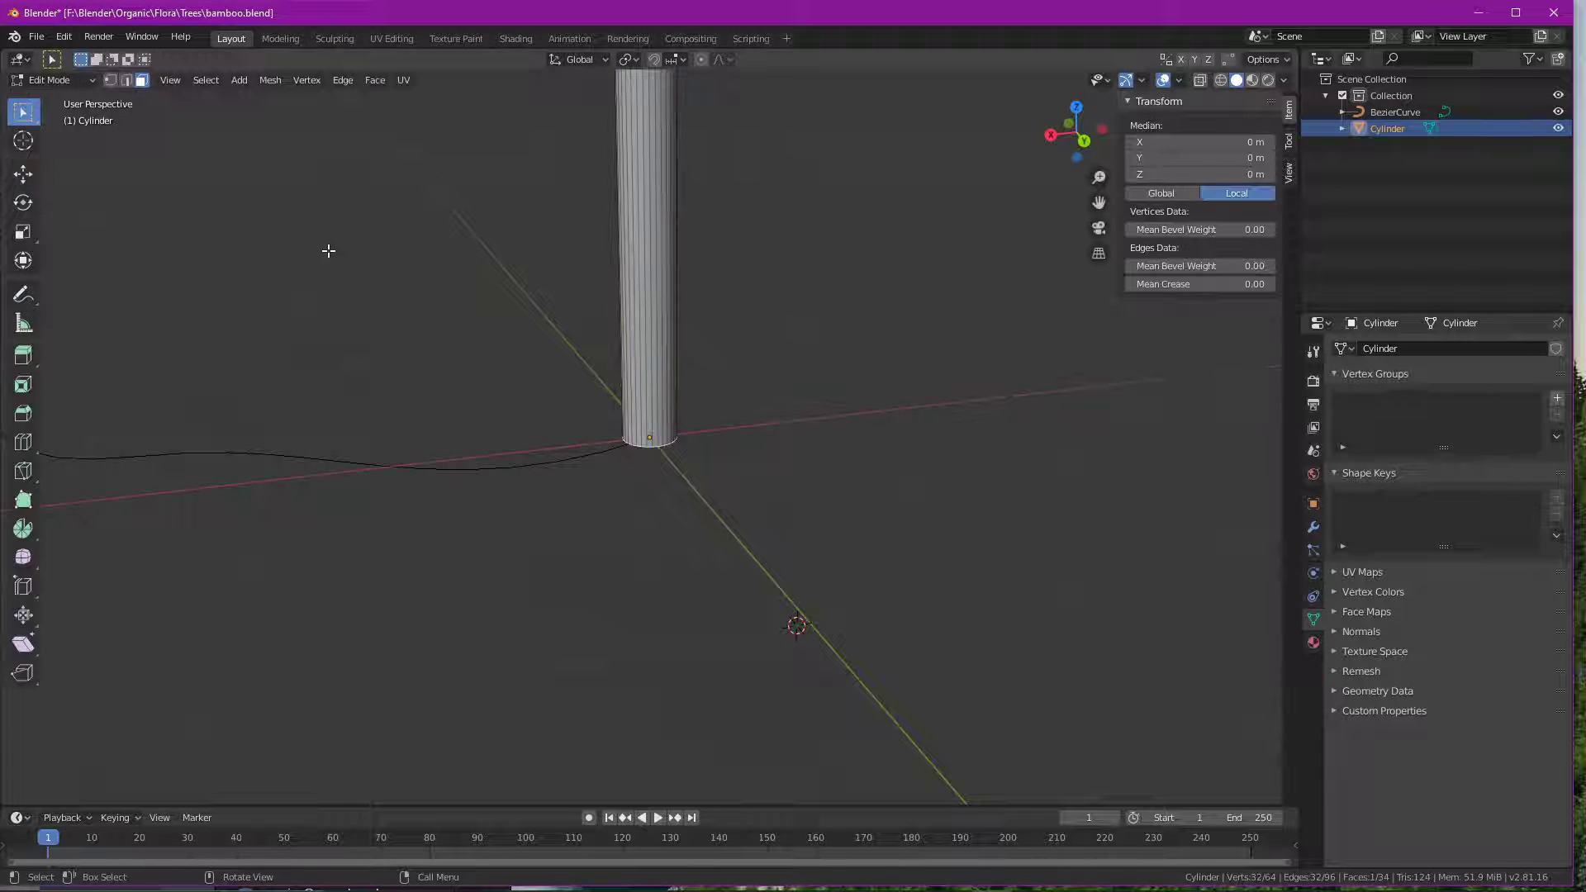
pyautogui.press('a')
pyautogui.rightClick(685, 302)
pyautogui.click(686, 303)
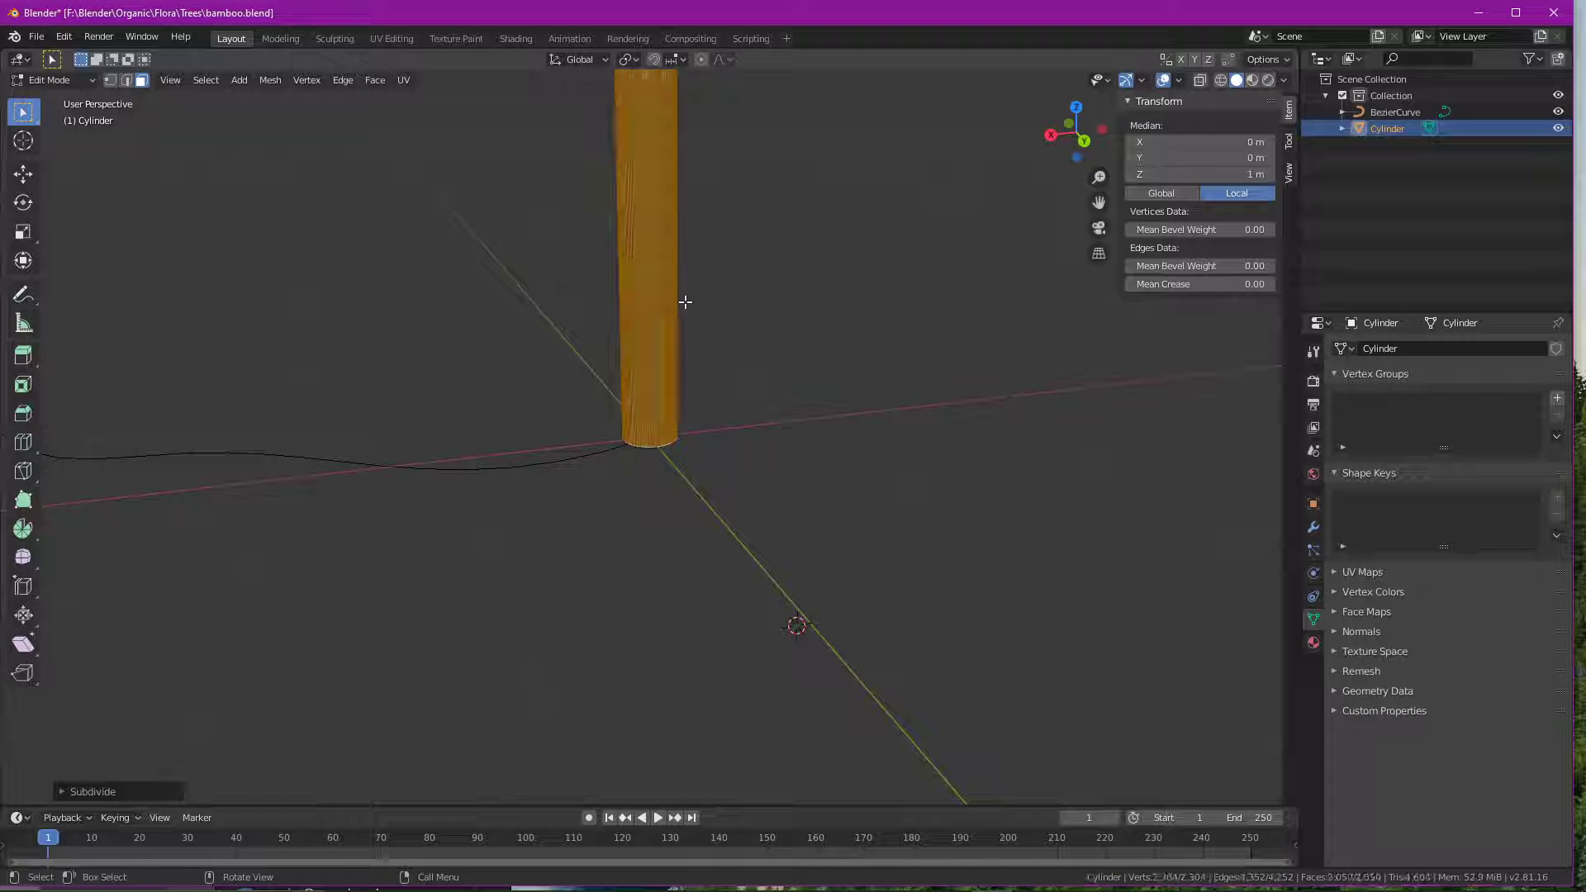
pyautogui.moveTo(747, 372); pyautogui.dragTo(694, 354, button='middle')
# - Add edge loops near the top, middle and base with Loop Cut, then return to Object Mode
pyautogui.hotkey('alt', 'a')
pyautogui.scroll(4, 705, 438)
pyautogui.scroll(-8, 694, 353)
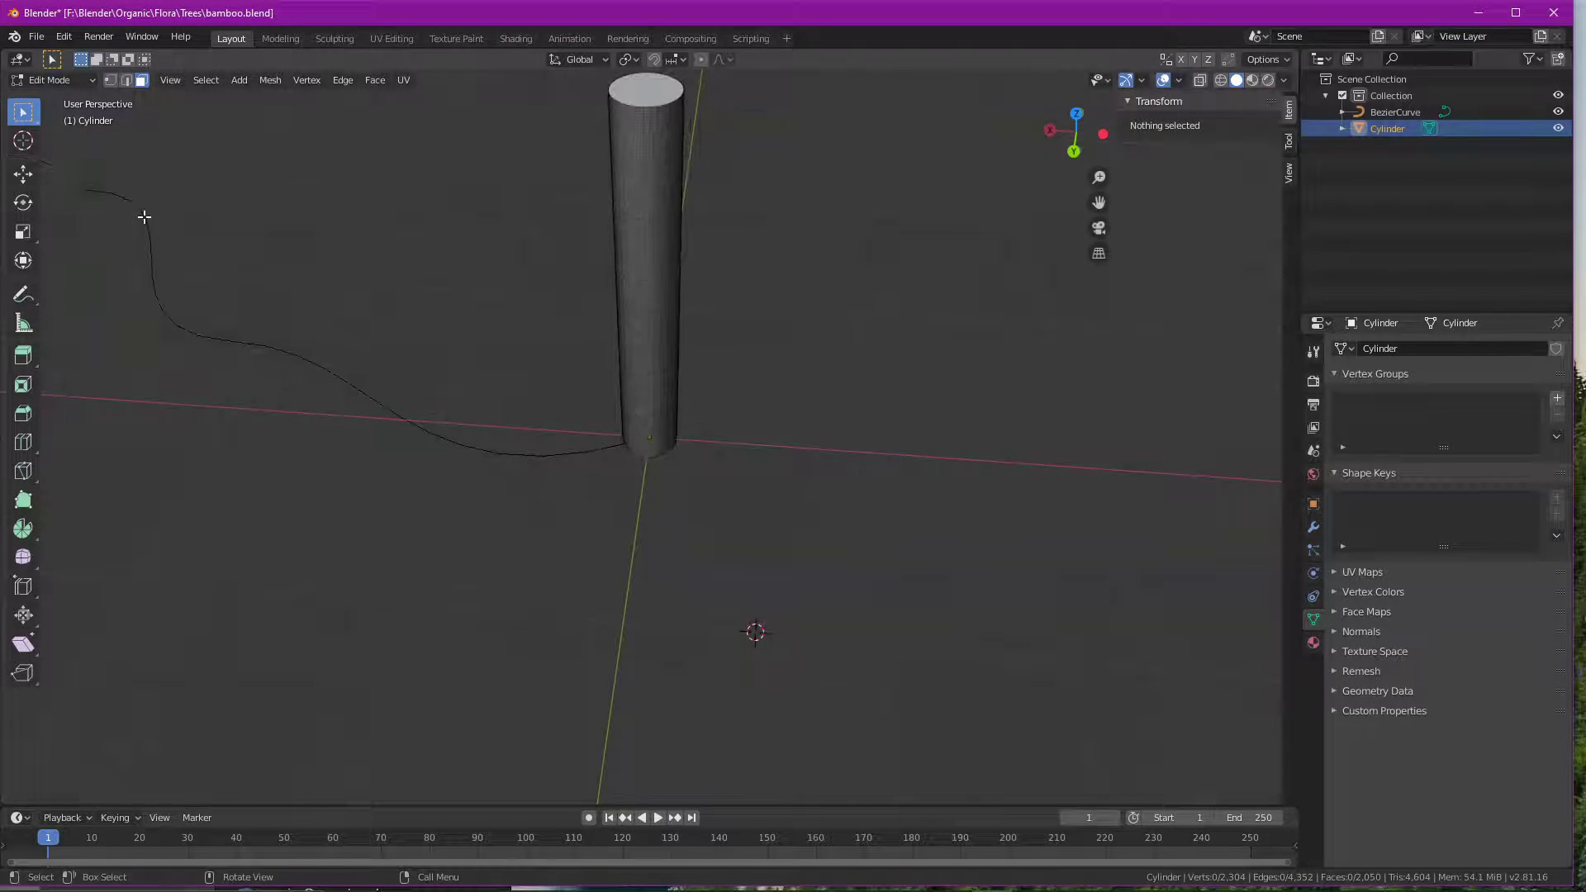
pyautogui.click(23, 443)
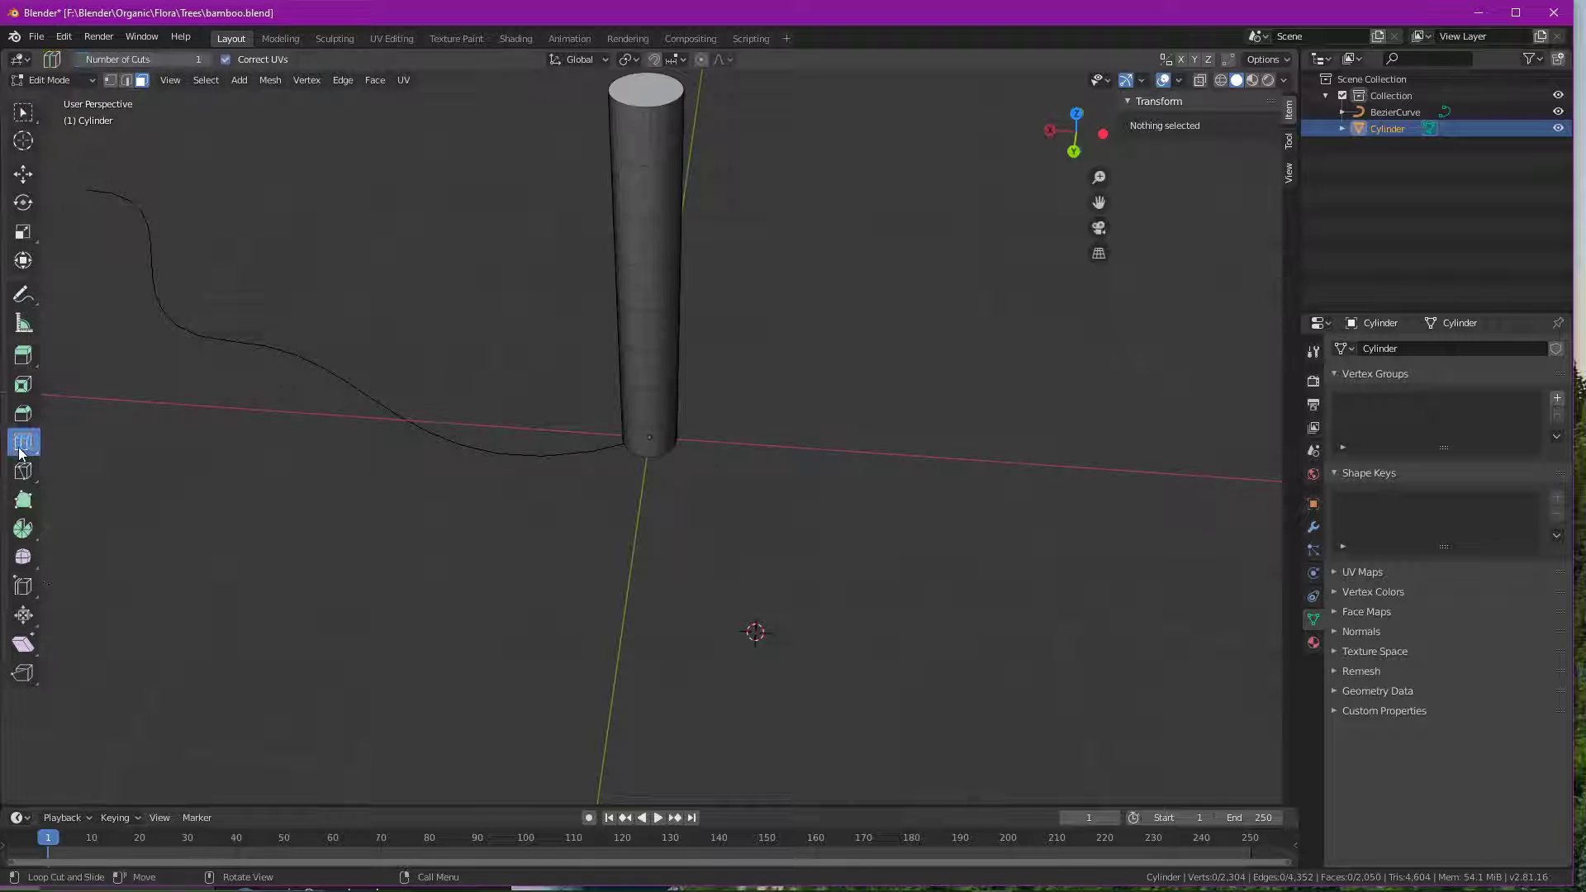
pyautogui.click(613, 182)
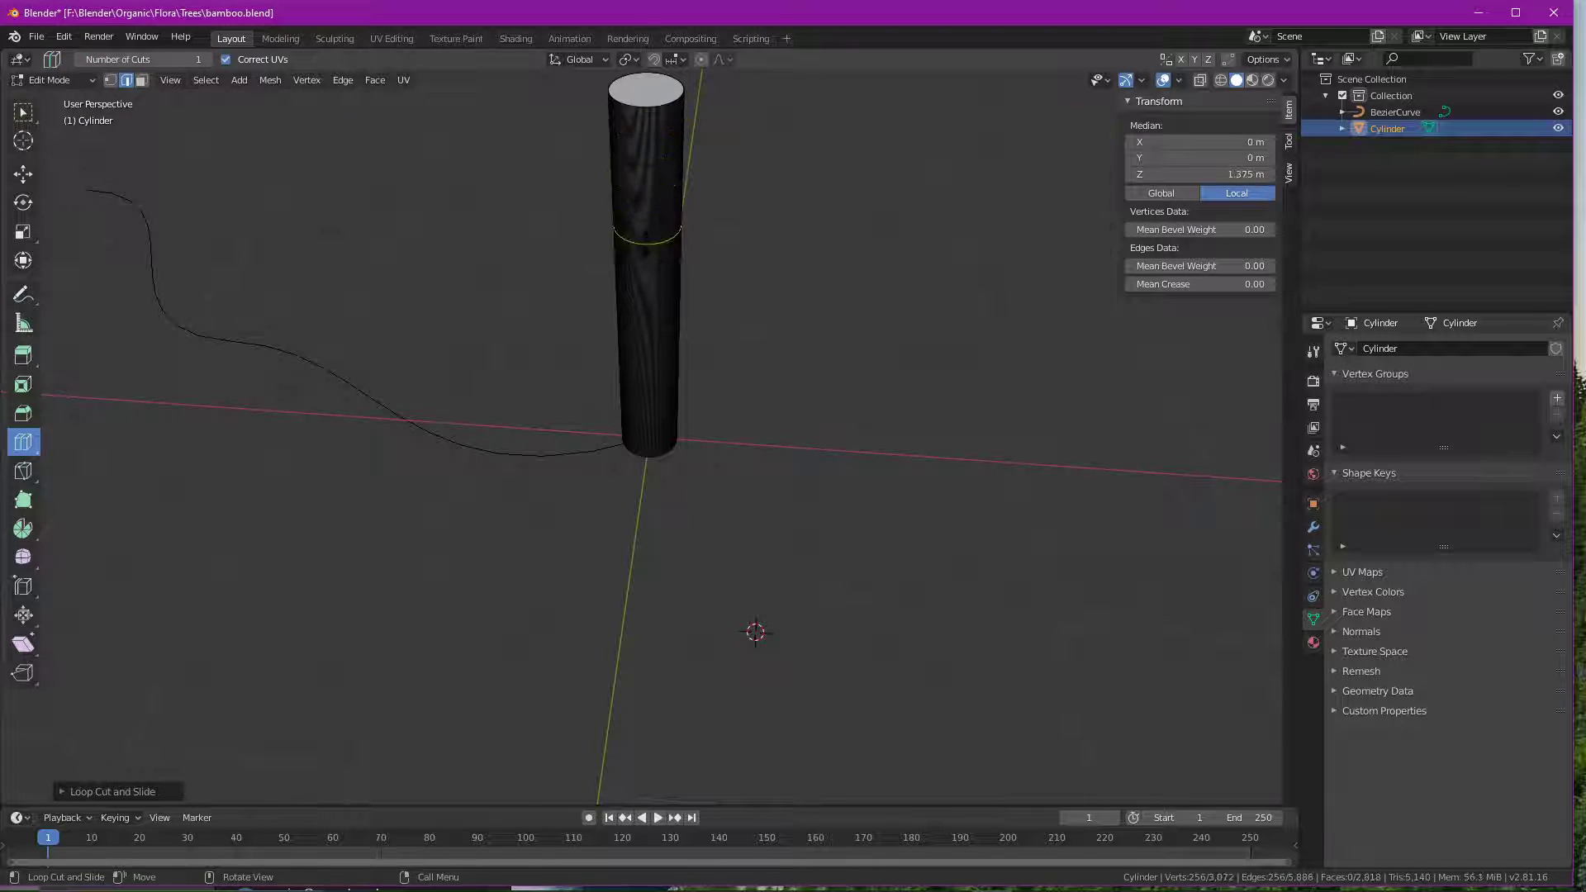
pyautogui.click(648, 285)
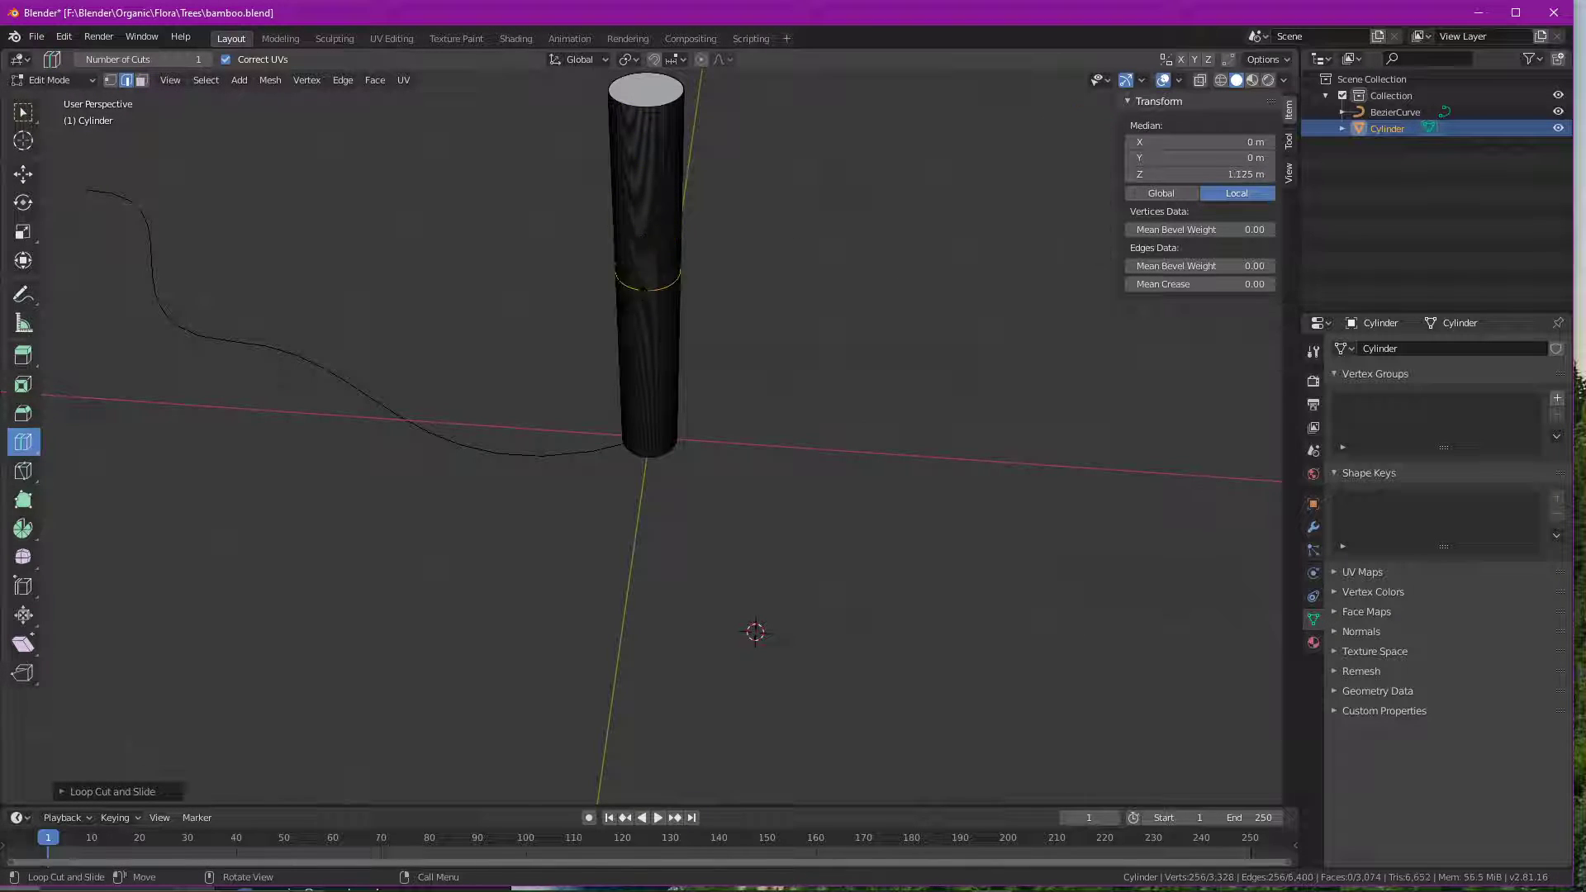
pyautogui.click(649, 404)
pyautogui.scroll(3, 789, 372)
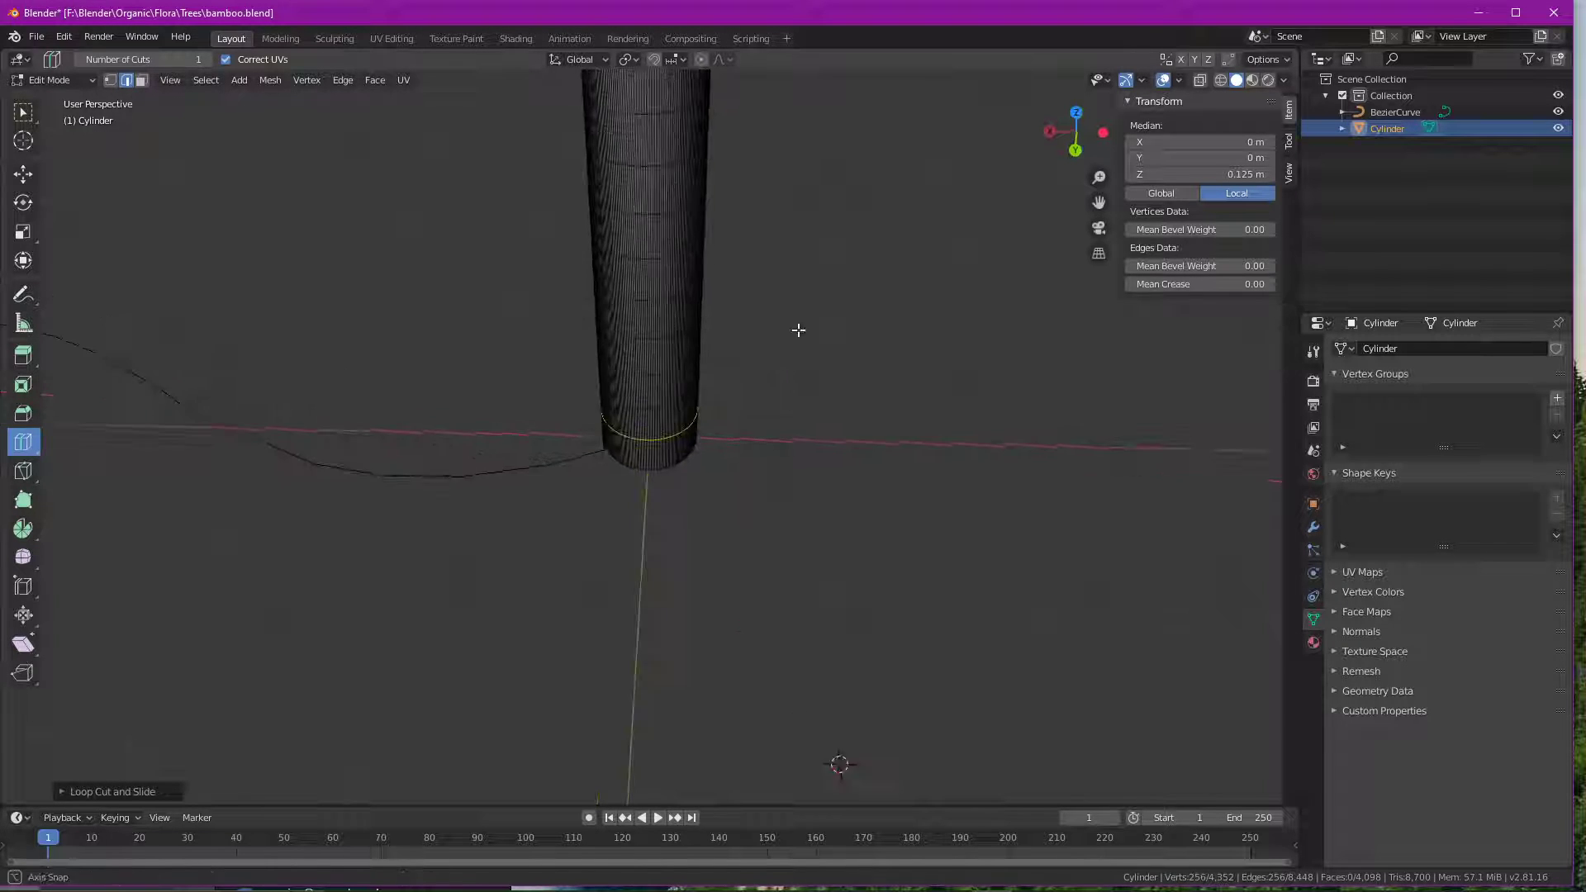
pyautogui.moveTo(804, 322); pyautogui.dragTo(825, 372, button='middle')
pyautogui.rightClick(835, 403)
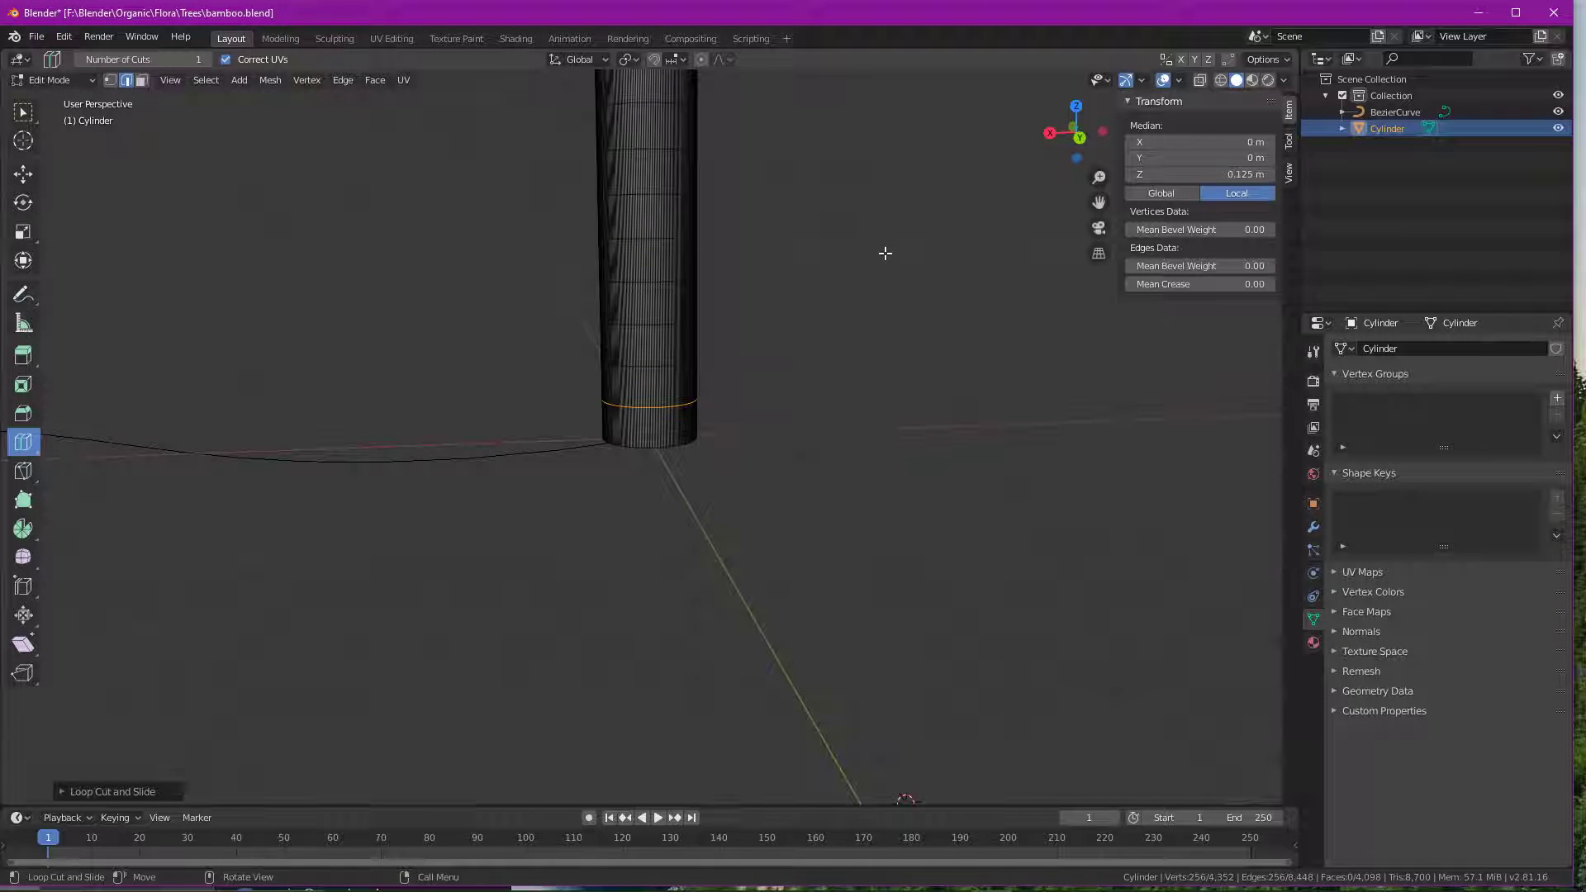
pyautogui.press('Tab')
pyautogui.moveTo(696, 355); pyautogui.dragTo(816, 266, button='middle')
# - Add a Curve modifier to the cylinder targeting BezierCurve with Z deformation axis
pyautogui.click(900, 471)
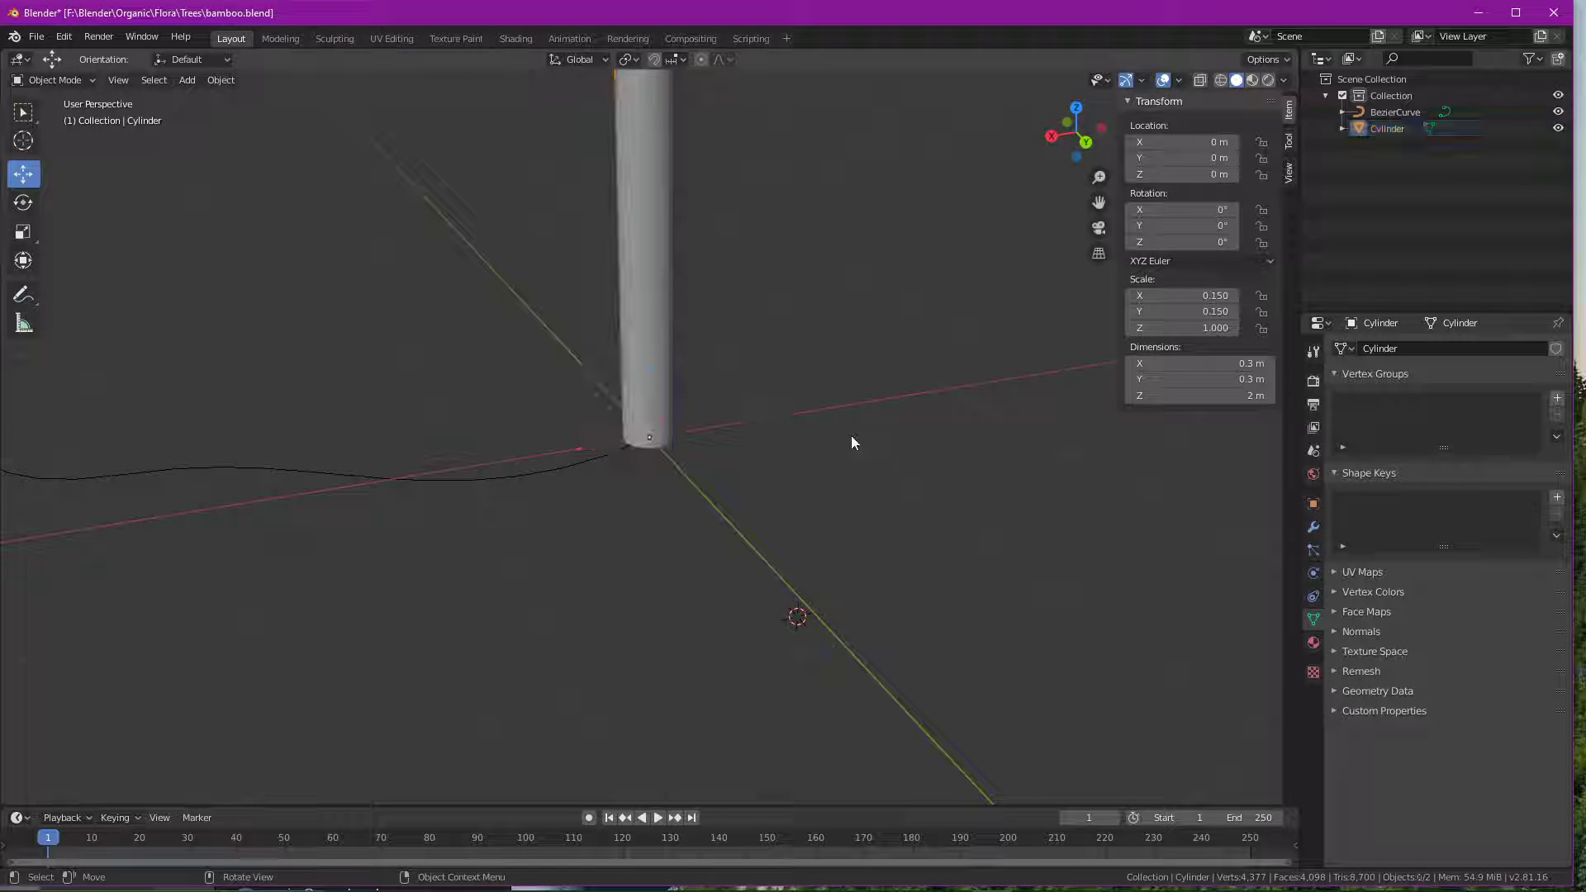
pyautogui.click(671, 294)
pyautogui.moveTo(461, 495); pyautogui.dragTo(506, 548, button='middle')
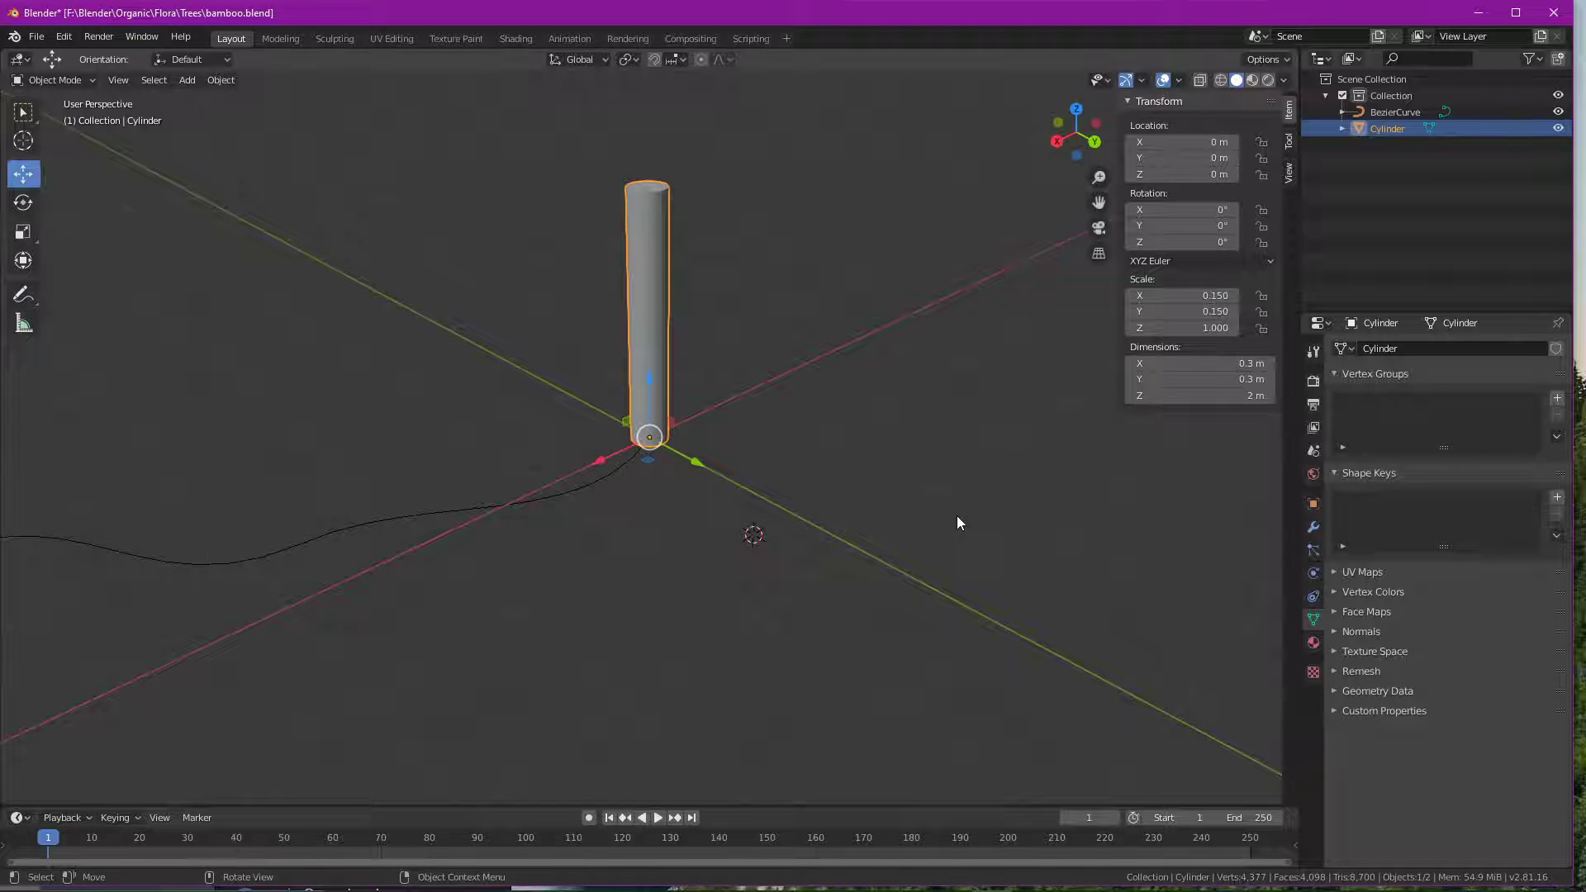
pyautogui.click(1314, 529)
pyautogui.click(1354, 354)
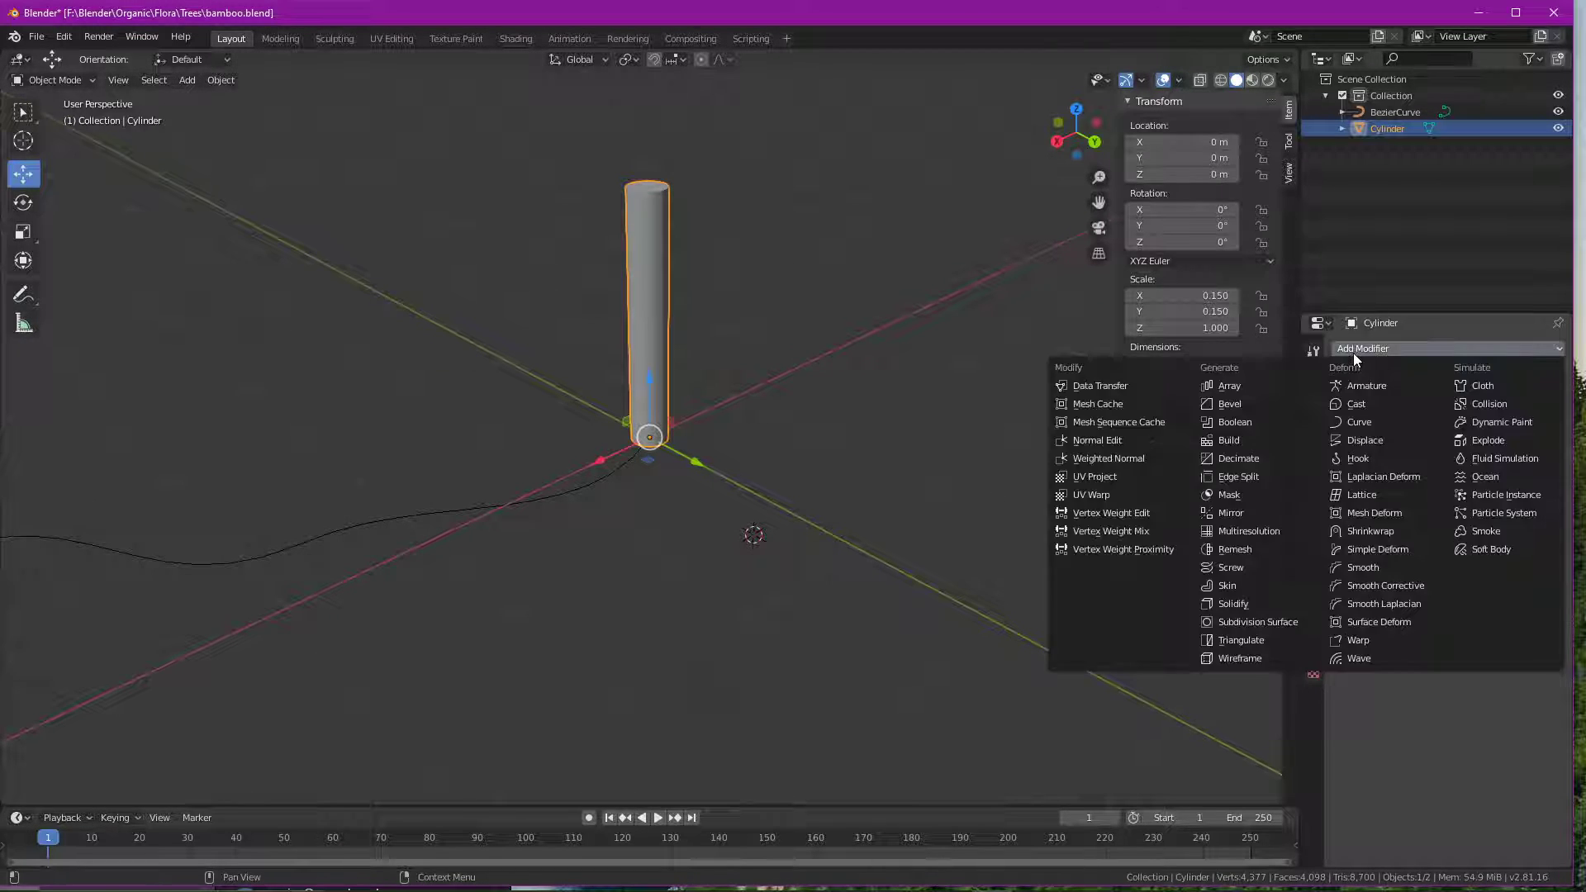
pyautogui.click(1355, 423)
pyautogui.click(1394, 439)
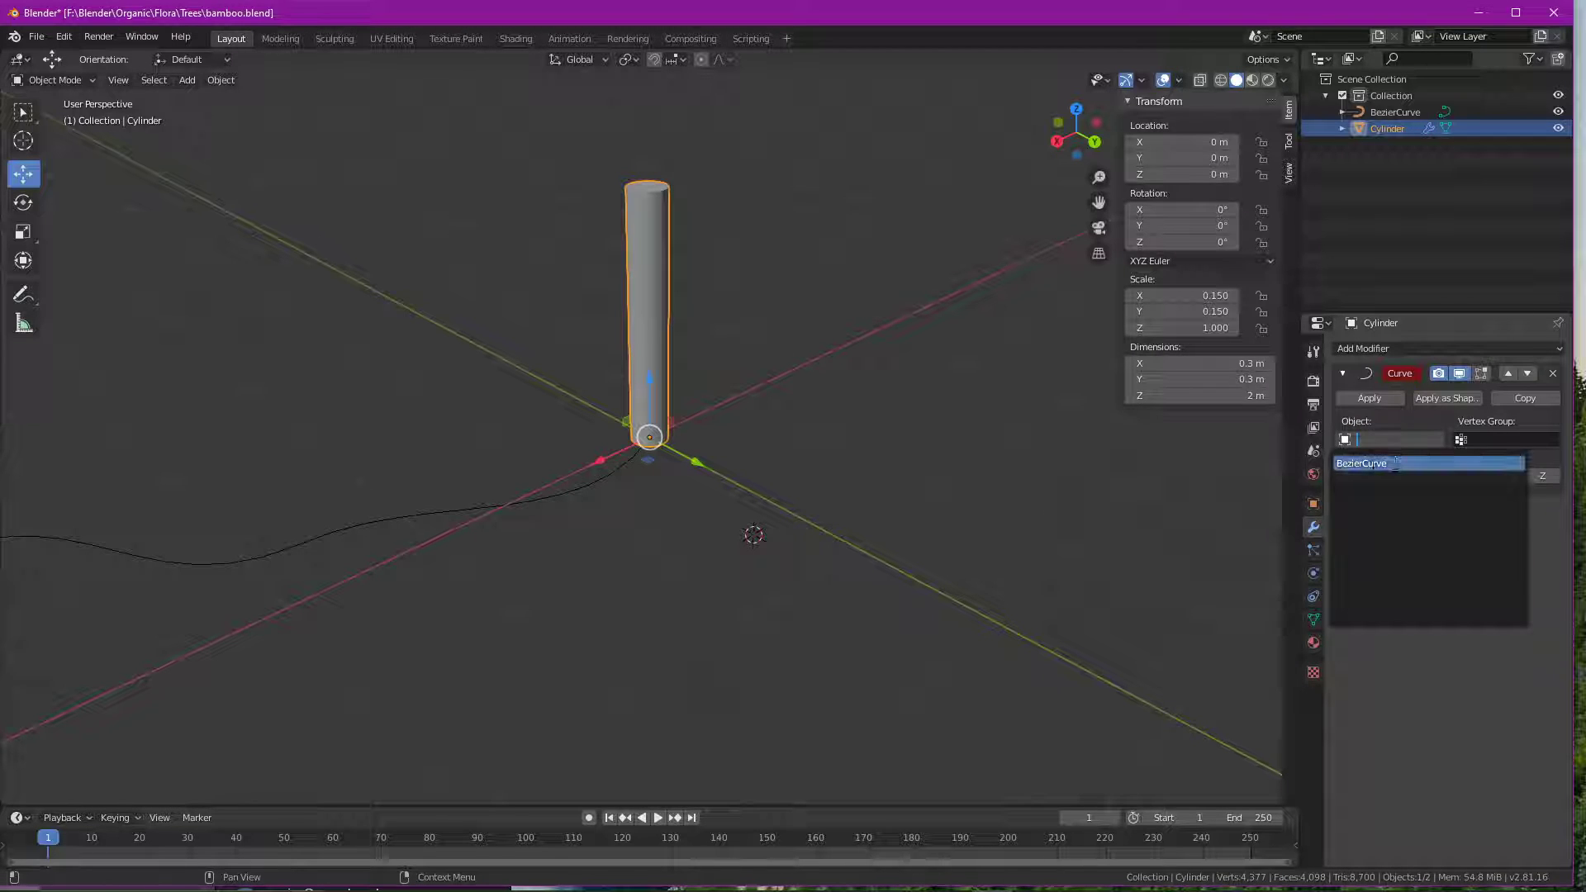
pyautogui.click(1374, 464)
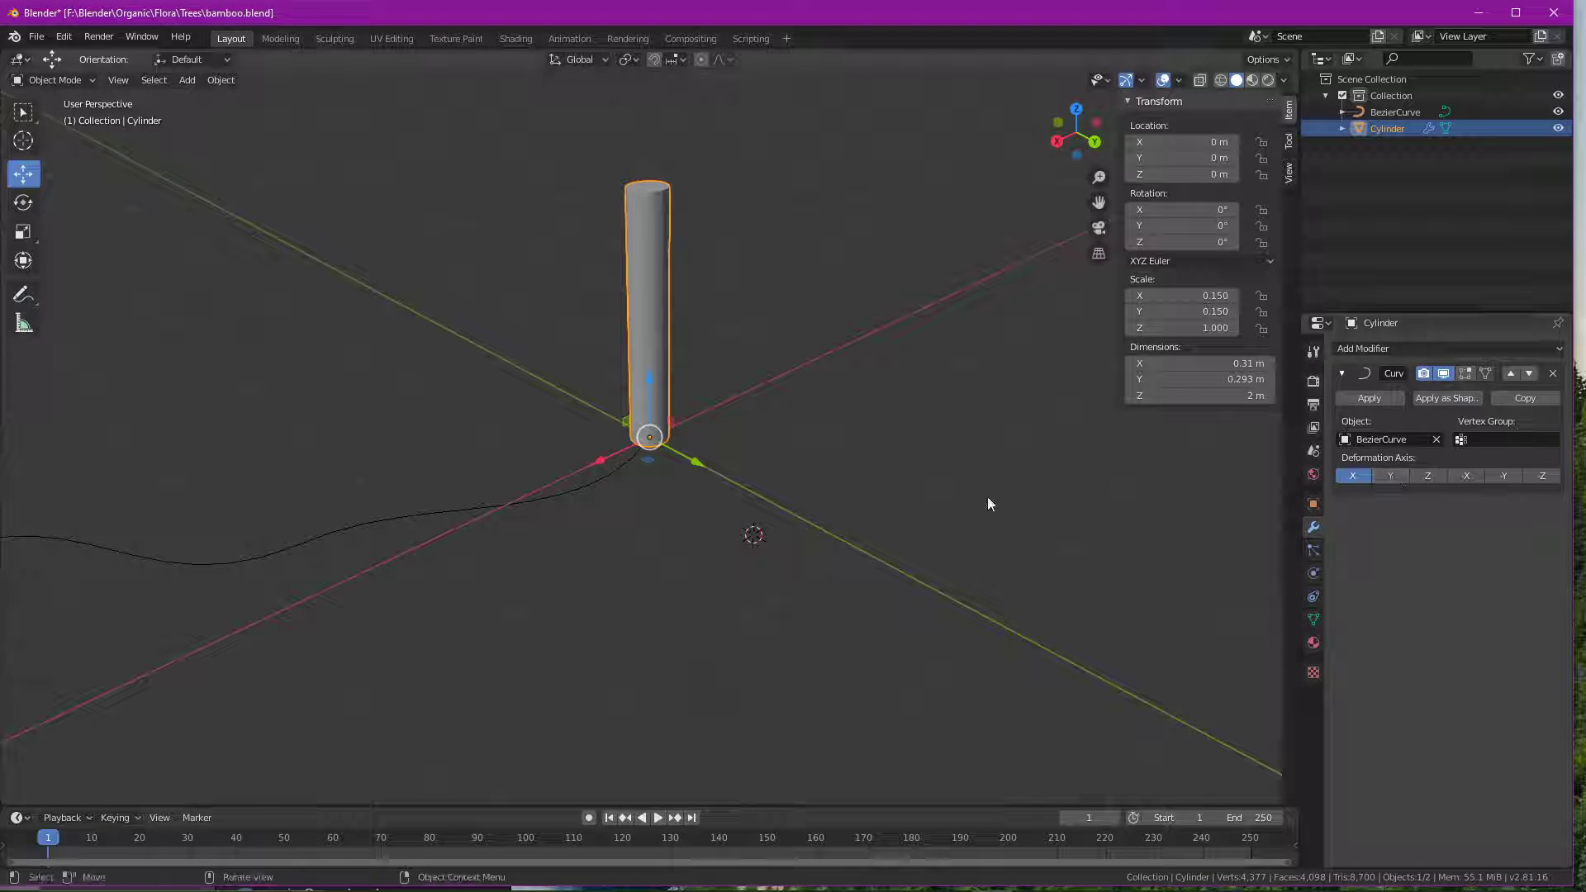
pyautogui.click(1392, 476)
pyautogui.click(1414, 481)
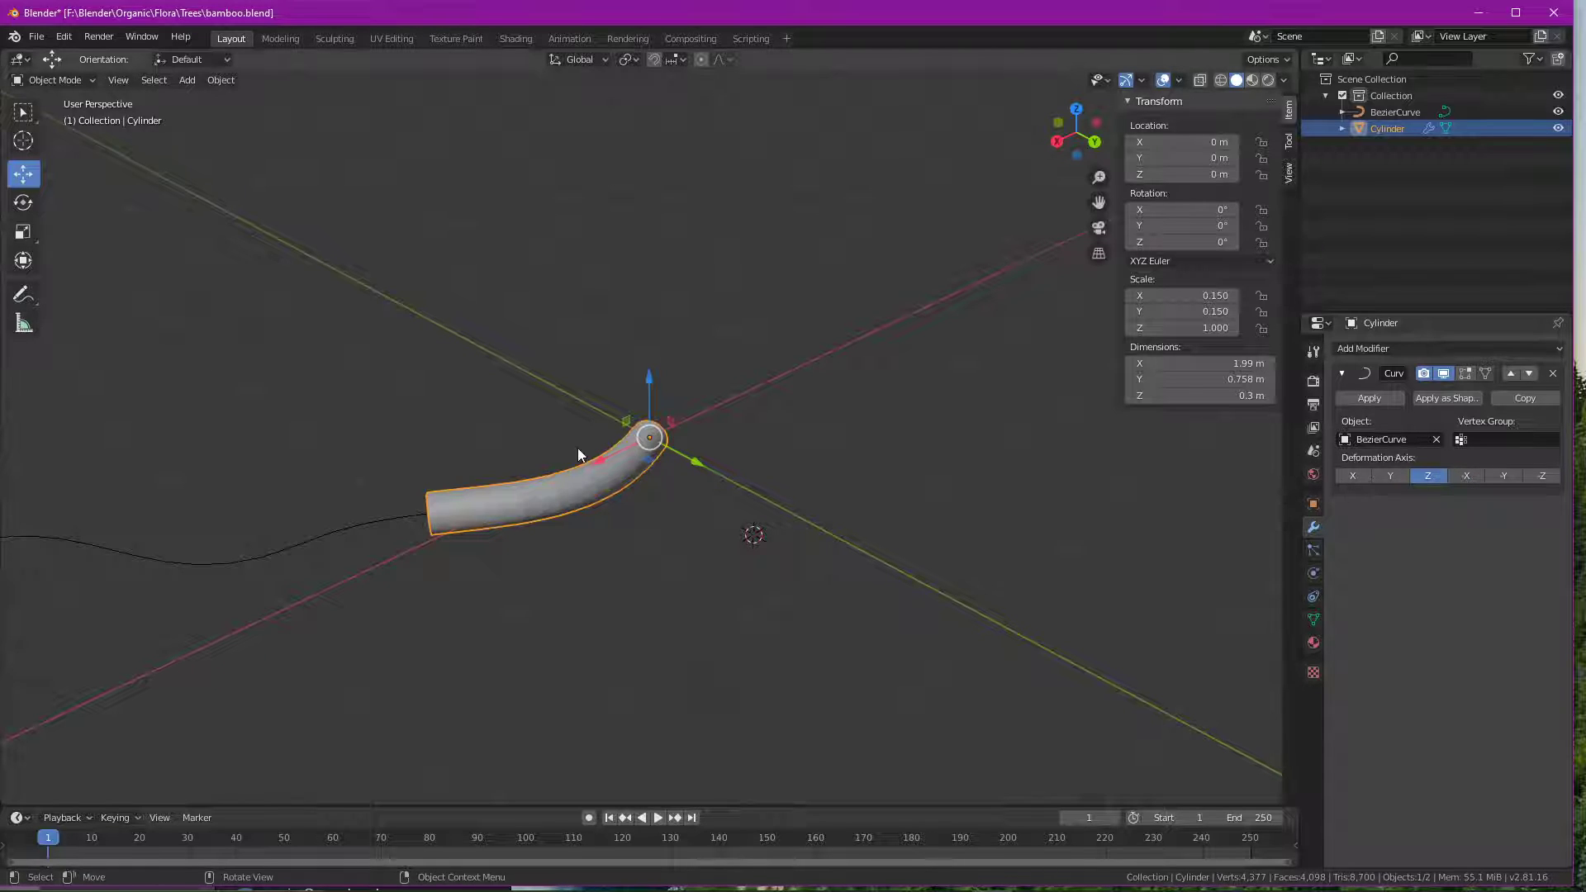
# - Try moving the cylinder and the curve, undoing each move to keep the curve at 0 m
pyautogui.moveTo(608, 463); pyautogui.dragTo(604, 473)
pyautogui.hotkey('ctrl', 'z')
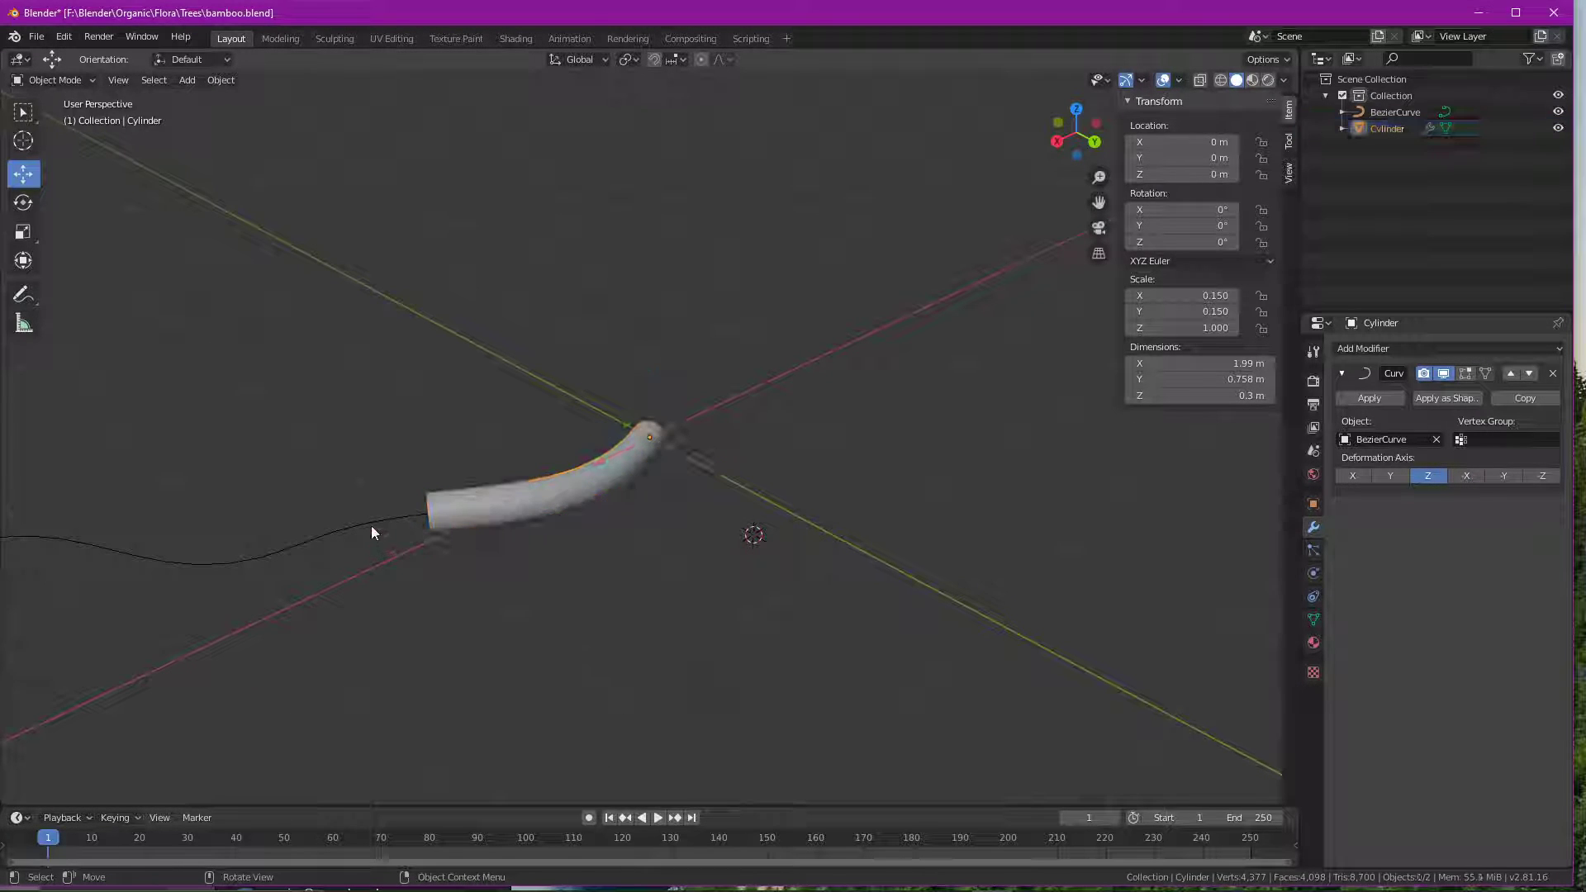
pyautogui.click(372, 532)
pyautogui.scroll(-2, 452, 583)
pyautogui.moveTo(597, 464); pyautogui.dragTo(718, 474)
pyautogui.hotkey('ctrl', 'z')
pyautogui.hotkey('ctrl', 'z')
# - Shift the curve along Z, reselect the cylinder and start lengthening it along the curve
pyautogui.moveTo(662, 384); pyautogui.dragTo(544, 392)
pyautogui.hotkey('ctrl', 'z')
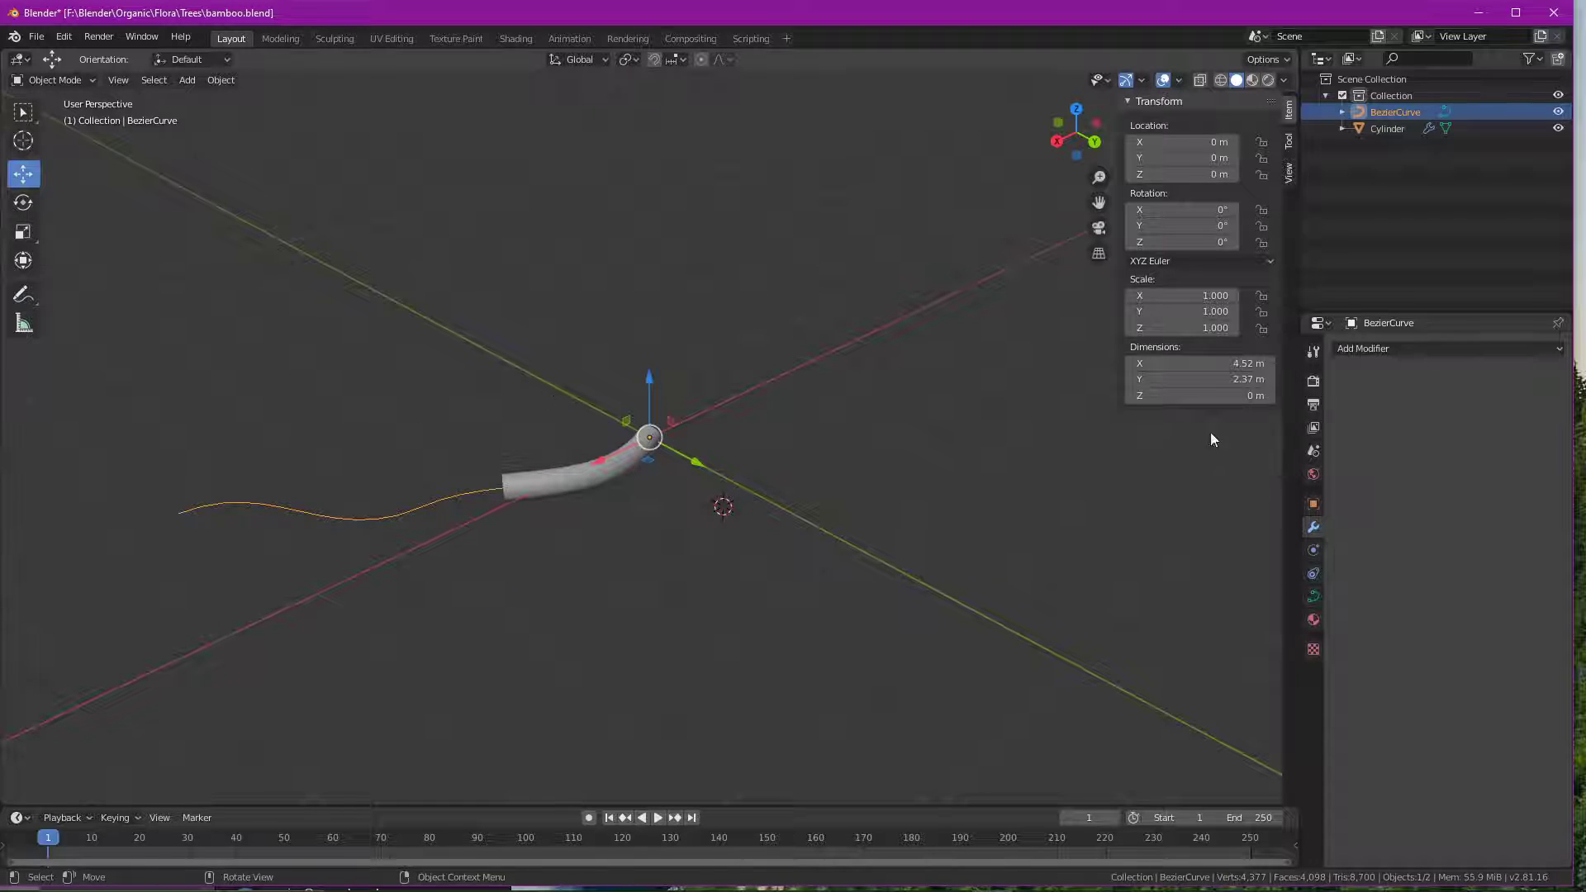
pyautogui.click(546, 496)
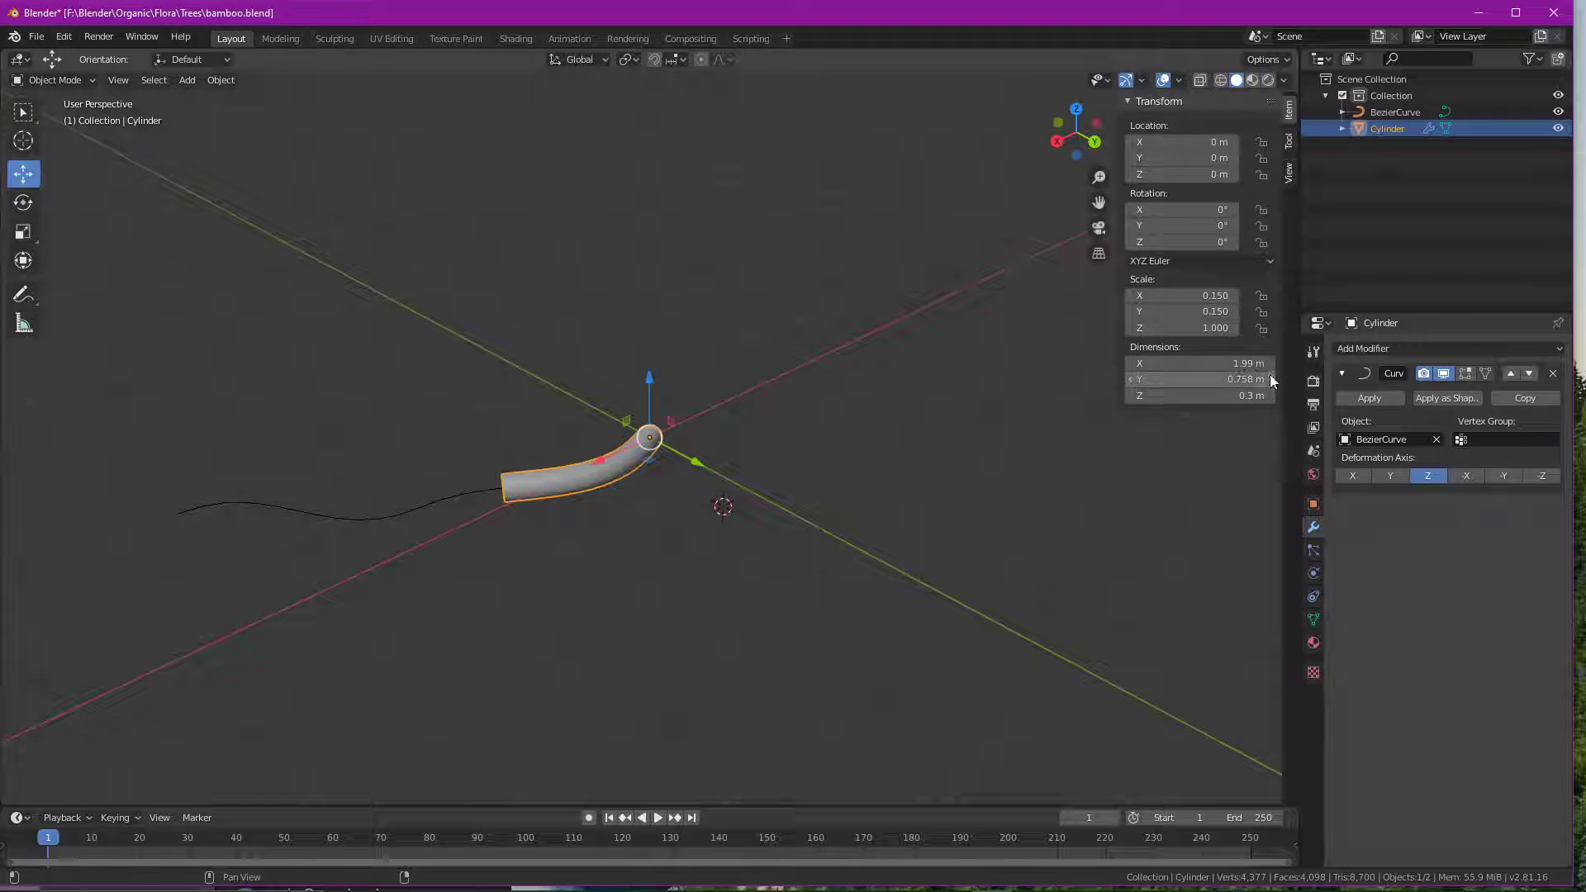
pyautogui.moveTo(1271, 380); pyautogui.dragTo(1271, 379)
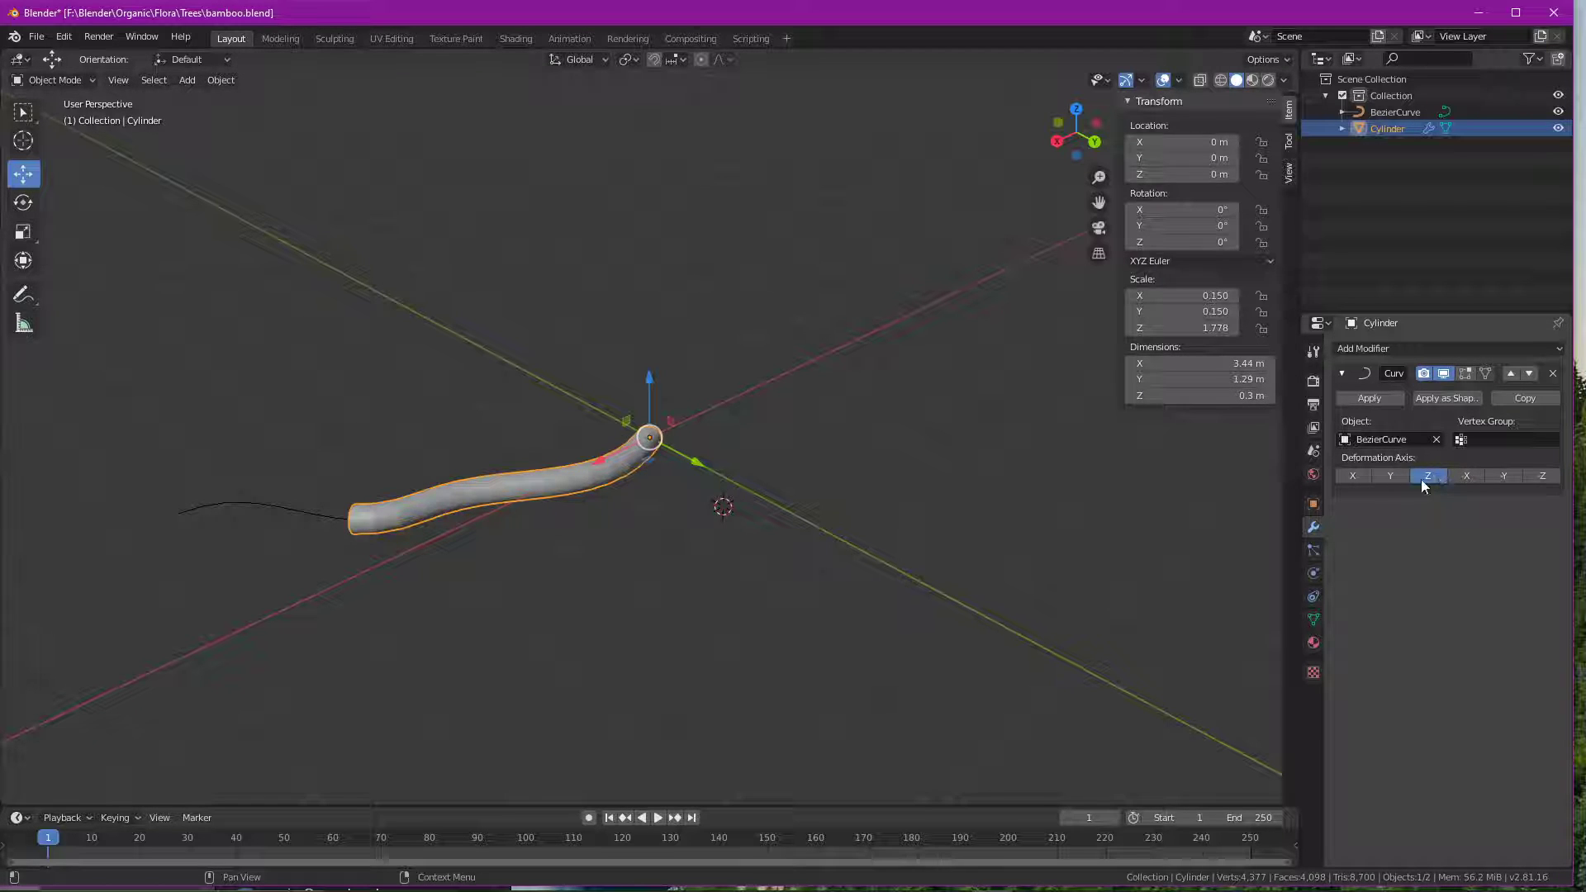
pyautogui.moveTo(1273, 395); pyautogui.dragTo(1273, 395)
# - Overshoot the stretch, undo, then shorten the cylinder through Z scale 3.530 to 2.220
pyautogui.moveTo(340, 490); pyautogui.dragTo(1132, 454, button='middle')
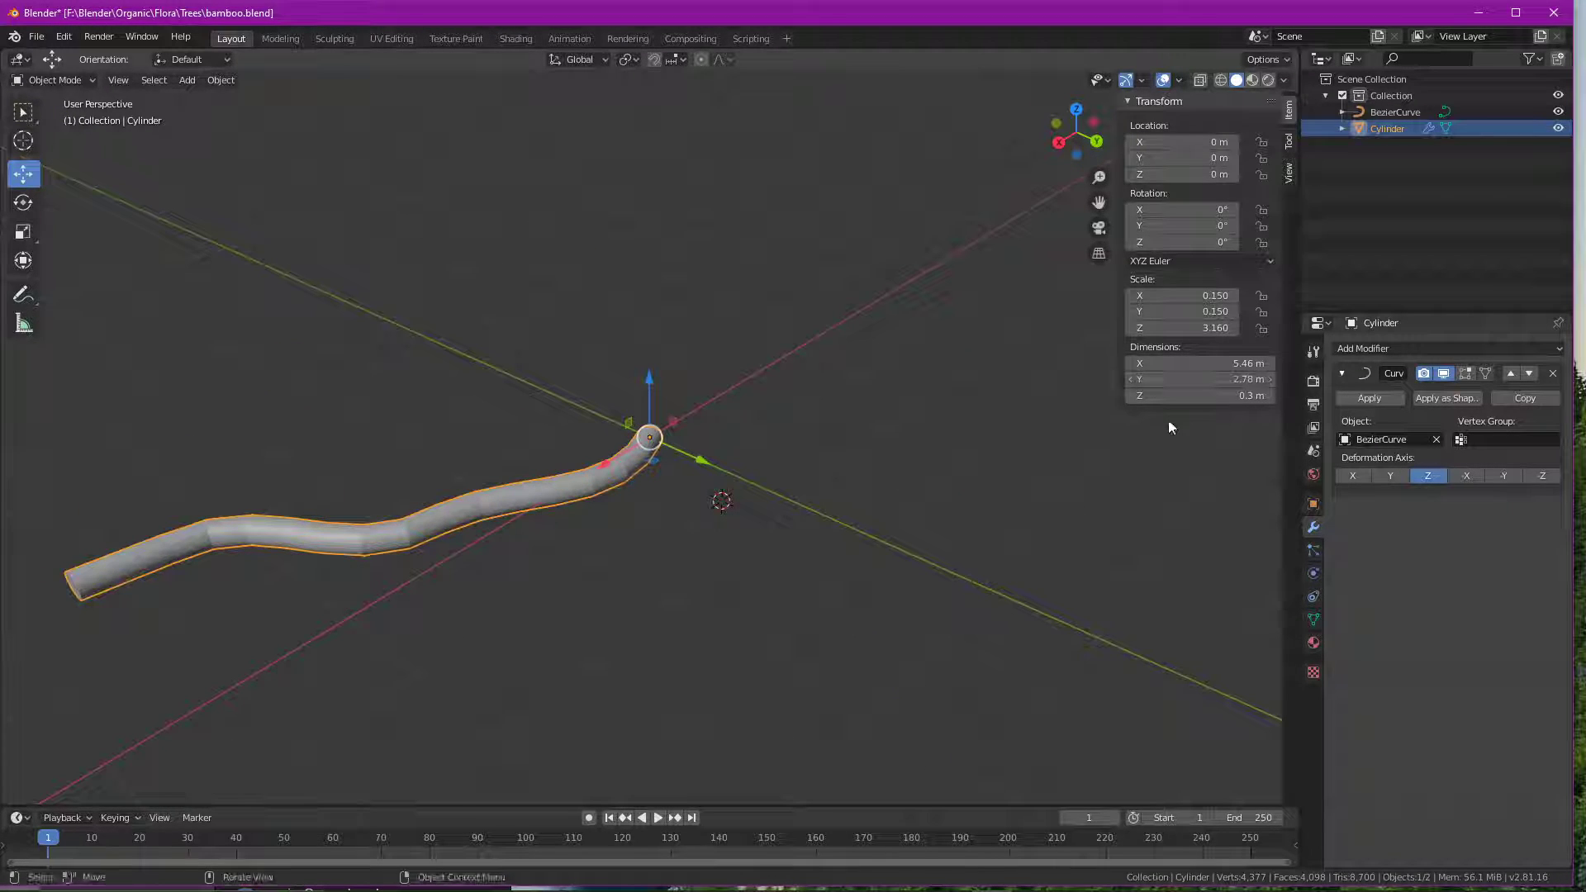
pyautogui.moveTo(1272, 395); pyautogui.dragTo(1265, 399)
pyautogui.hotkey('ctrl', 'z')
pyautogui.moveTo(1108, 413)
pyautogui.mouseDown(button='middle')
pyautogui.moveTo(1008, 418)
pyautogui.moveTo(909, 349)
pyautogui.moveTo(930, 419)
pyautogui.moveTo(1025, 445)
pyautogui.moveTo(1099, 413)
pyautogui.mouseUp(button='middle')
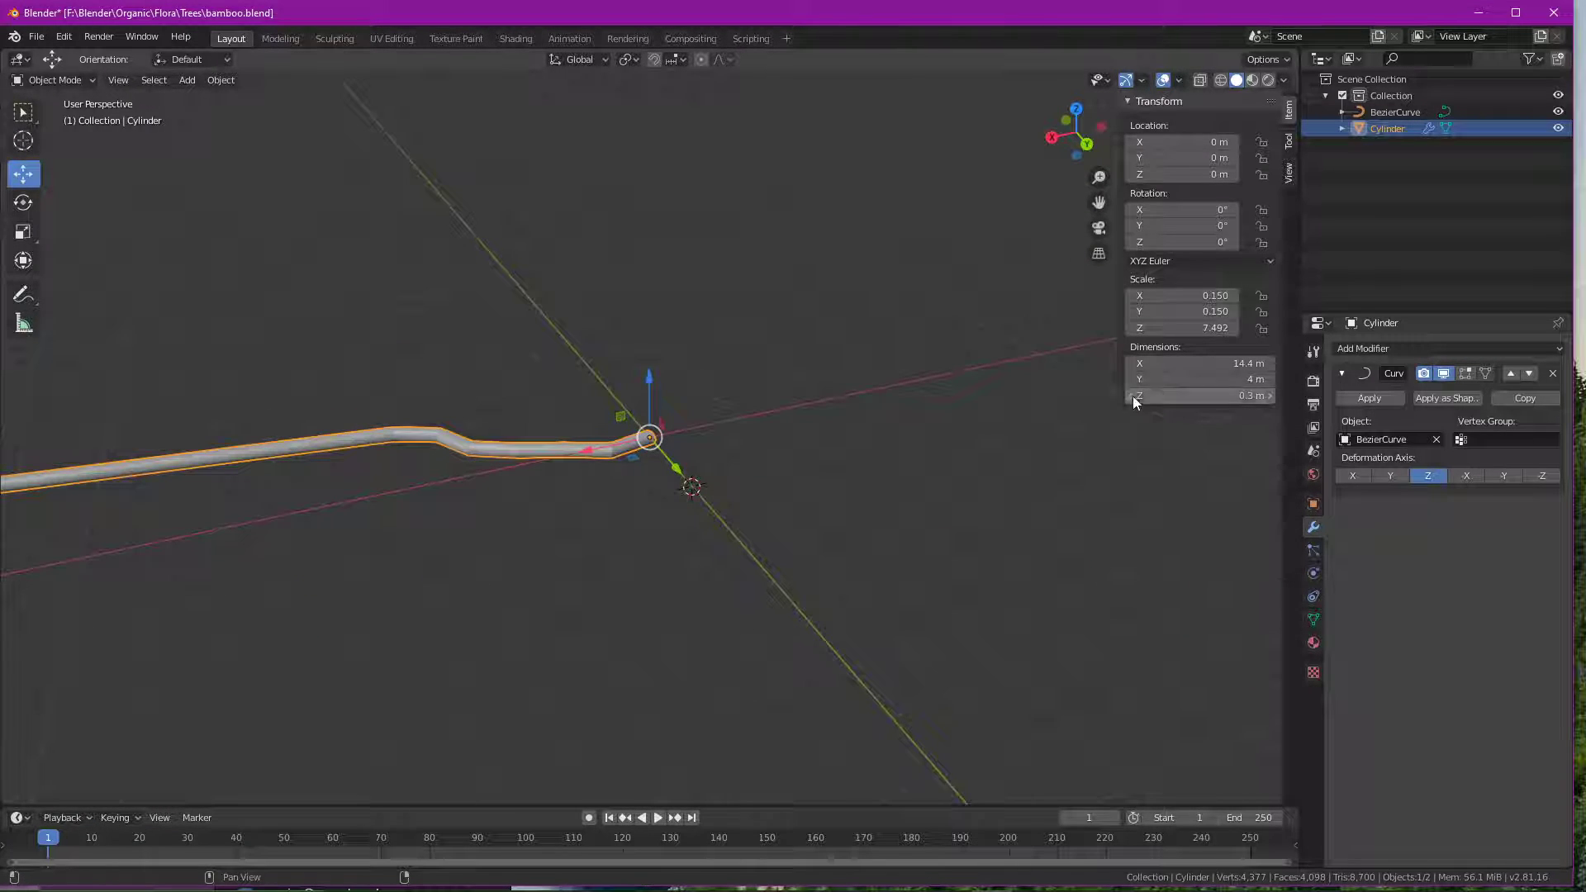
pyautogui.moveTo(1134, 397); pyautogui.dragTo(938, 463)
pyautogui.moveTo(939, 463); pyautogui.dragTo(709, 473, button='middle')
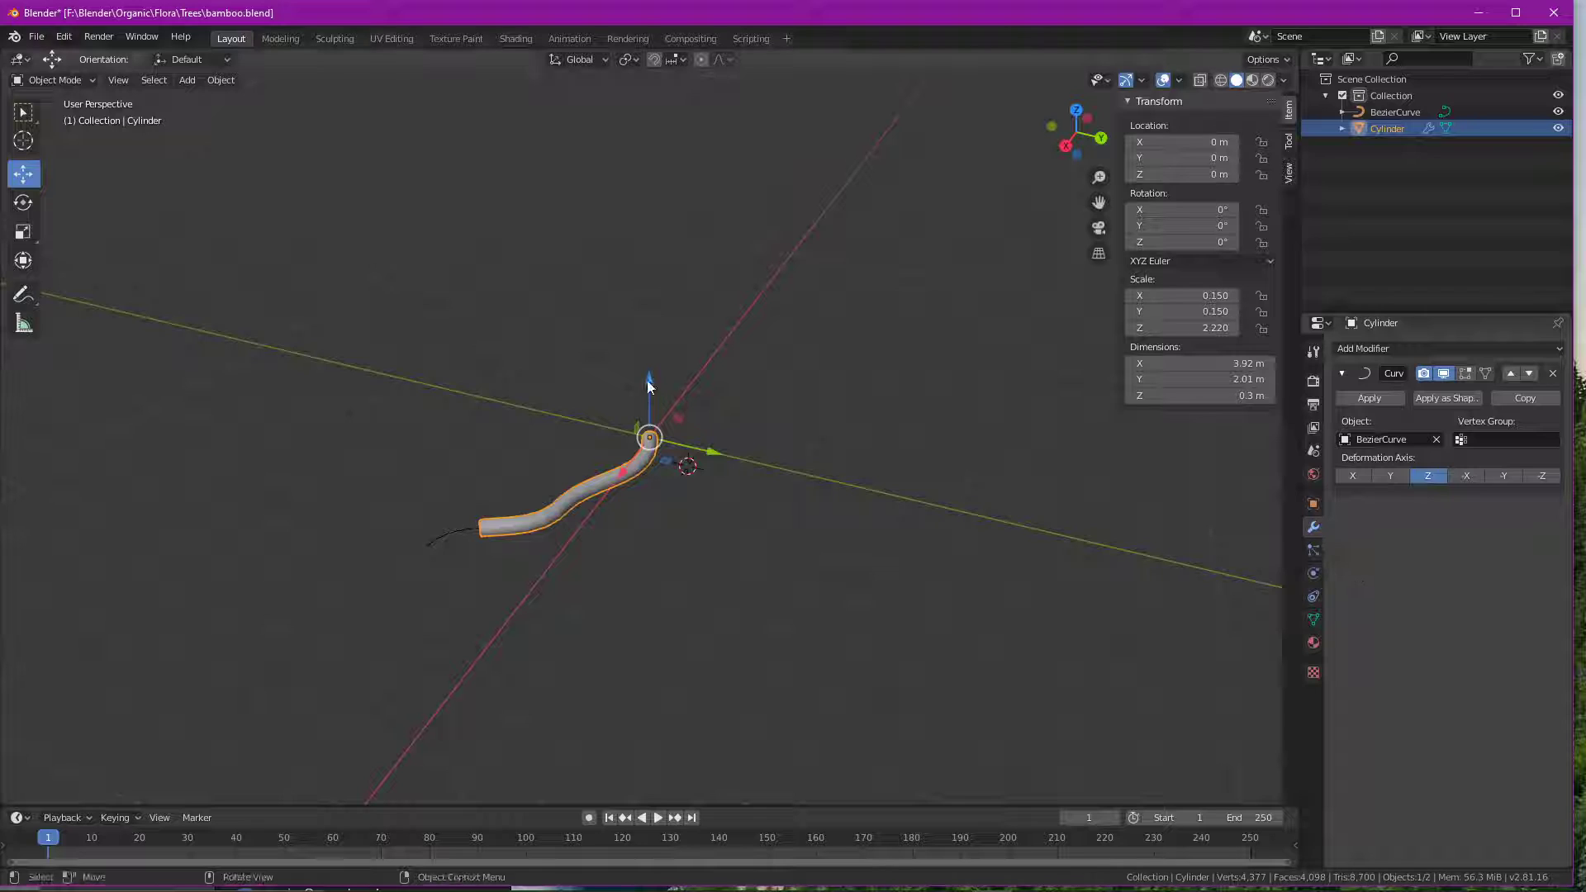
# - Drag the cylinder down along Z to -6.6143 m, beyond the curve's end
pyautogui.moveTo(649, 375); pyautogui.dragTo(760, 502)
pyautogui.moveTo(761, 502); pyautogui.dragTo(777, 414, button='middle')
pyautogui.moveTo(656, 493); pyautogui.dragTo(698, 719)
pyautogui.moveTo(771, 488); pyautogui.dragTo(609, 395, button='middle')
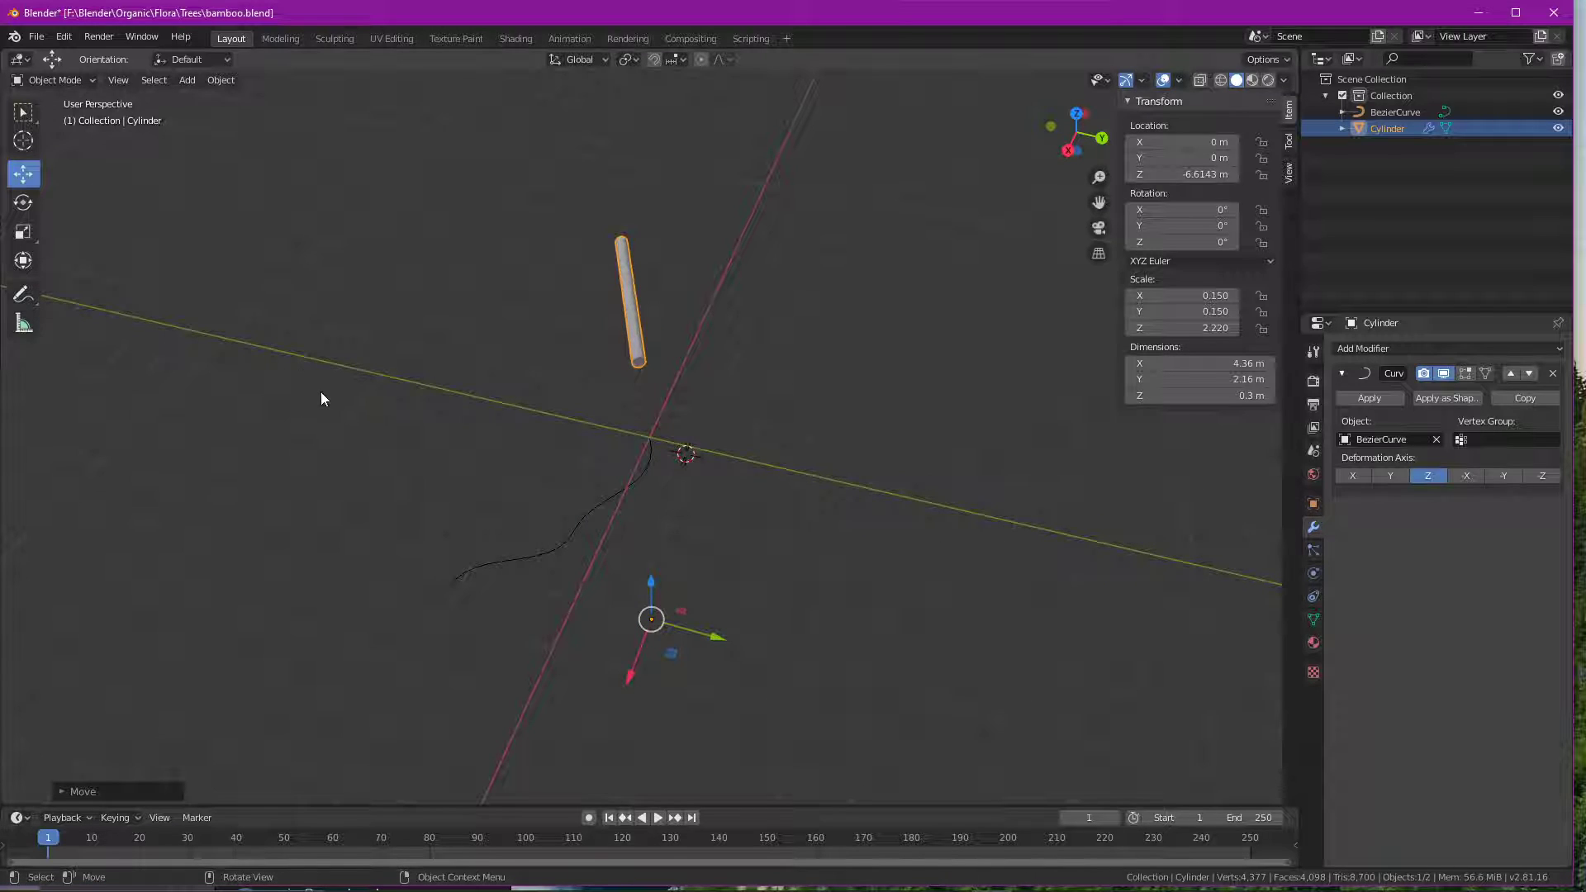
# - Toggle into Edit Mode and back, then slide the cylinder up along Z
pyautogui.press('Tab')
pyautogui.moveTo(753, 616); pyautogui.dragTo(707, 684, button='middle')
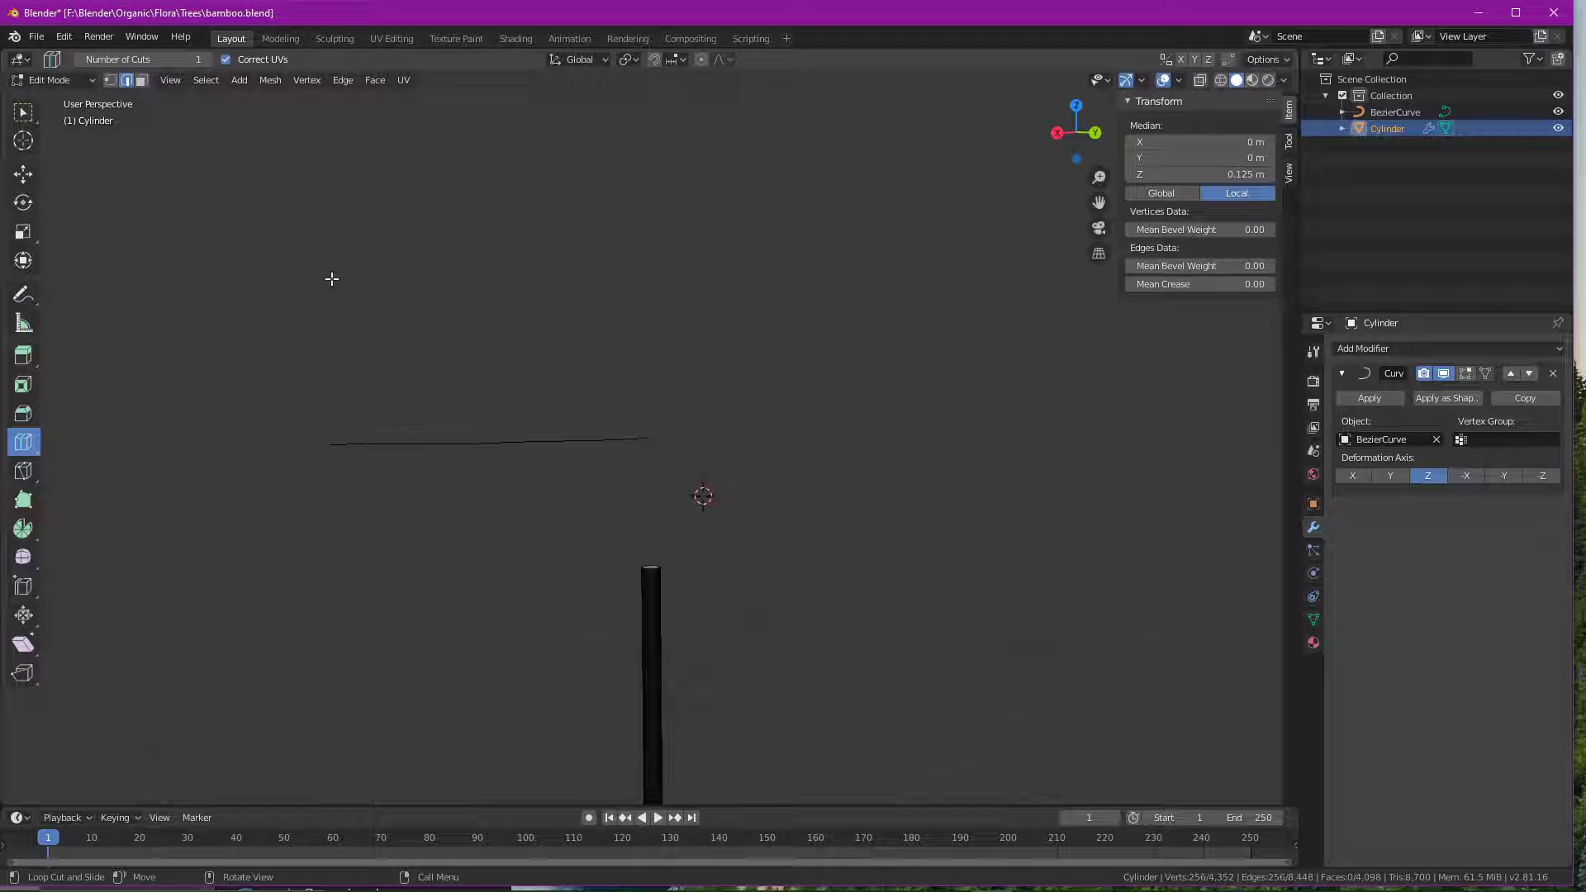
pyautogui.press('Tab')
pyautogui.moveTo(461, 375); pyautogui.dragTo(798, 537, button='middle')
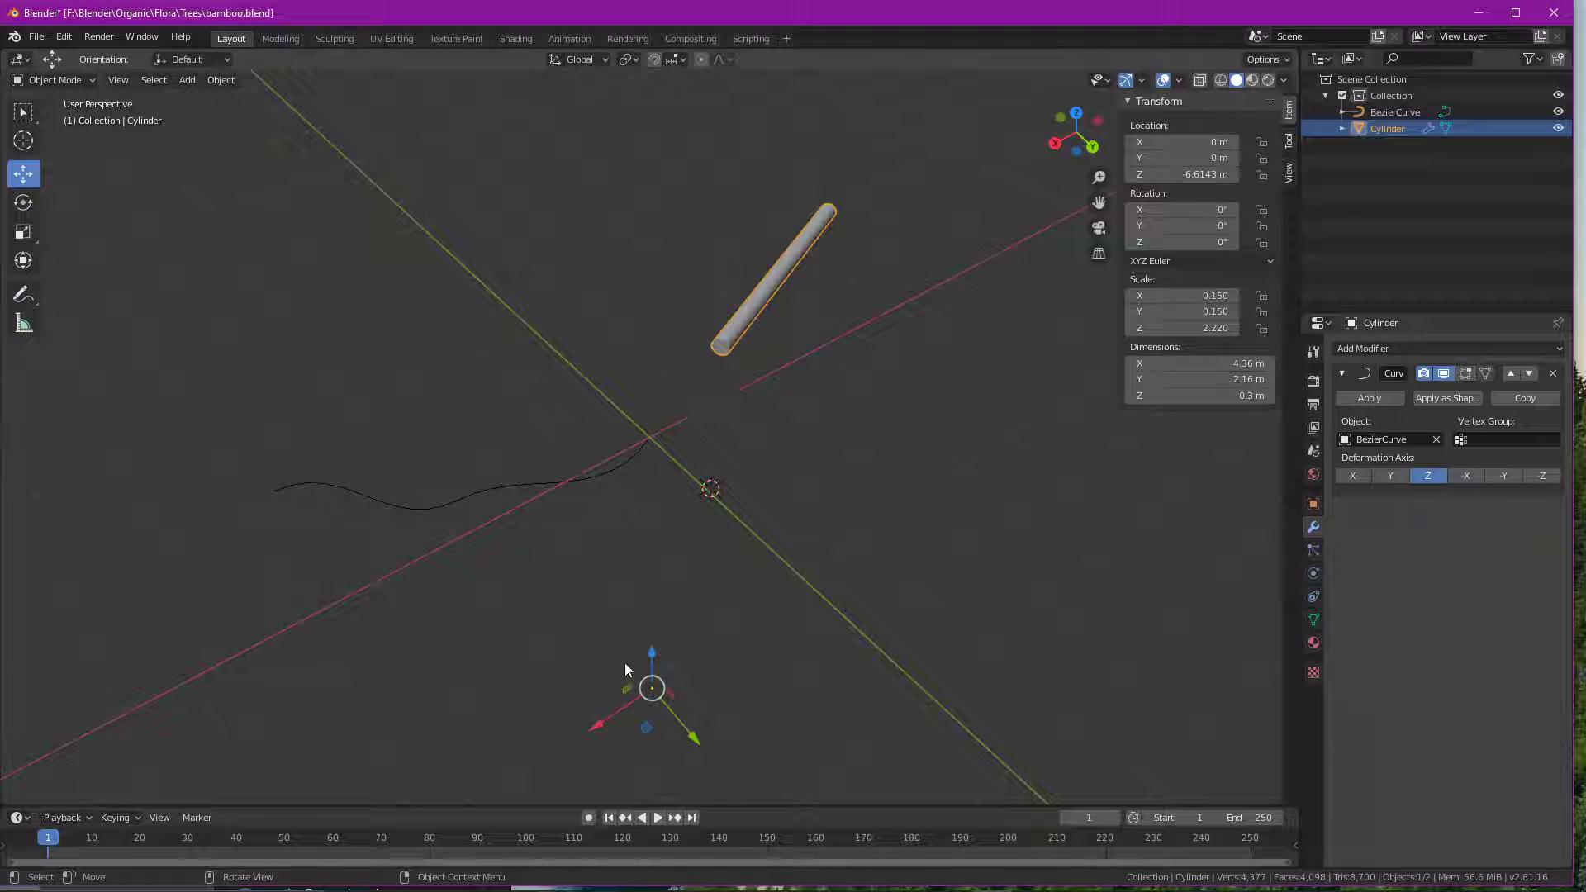
pyautogui.press('g')
pyautogui.press('z')
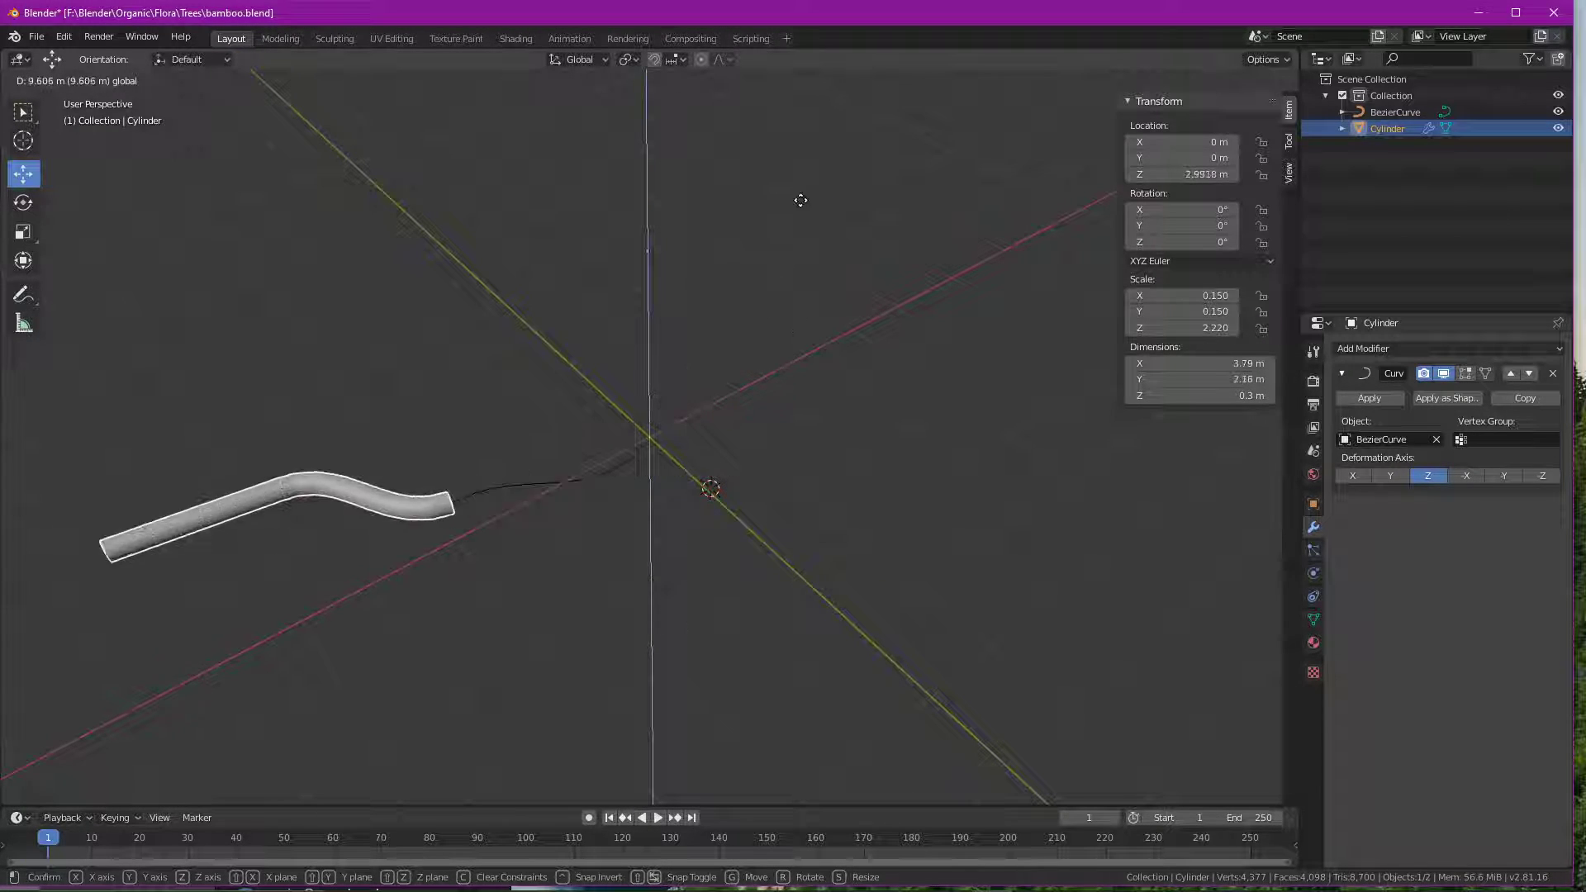
pyautogui.click(740, 319)
# - Slide the cylinder down along Z to -3.4221 m so it stands upright
pyautogui.moveTo(287, 589); pyautogui.dragTo(386, 524, button='middle')
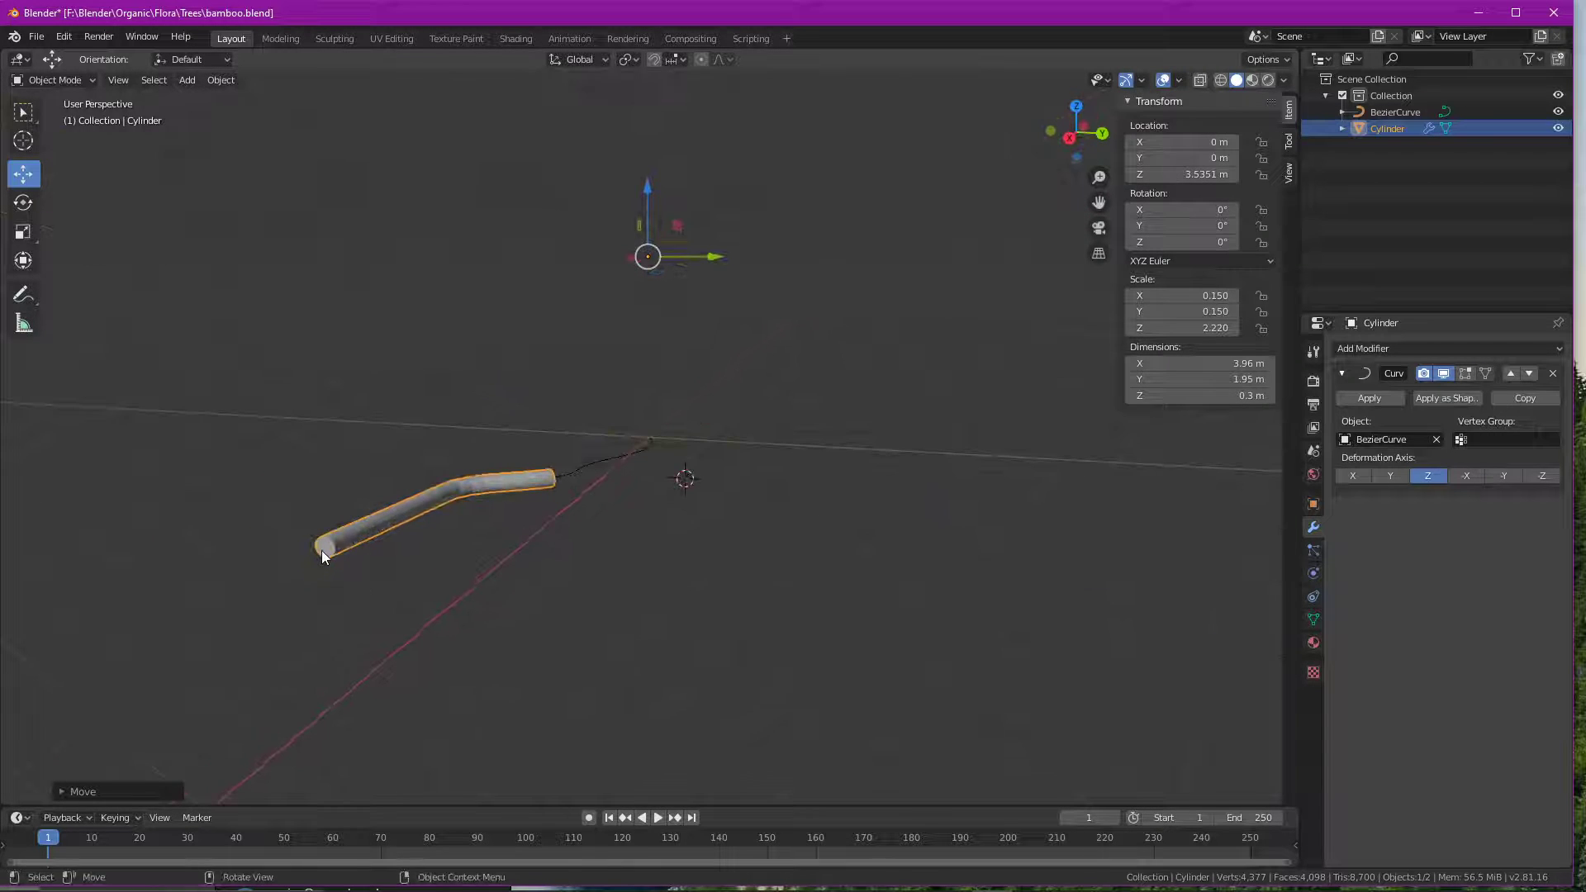
pyautogui.moveTo(519, 482); pyautogui.dragTo(626, 289, button='middle')
pyautogui.moveTo(645, 198); pyautogui.dragTo(706, 355)
pyautogui.moveTo(707, 356); pyautogui.dragTo(624, 344, button='middle')
pyautogui.moveTo(649, 346); pyautogui.dragTo(643, 500)
# - Select all the cylinder's vertices in Edit Mode, then return to Object Mode
pyautogui.press('Tab')
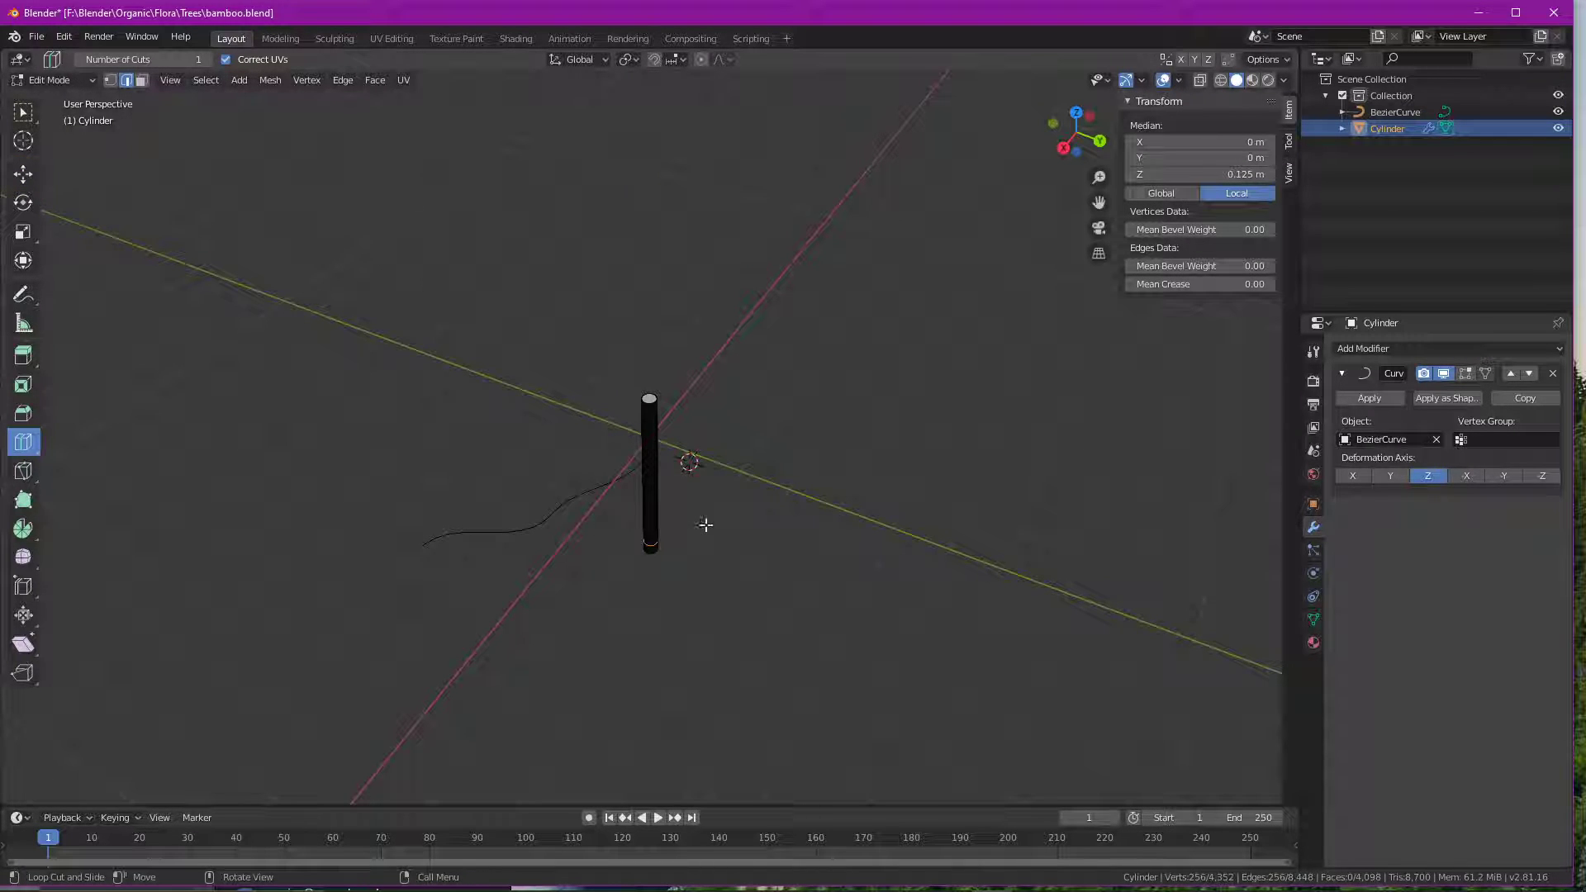
pyautogui.press('a')
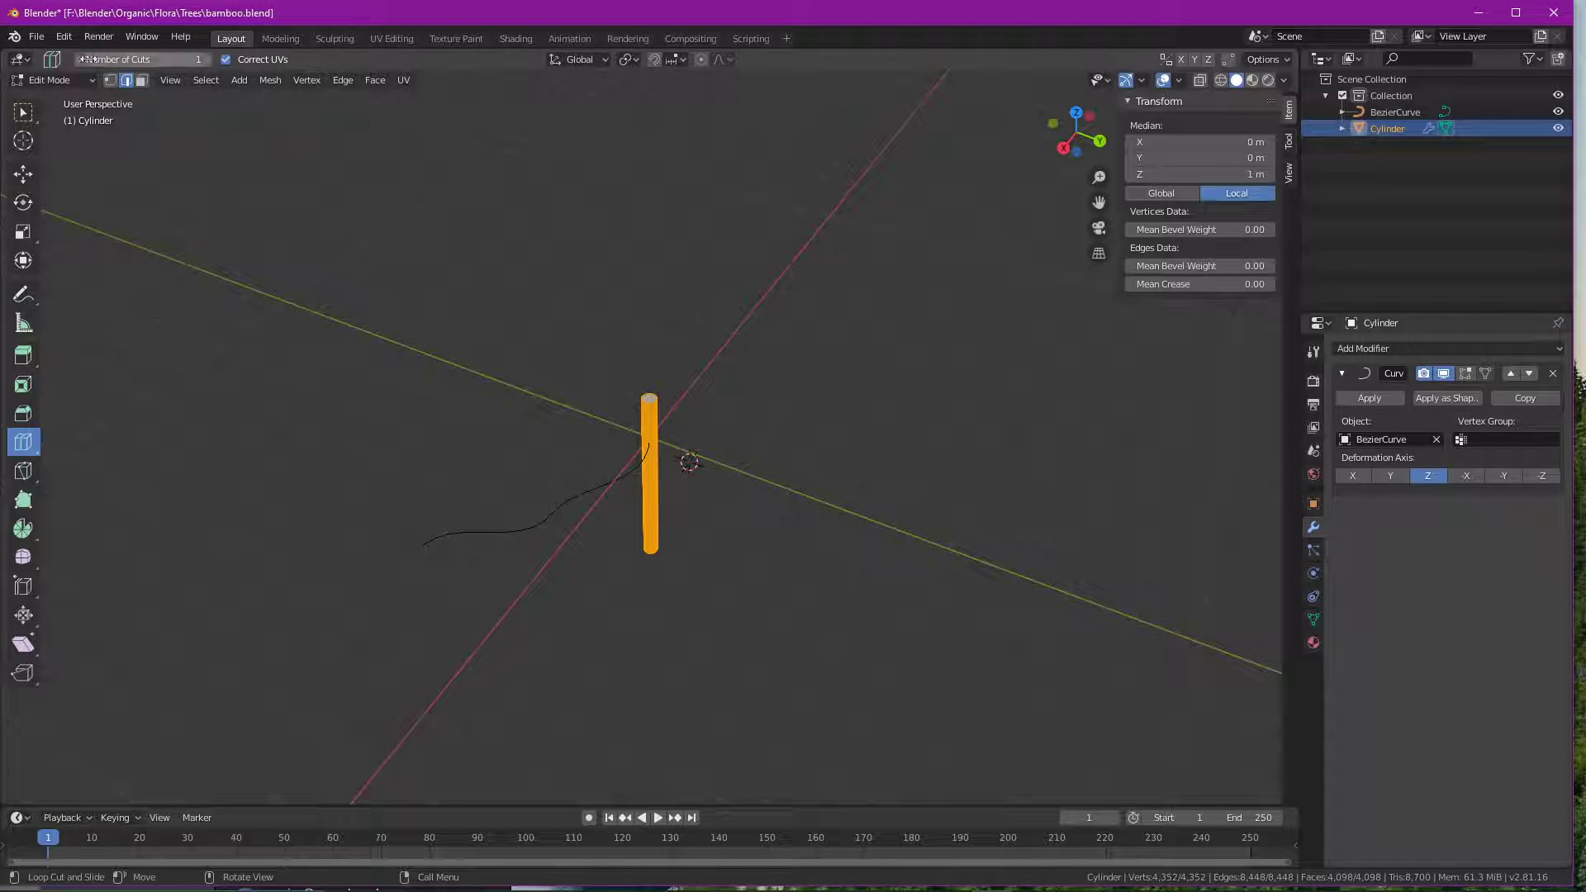
pyautogui.click(61, 81)
pyautogui.click(51, 97)
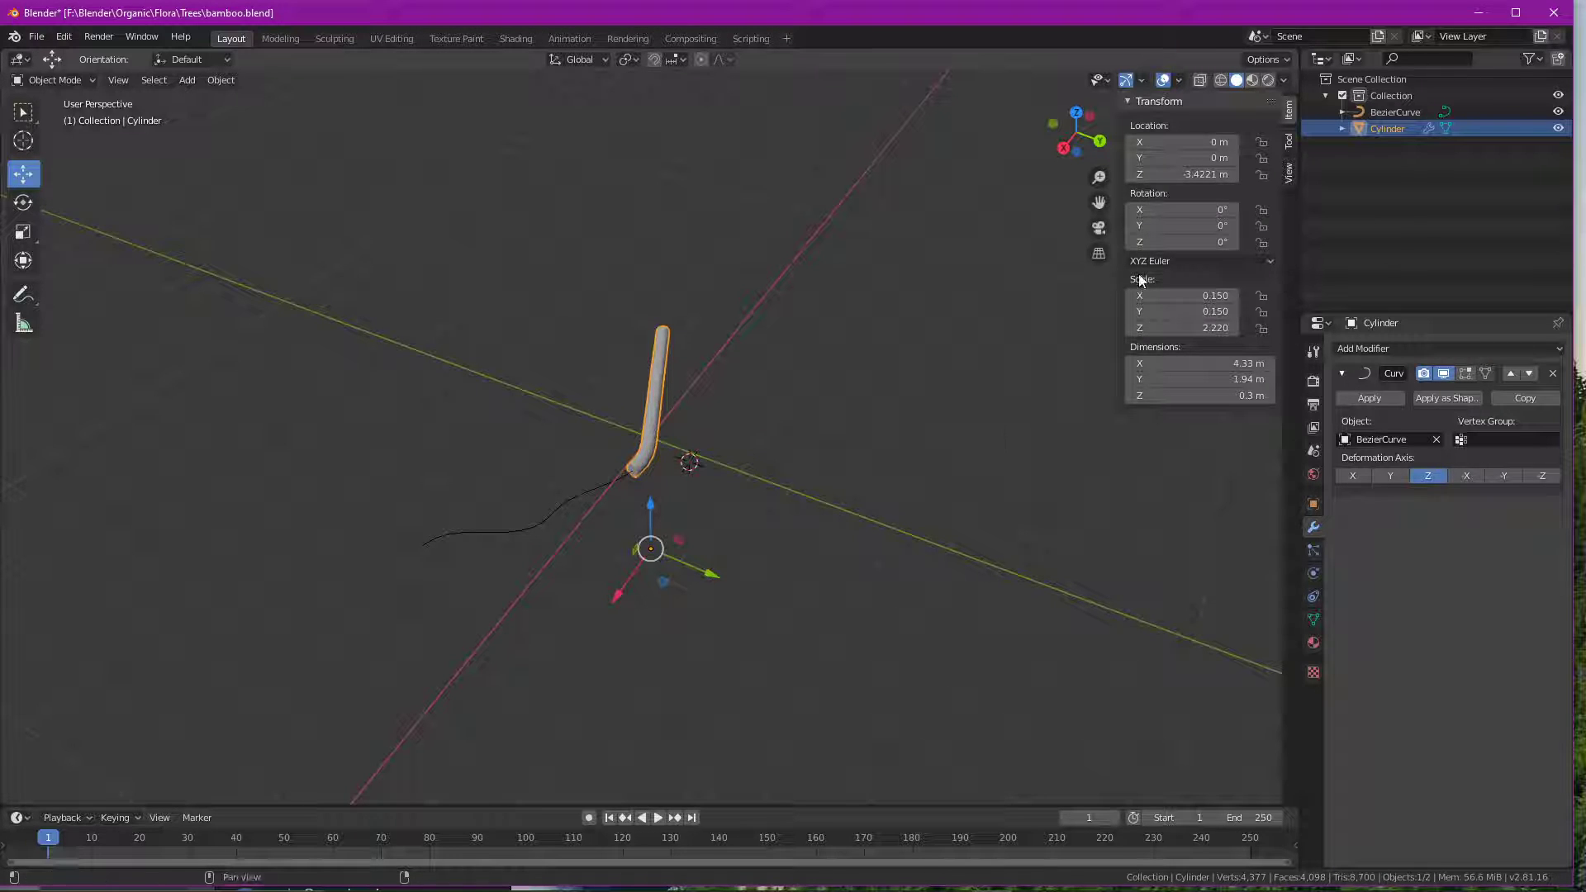
# - Set the cylinder's Rotation Y to 90° and the Curve modifier's deformation axis to X
pyautogui.click(1181, 226)
pyautogui.write('90')
pyautogui.press('Return')
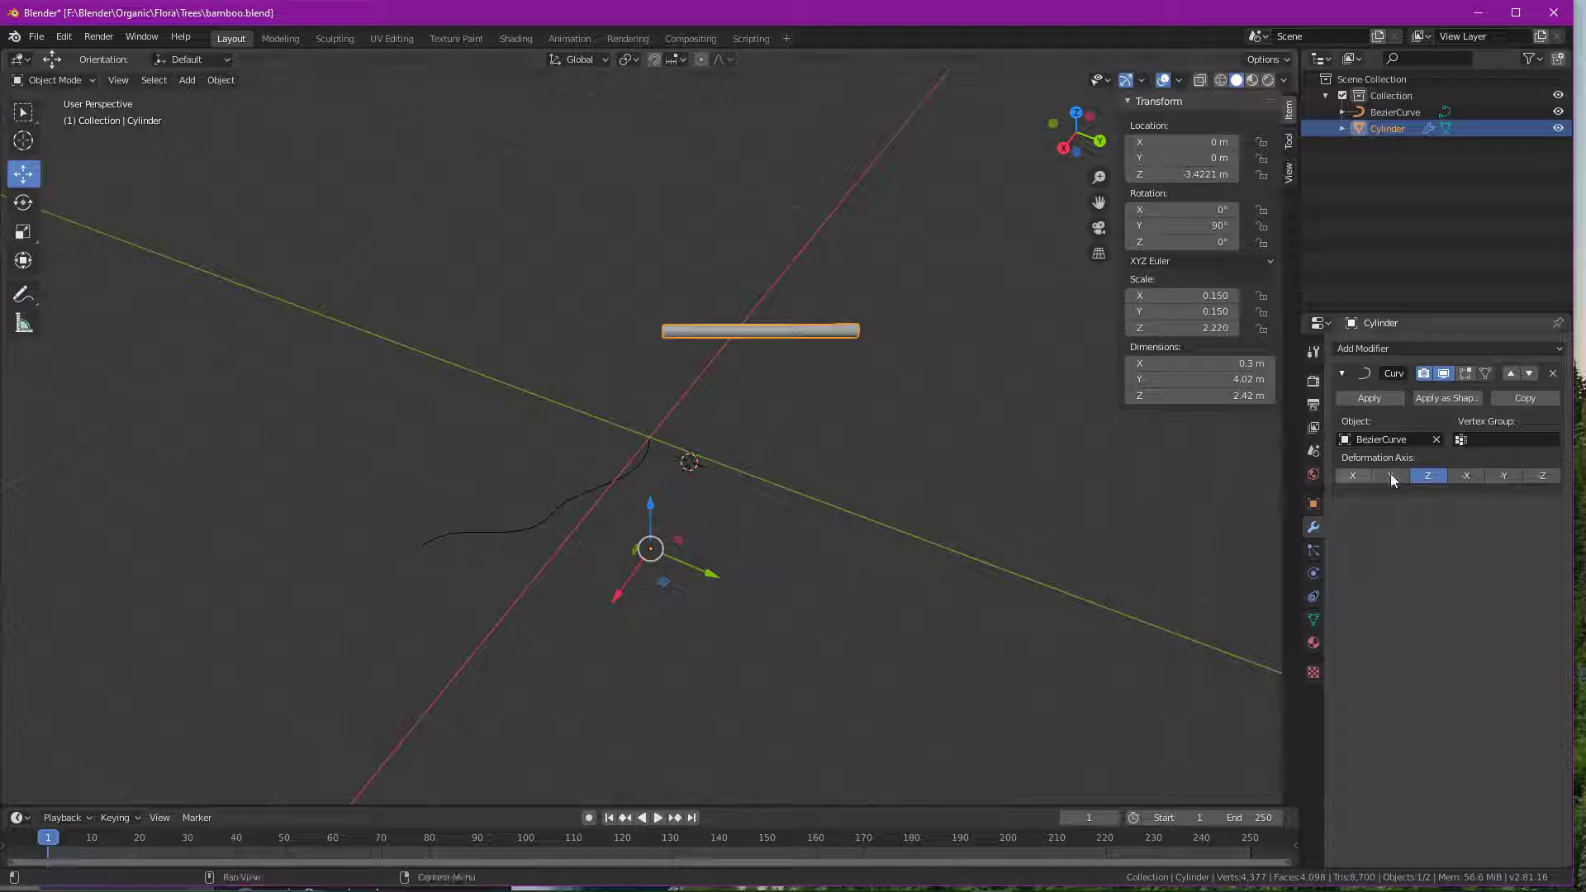
pyautogui.click(1397, 476)
pyautogui.click(1368, 476)
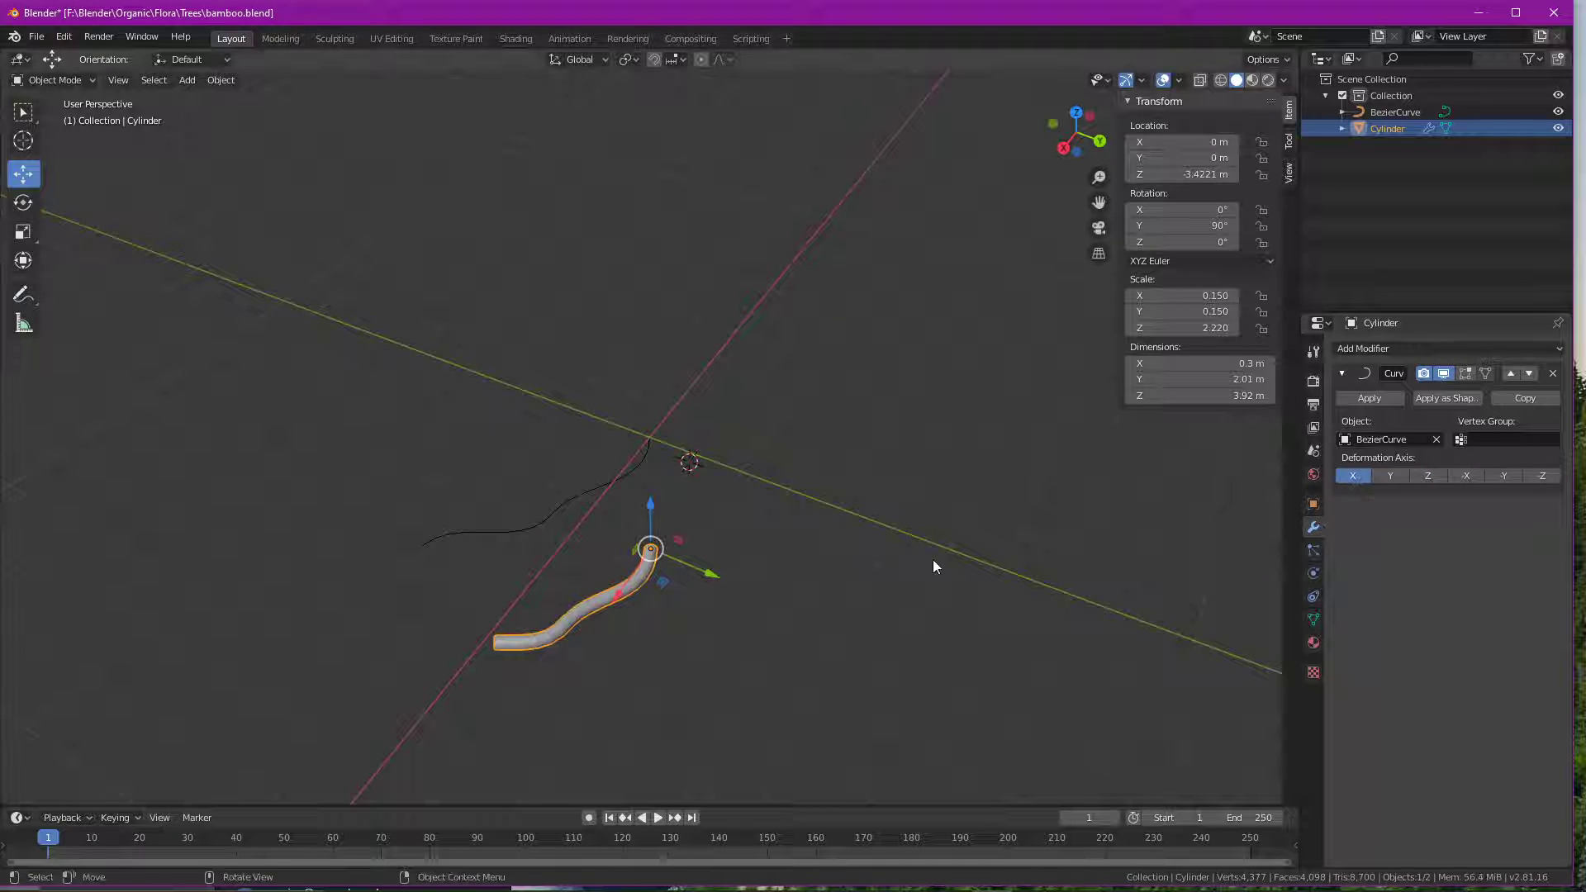
# - Slide the cylinder along Z, passing -1.6106 m, and settle it at -3.2497 m
pyautogui.moveTo(935, 567); pyautogui.dragTo(769, 574, button='middle')
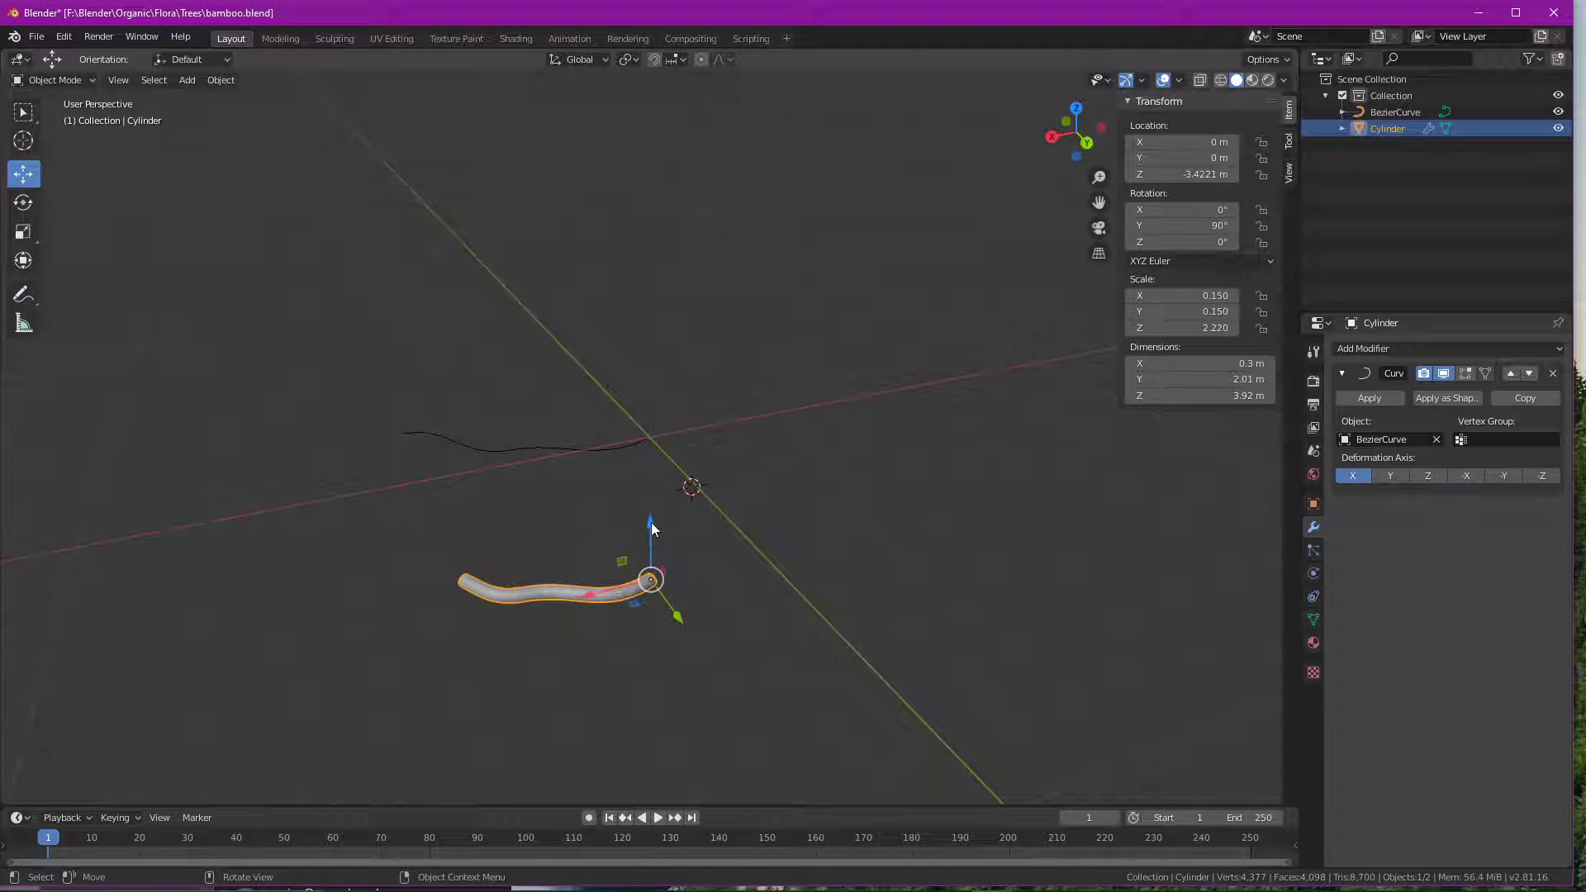
pyautogui.moveTo(652, 529); pyautogui.dragTo(675, 456)
pyautogui.click(636, 451)
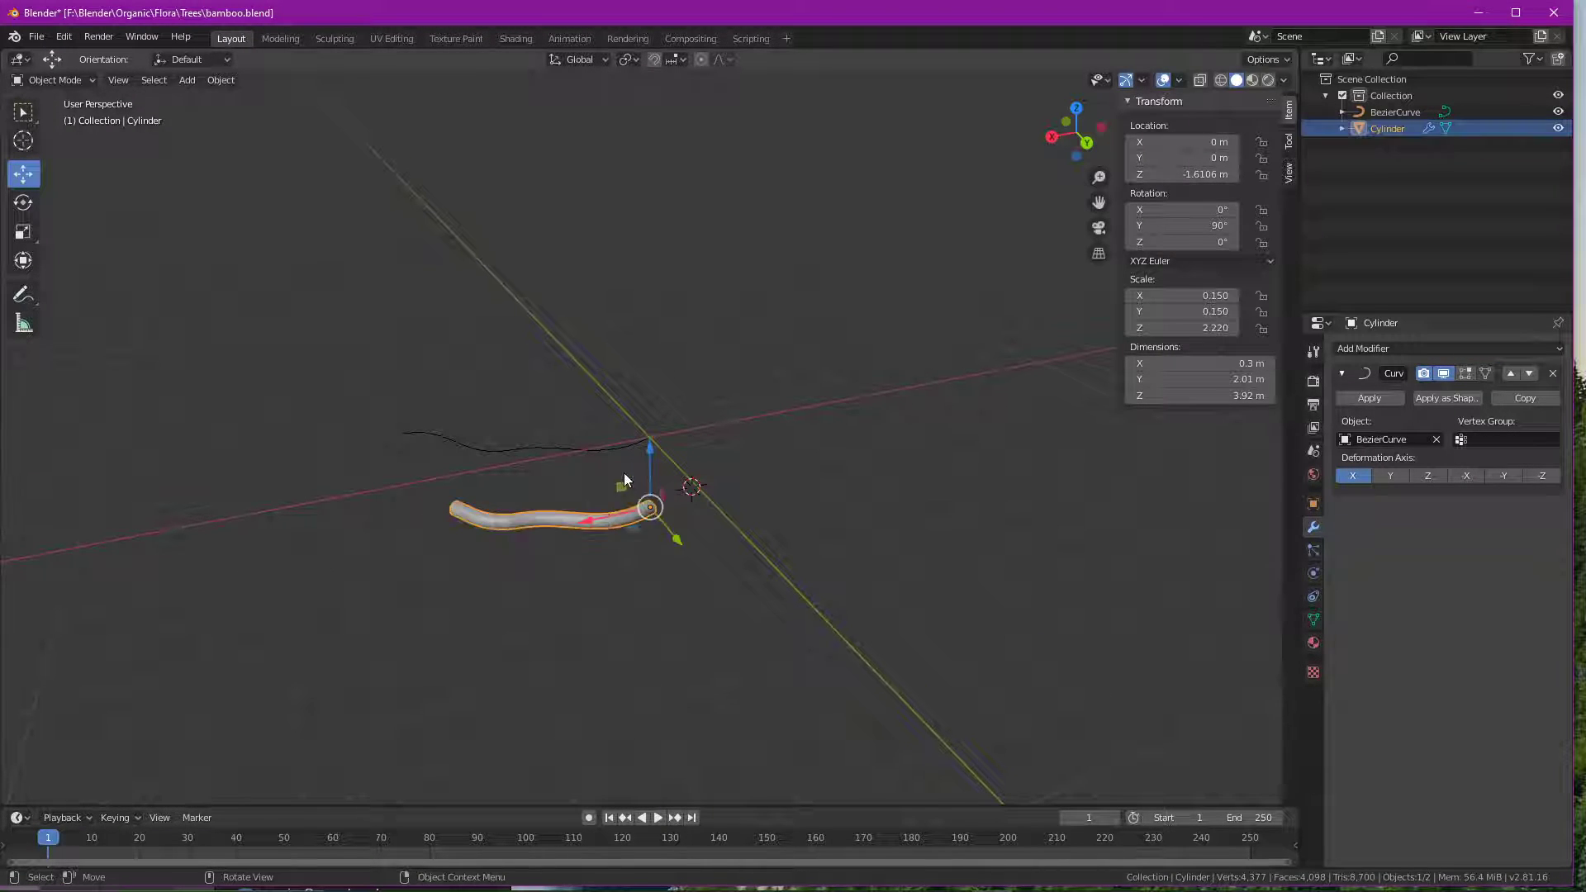
pyautogui.moveTo(626, 471); pyautogui.dragTo(495, 510)
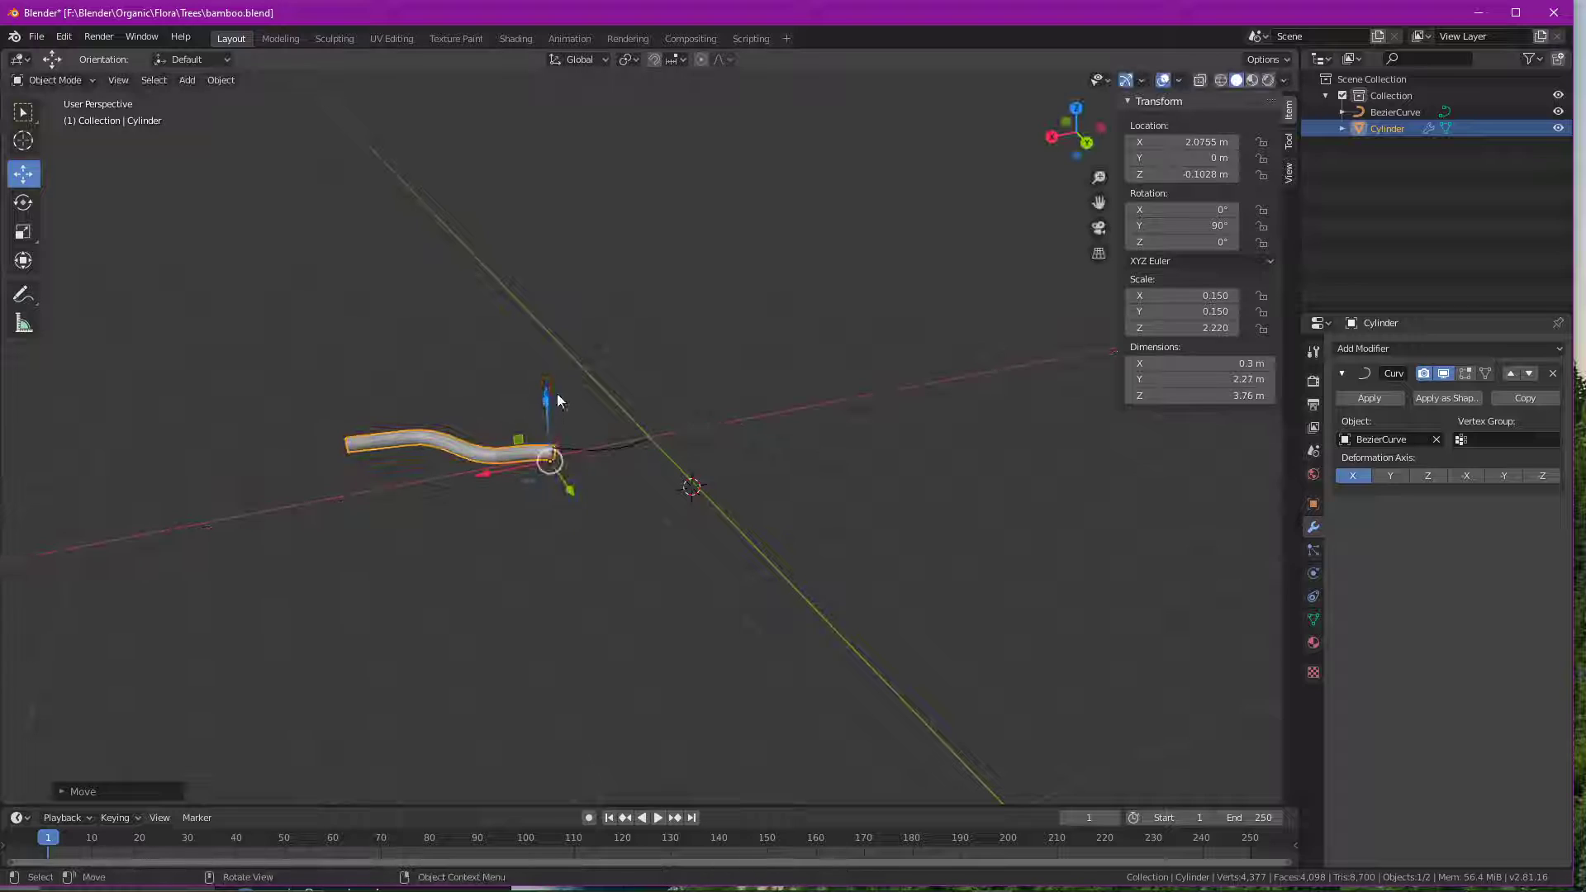
pyautogui.moveTo(557, 400); pyautogui.dragTo(705, 655)
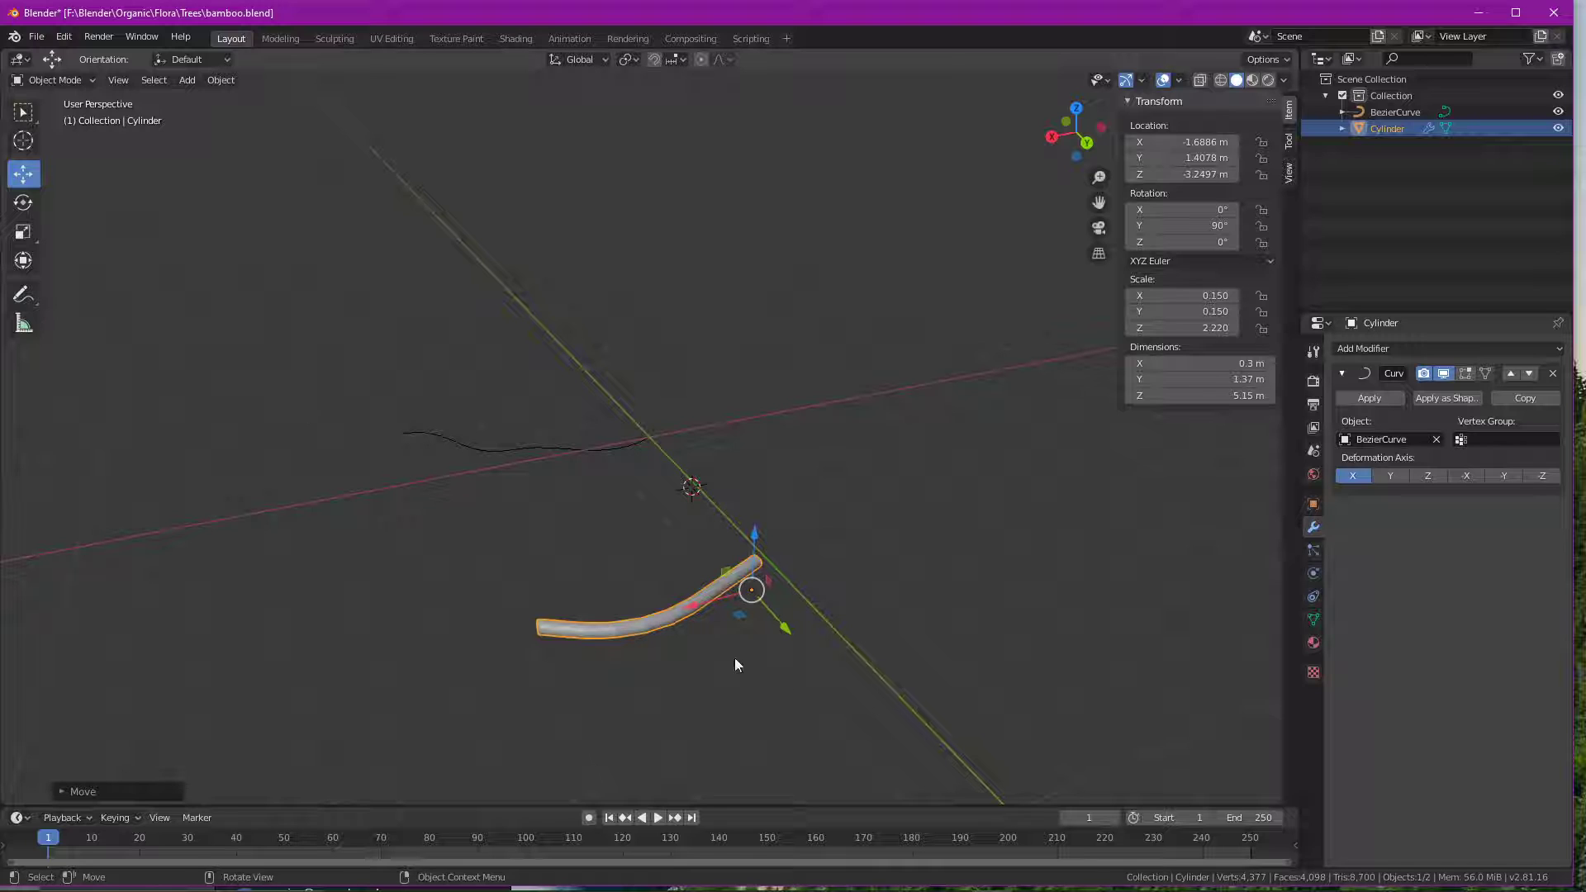
# - Raise the cylinder along Z to 0.37744 m
pyautogui.scroll(3, 664, 587)
pyautogui.moveTo(664, 587); pyautogui.dragTo(627, 725, button='middle')
pyautogui.scroll(-4, 746, 681)
pyautogui.moveTo(747, 681); pyautogui.dragTo(677, 560, button='middle')
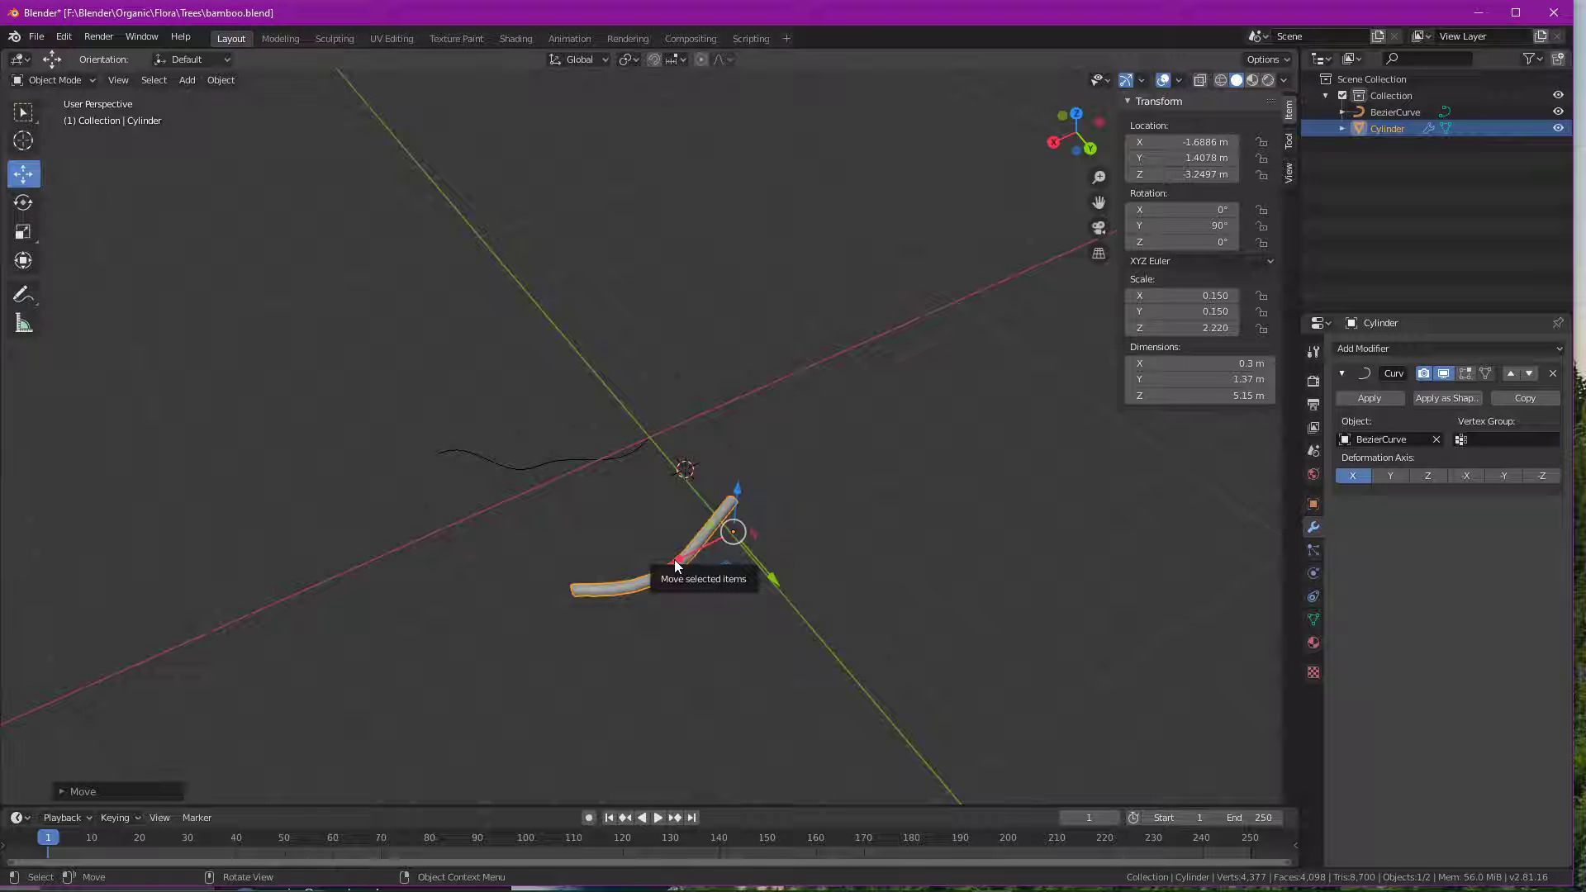
pyautogui.moveTo(675, 558); pyautogui.dragTo(729, 389)
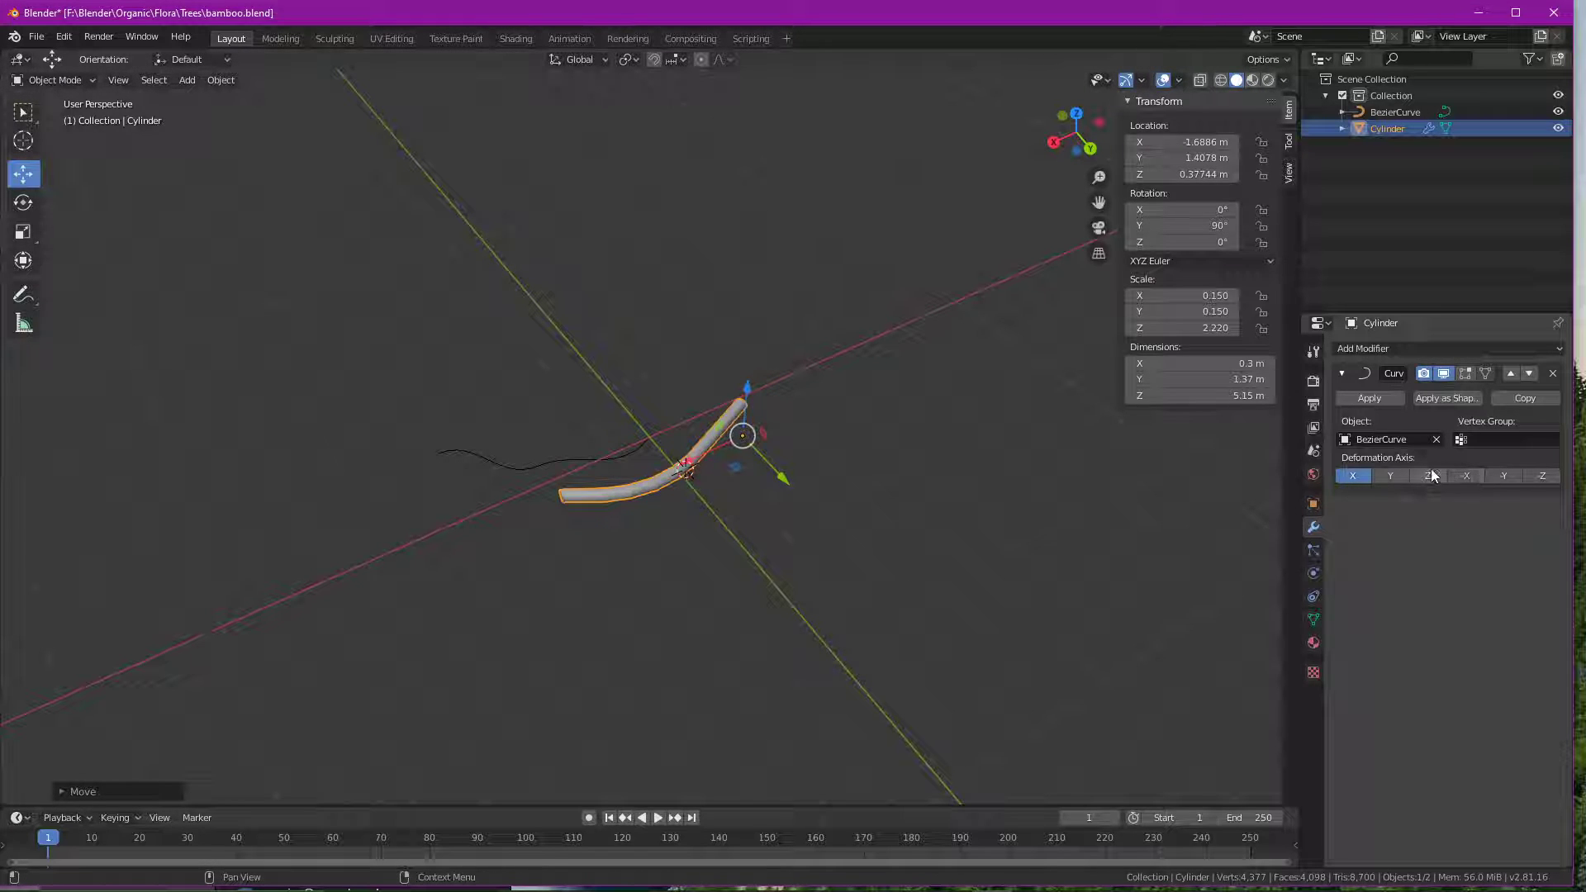
pyautogui.click(668, 432)
pyautogui.moveTo(668, 432); pyautogui.dragTo(790, 577, button='middle')
# - Undo the rotation and axis change, slide the cylinder up to about Z 4.9 m, select the curve
pyautogui.hotkey('ctrl', 'z')
pyautogui.hotkey('ctrl', 'z')
pyautogui.hotkey('ctrl', 'z')
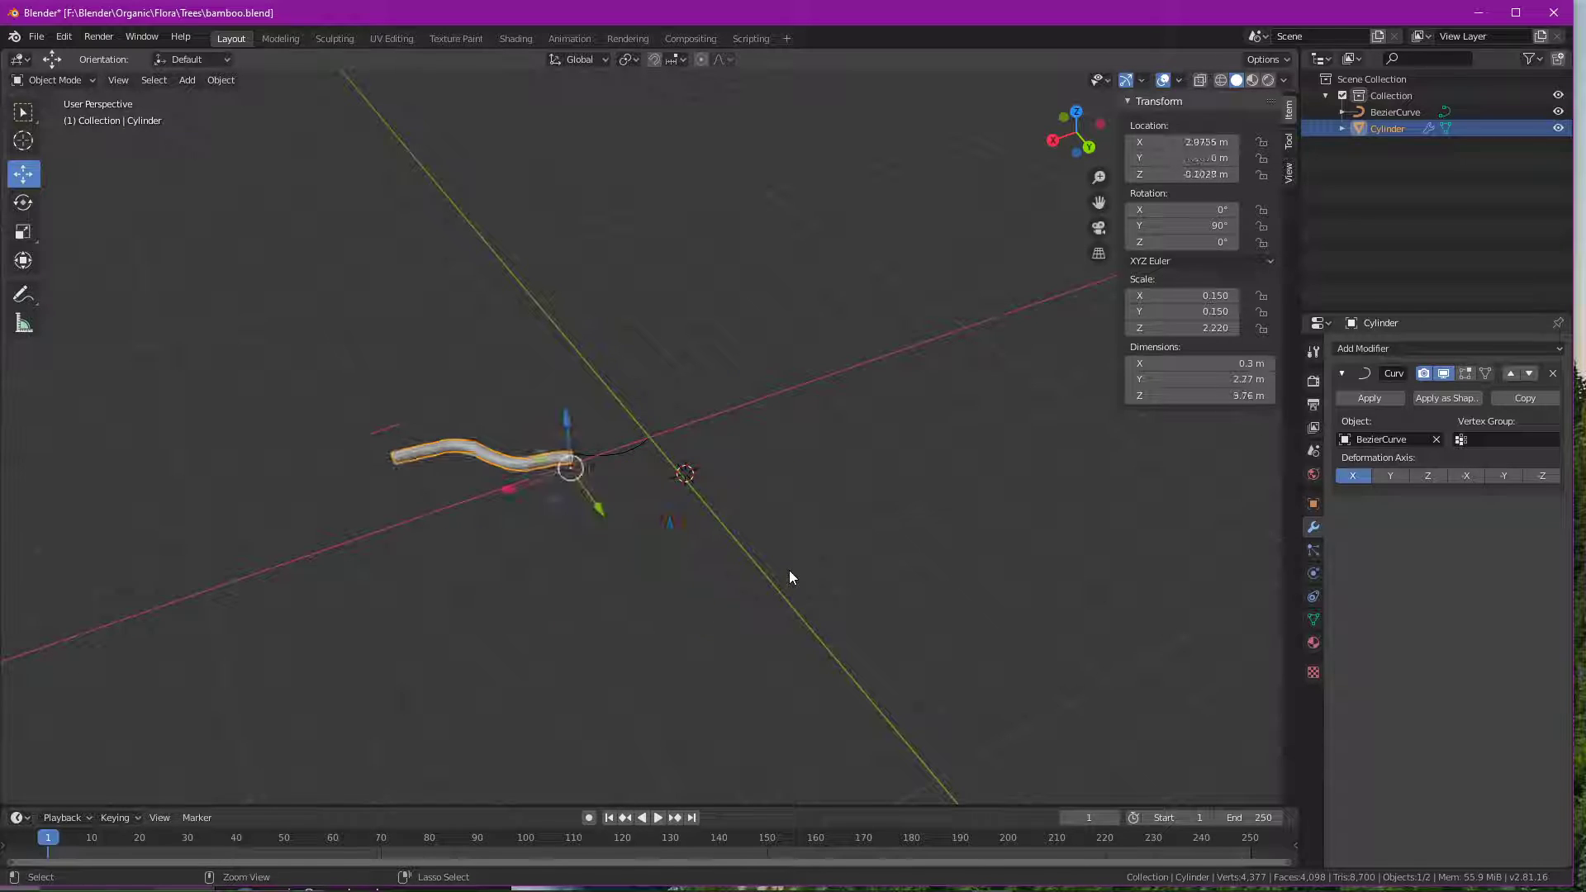
pyautogui.hotkey('ctrl', 'z')
pyautogui.hotkey('ctrl', 'z')
pyautogui.hotkey('ctrl', 'z')
pyautogui.hotkey('ctrl', 'z')
pyautogui.hotkey('ctrl', 'z')
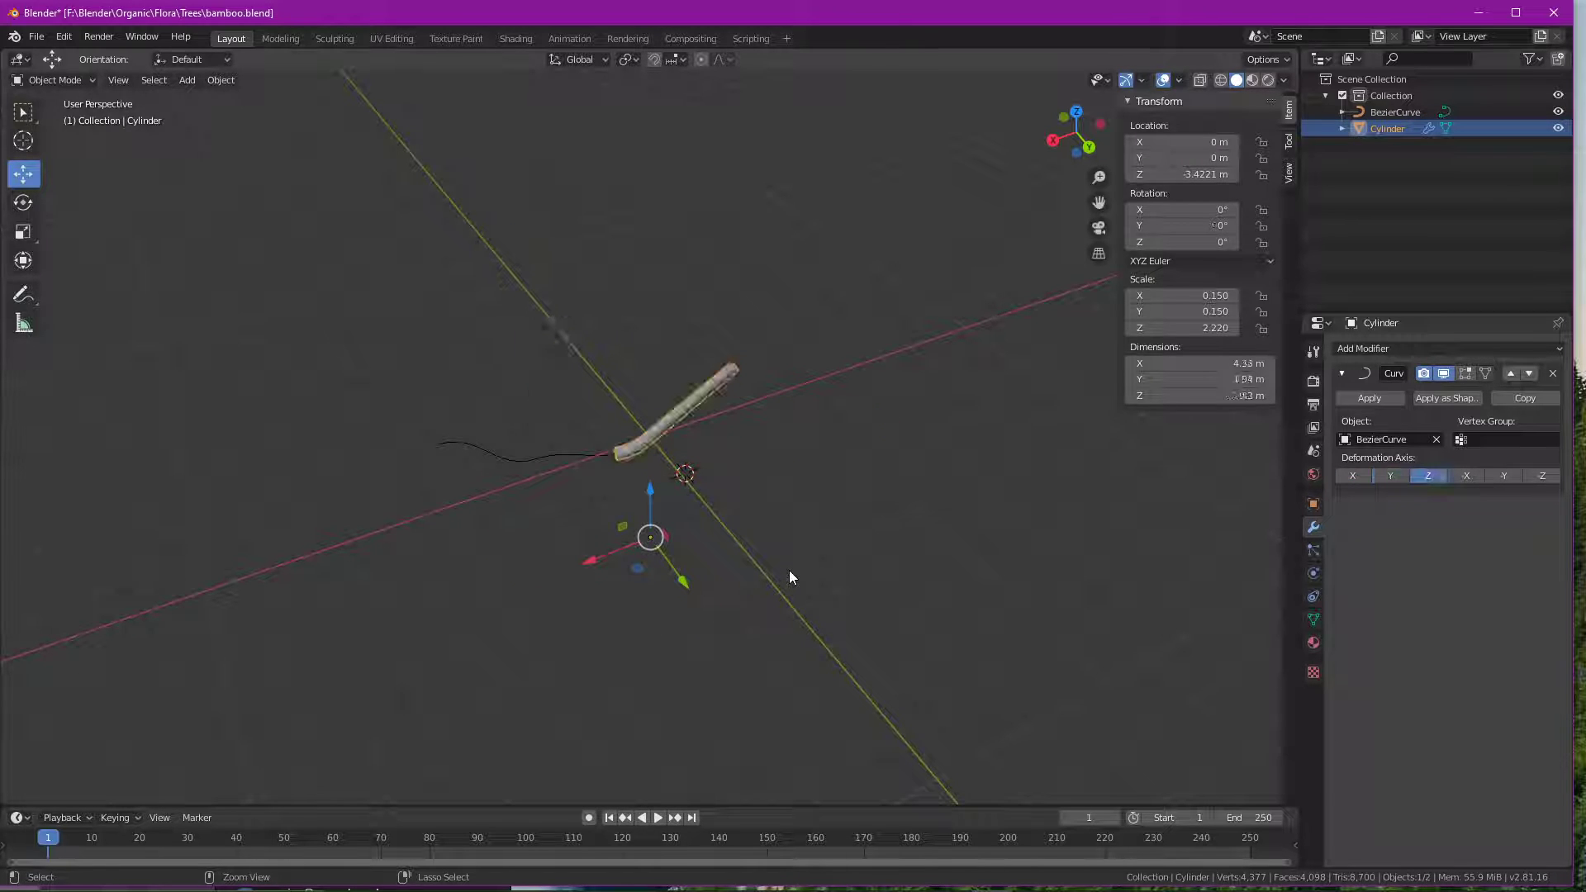
pyautogui.moveTo(650, 489); pyautogui.dragTo(693, 204)
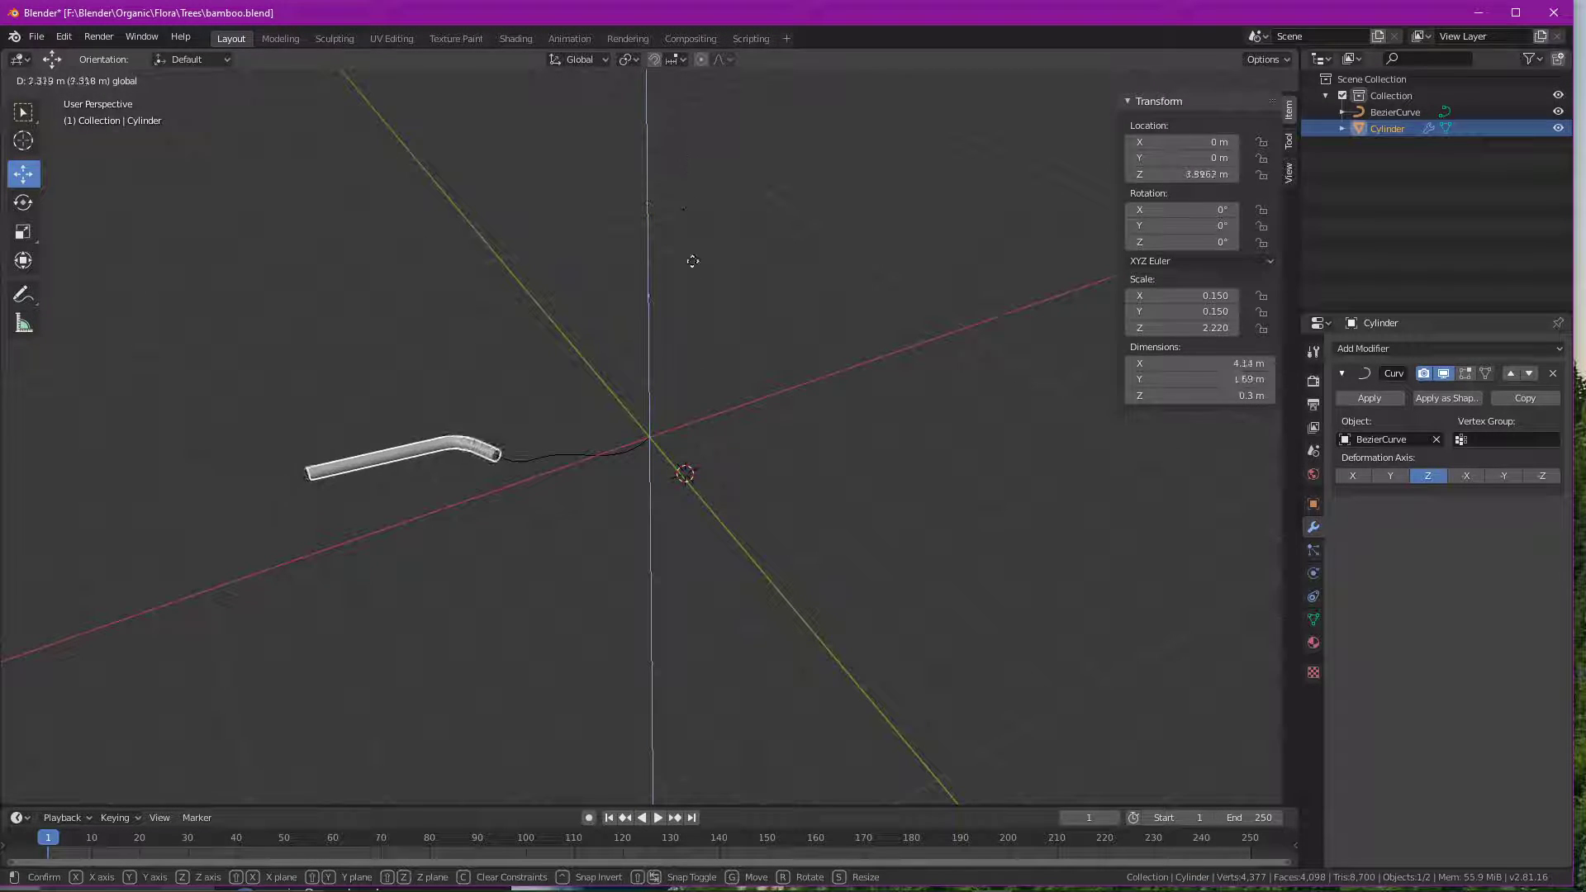
pyautogui.moveTo(692, 268); pyautogui.dragTo(693, 222)
pyautogui.click(525, 461)
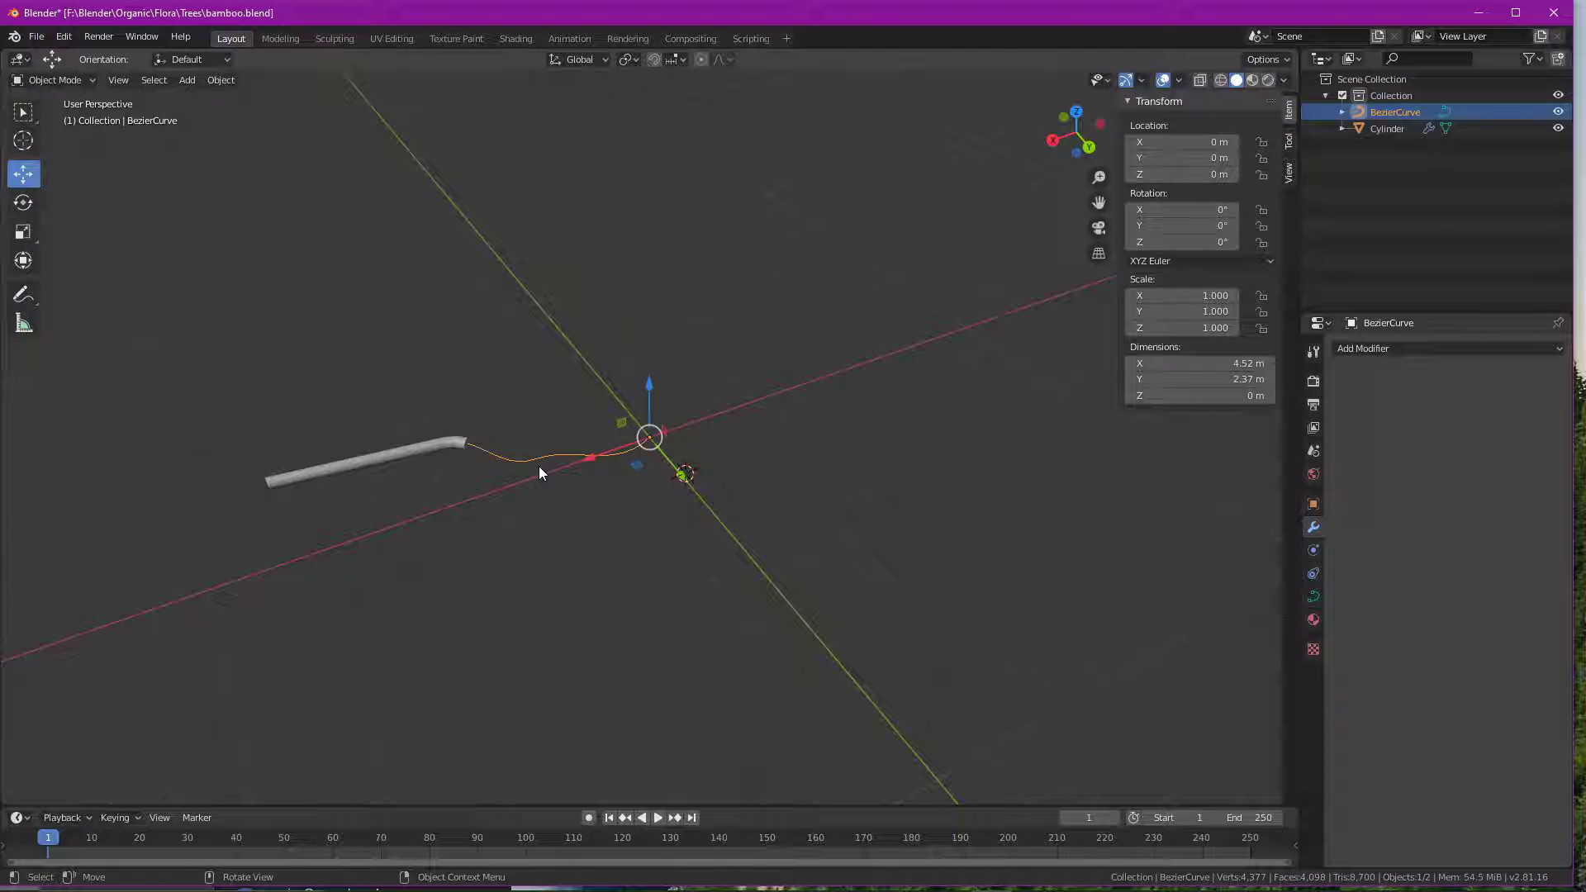
# - Hide the Bezier curve, reselect the cylinder and slide it along Z to 0.03323 m
pyautogui.press('h')
pyautogui.click(444, 447)
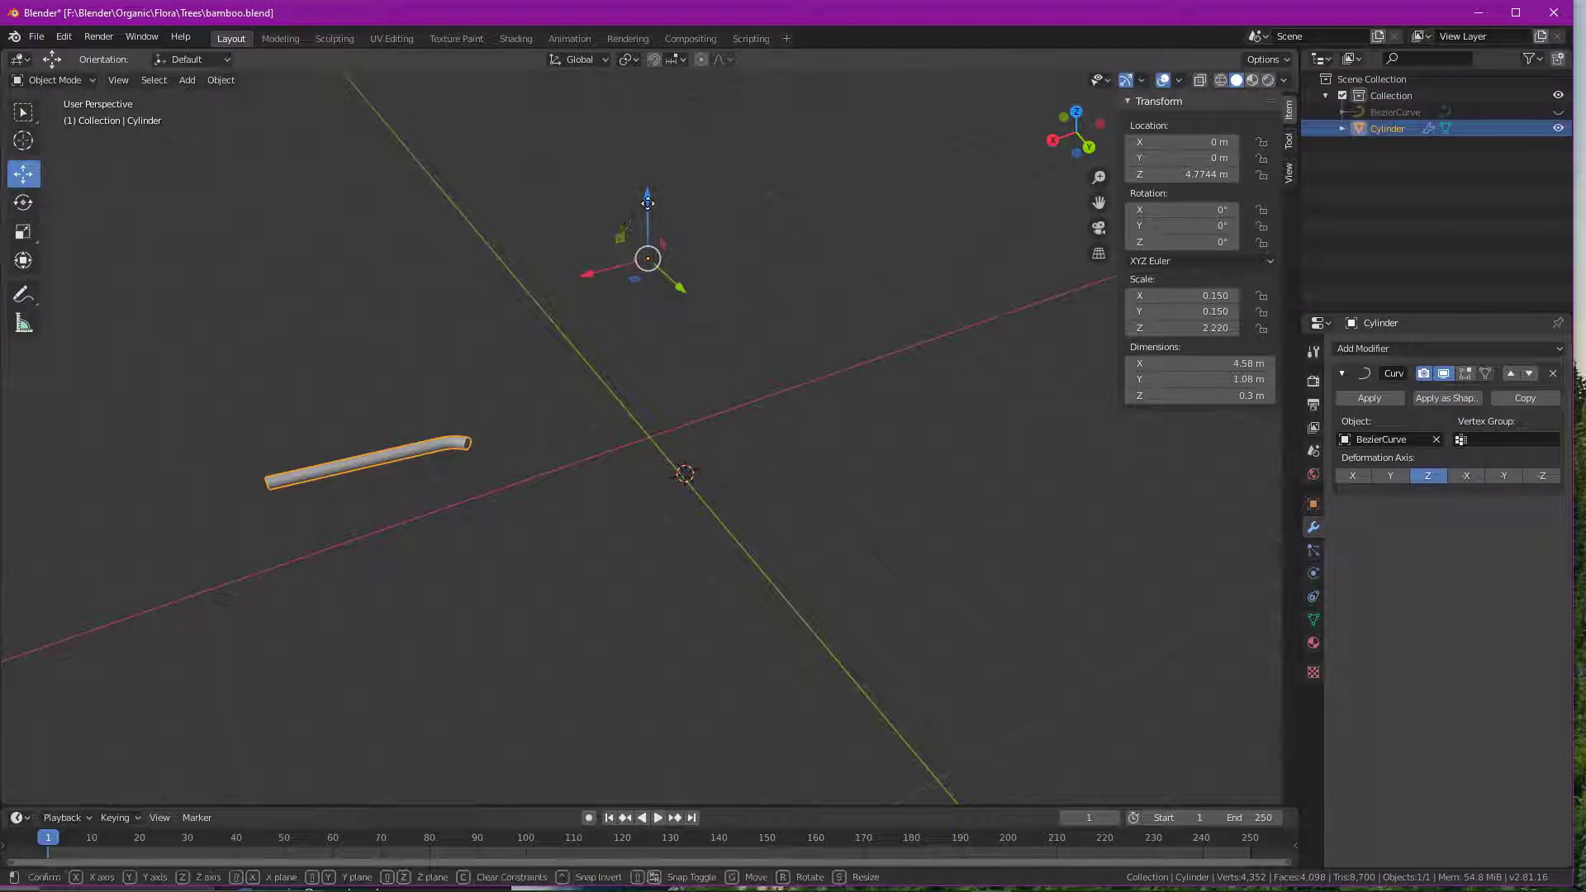
pyautogui.moveTo(638, 213); pyautogui.dragTo(653, 475)
pyautogui.moveTo(651, 343); pyautogui.dragTo(695, 299)
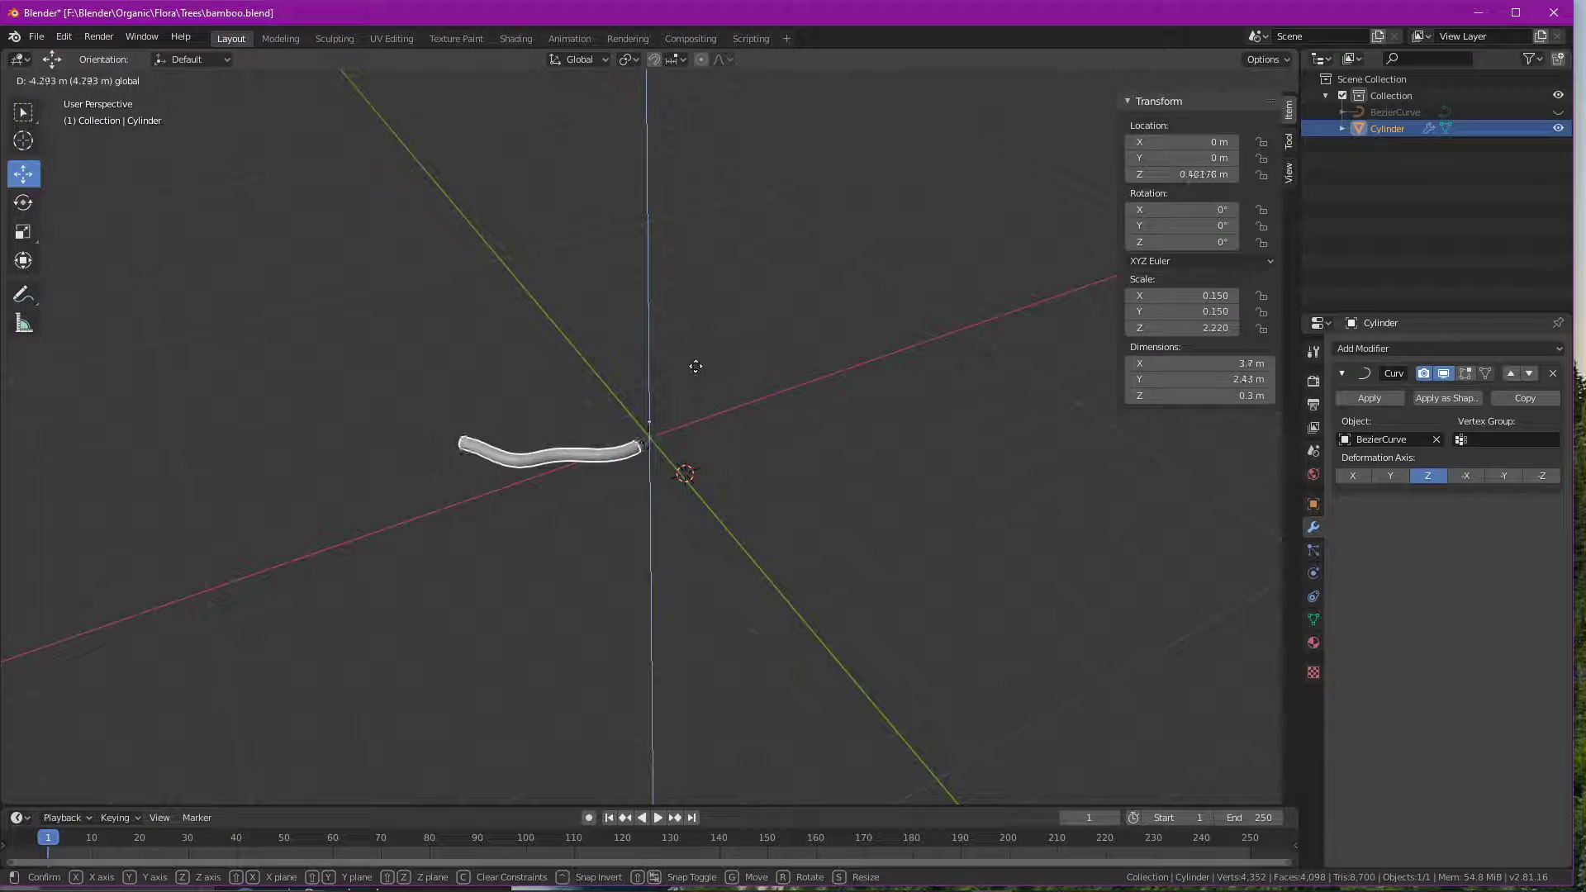
pyautogui.moveTo(696, 366); pyautogui.dragTo(726, 323)
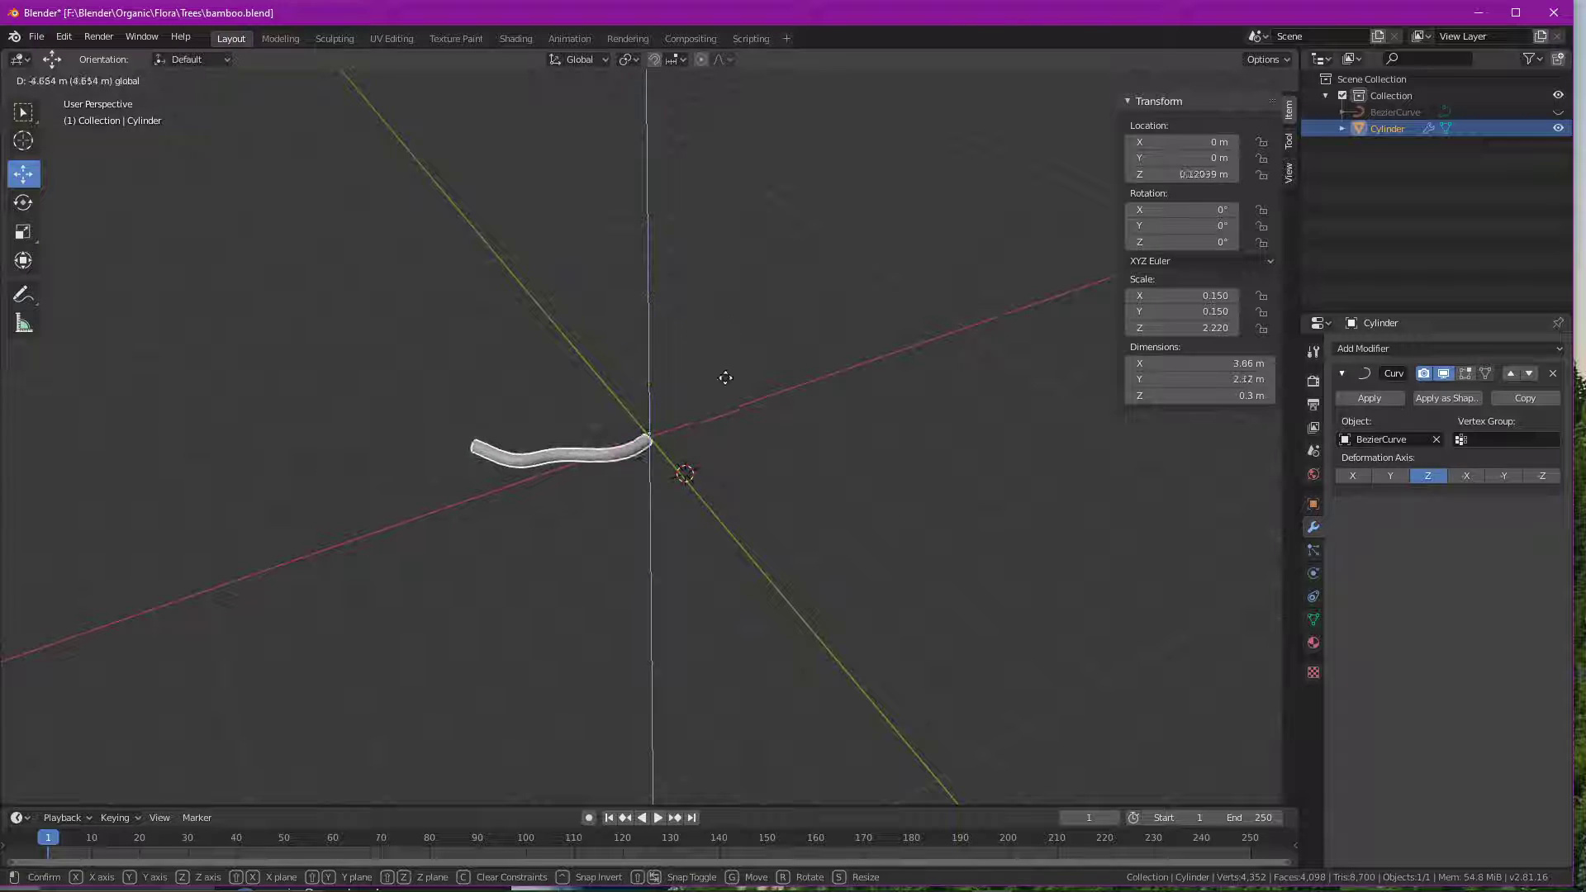
pyautogui.moveTo(725, 378); pyautogui.dragTo(727, 389)
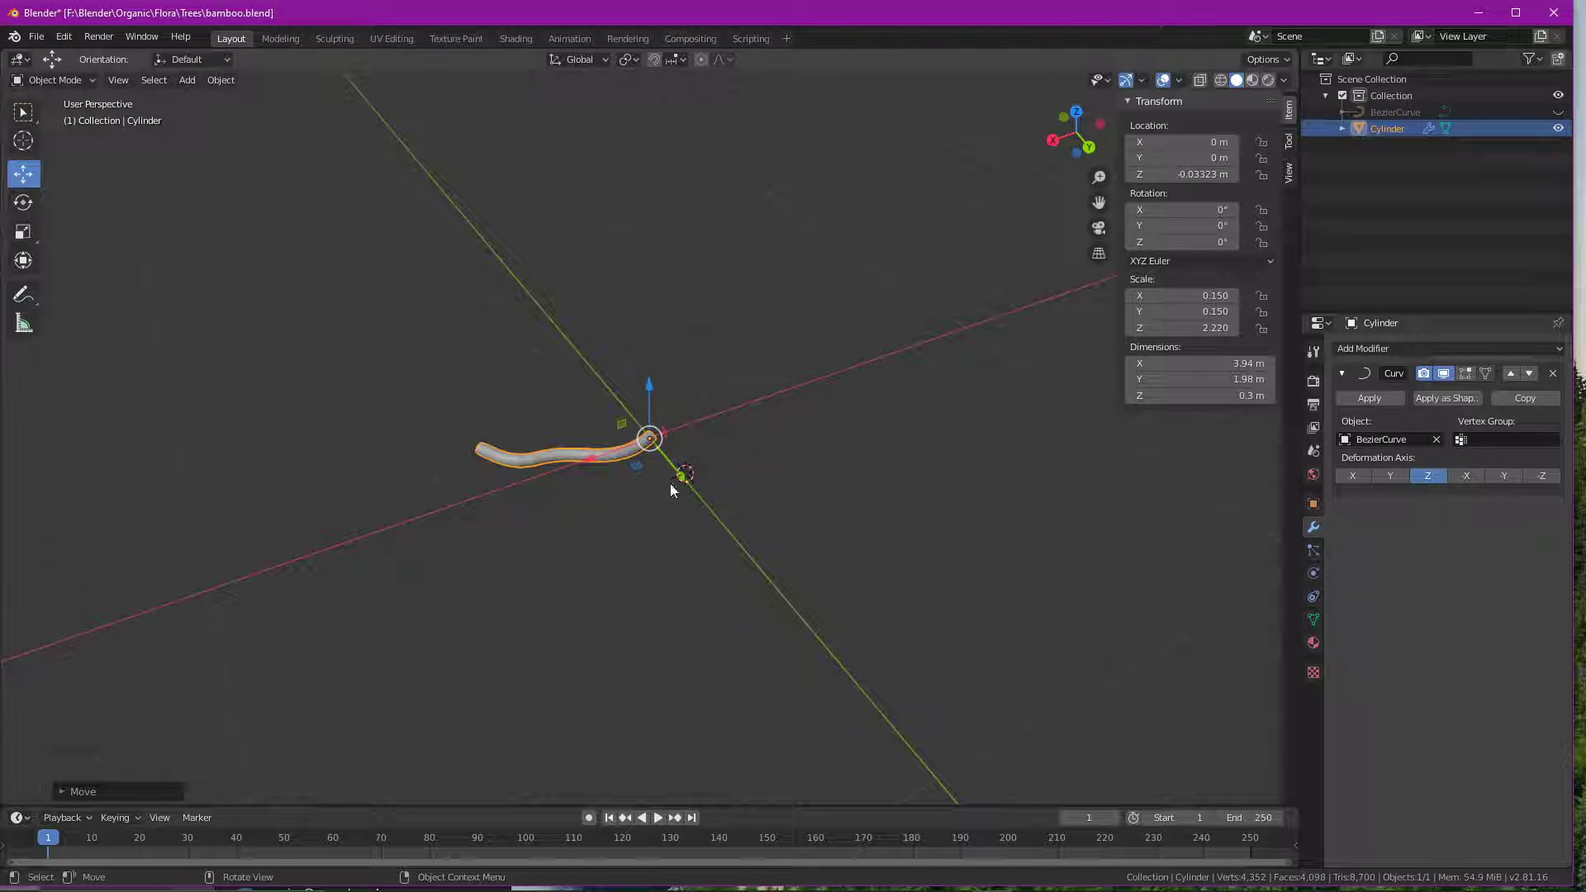
# - Try moving the cylinder to X 3.5681 m, undo, then place it at Z -0.090945 m
pyautogui.press('g')
pyautogui.press('x')
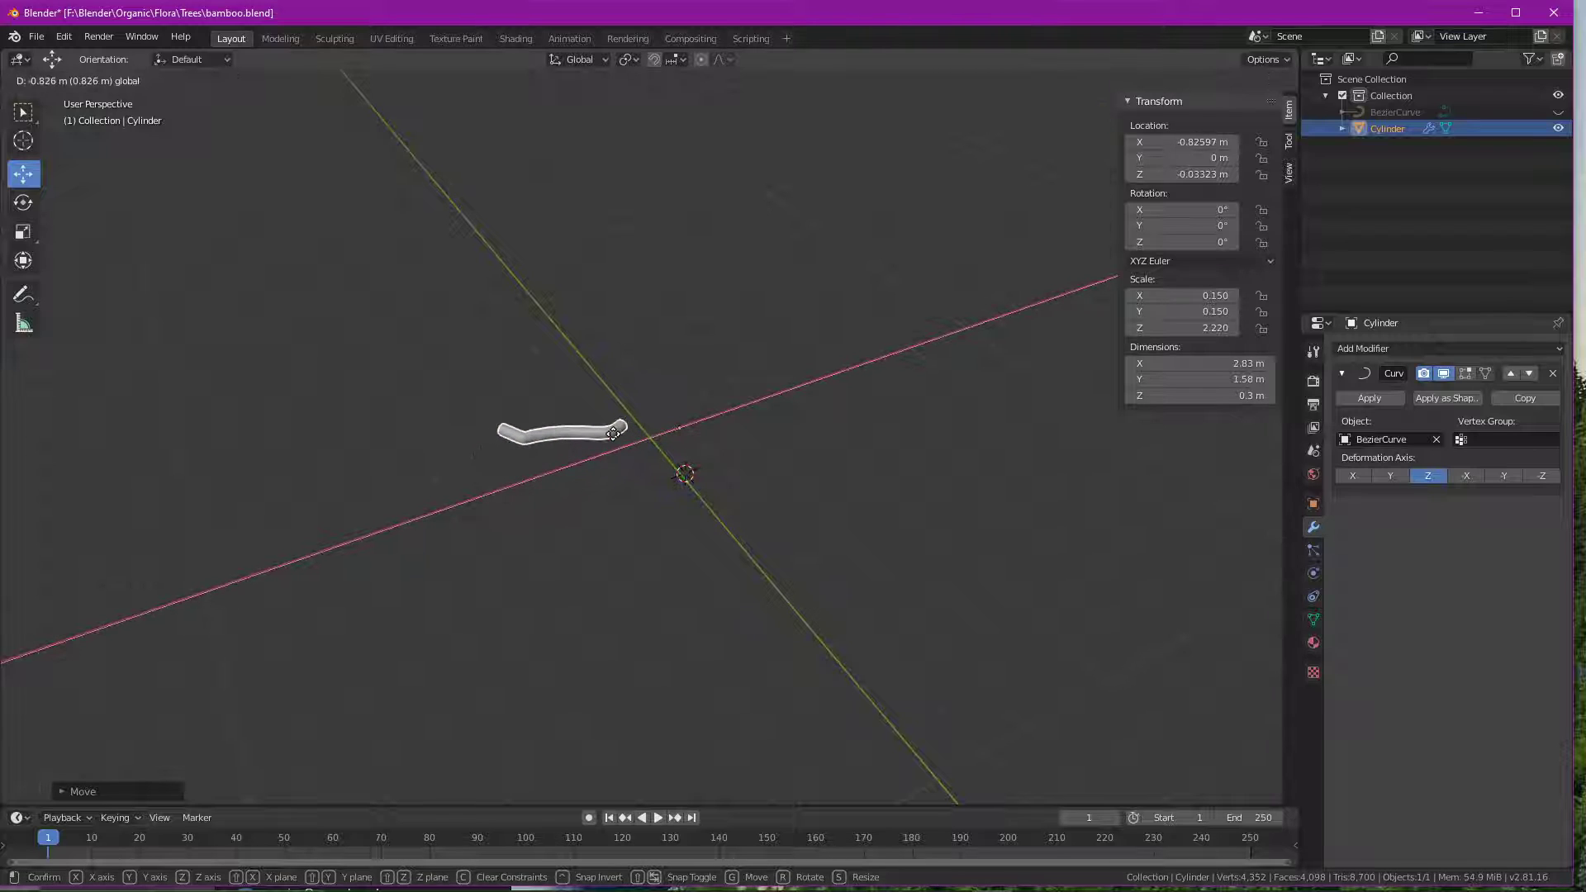
pyautogui.click(471, 576)
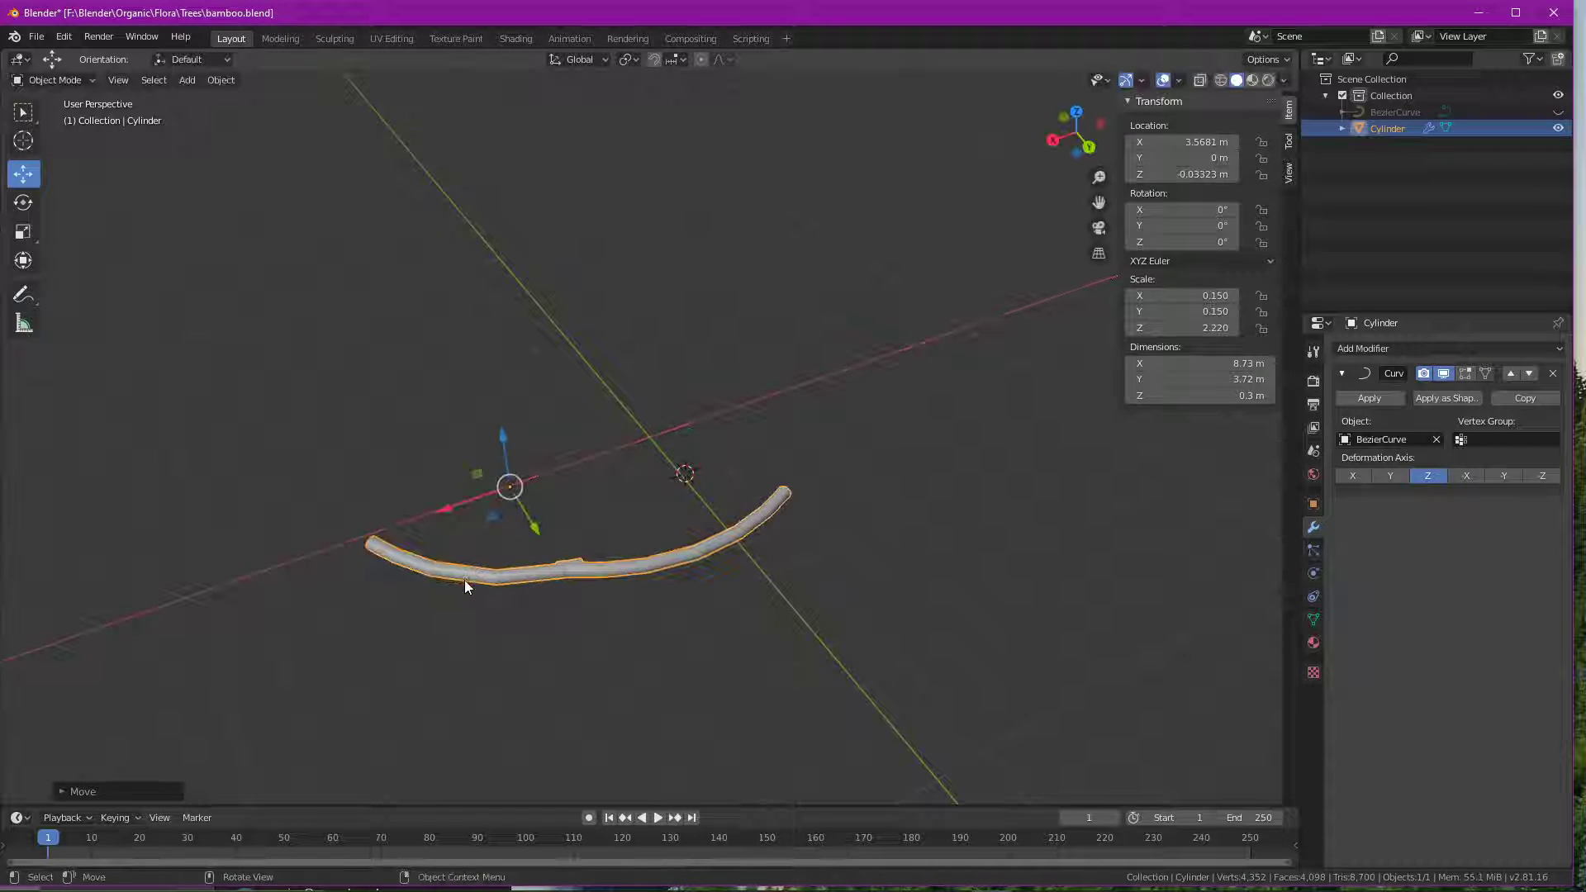
pyautogui.hotkey('ctrl', 'z')
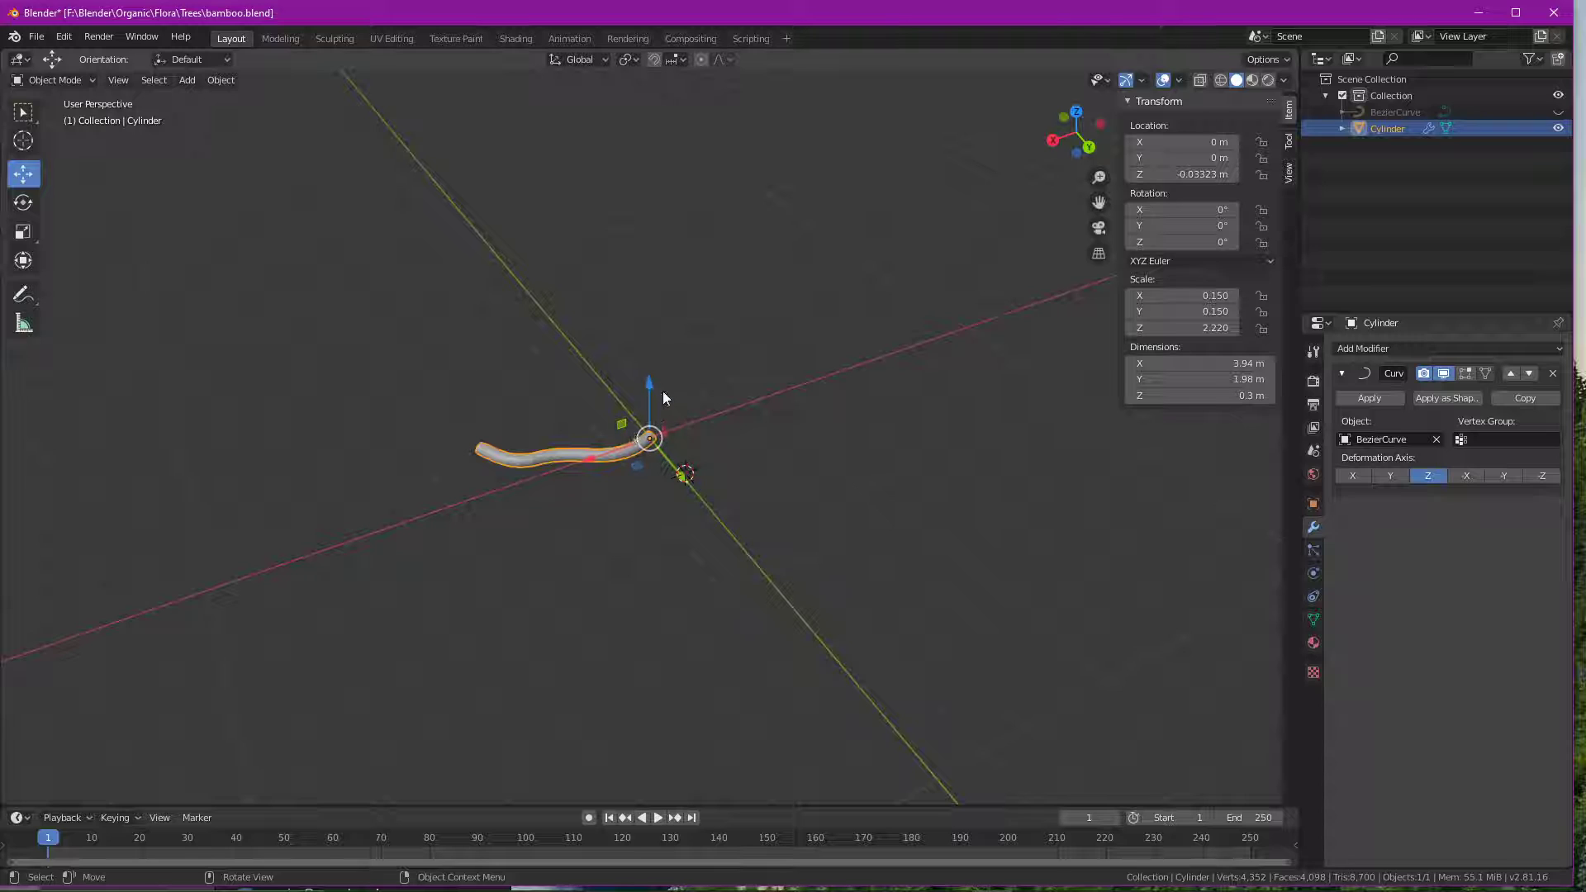
pyautogui.press('g')
pyautogui.press('z')
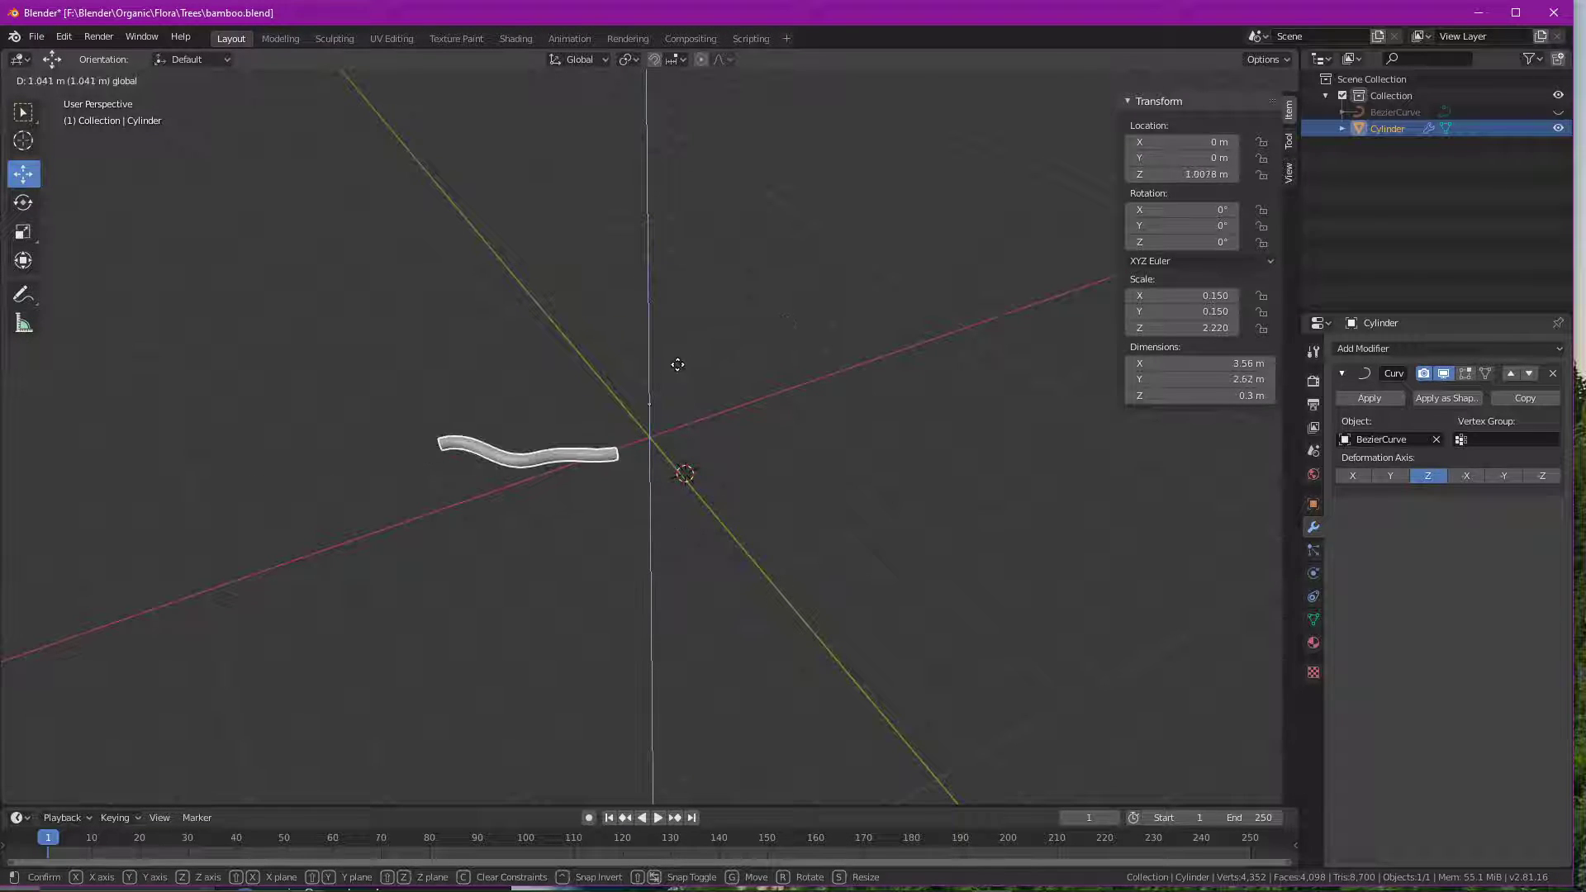
pyautogui.click(678, 399)
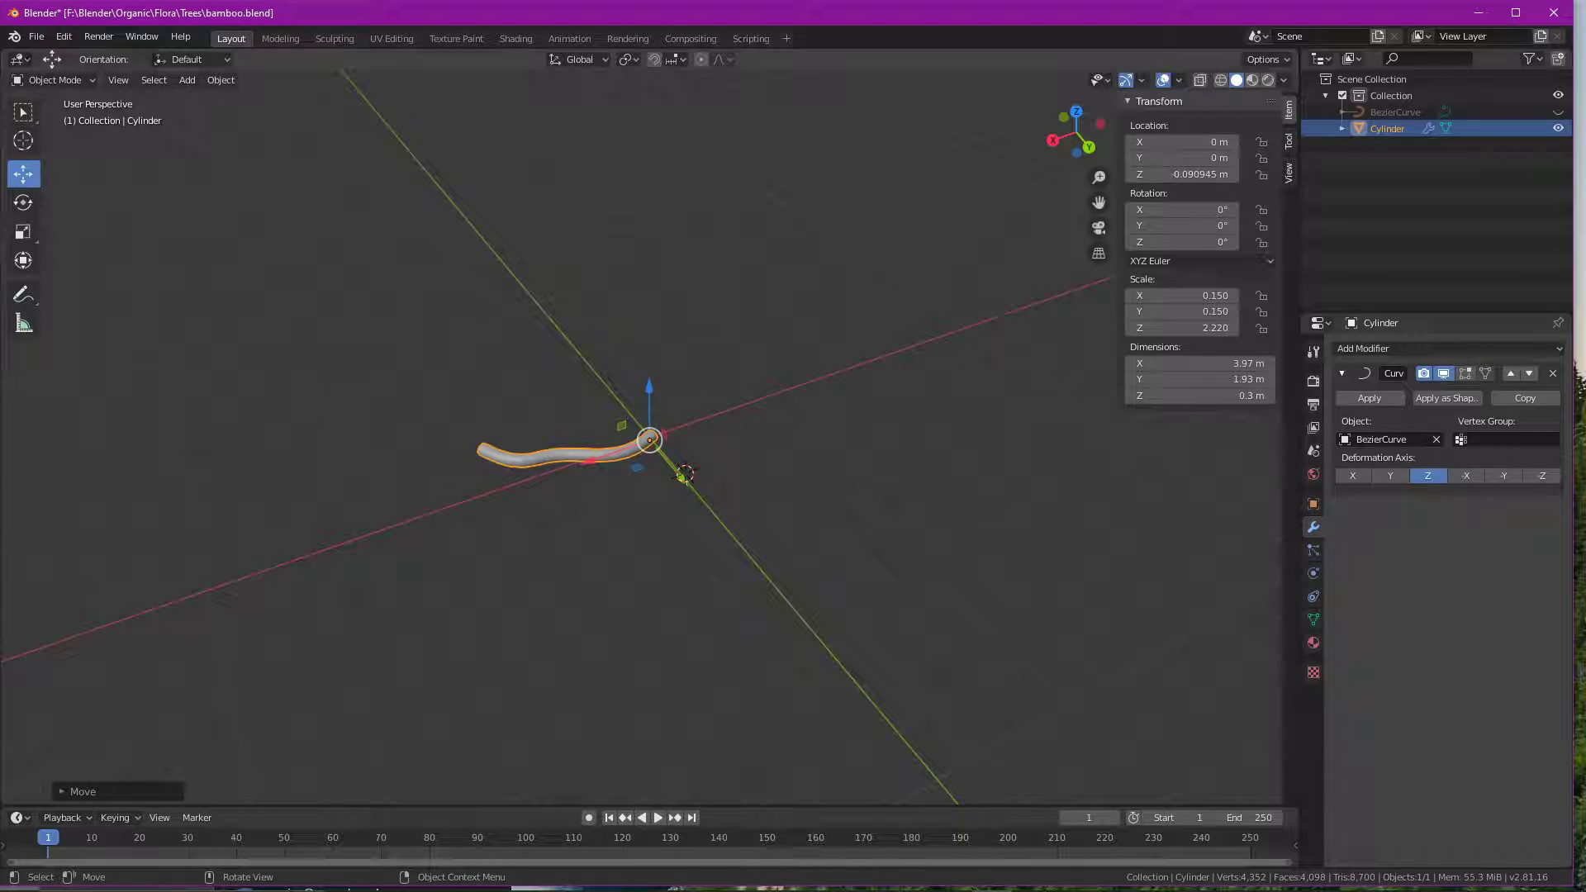